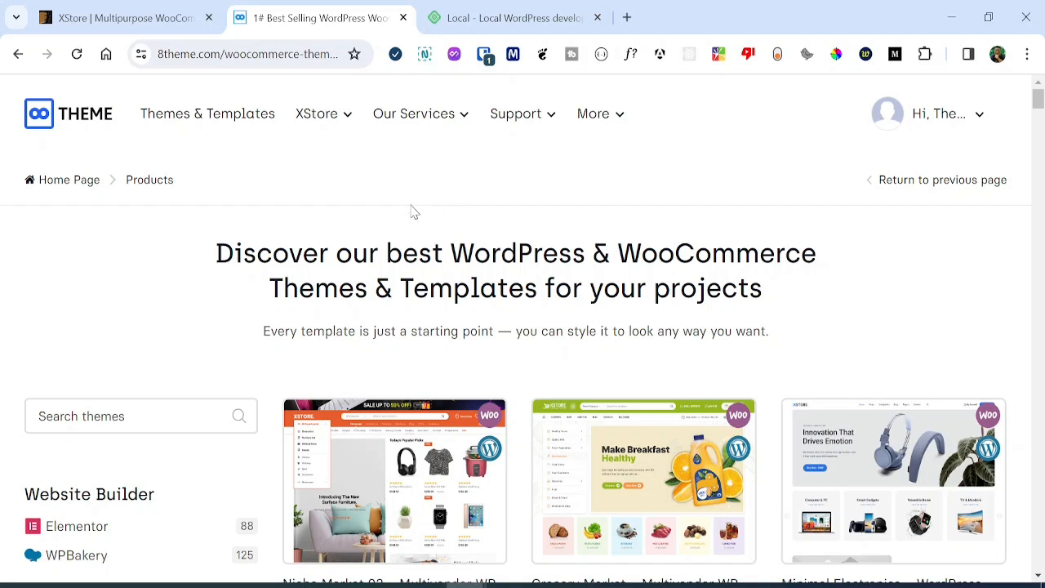
Switch to the XStore Multipurpose WooCommerce Theme page on ThemeForest.
left_click(122, 17)
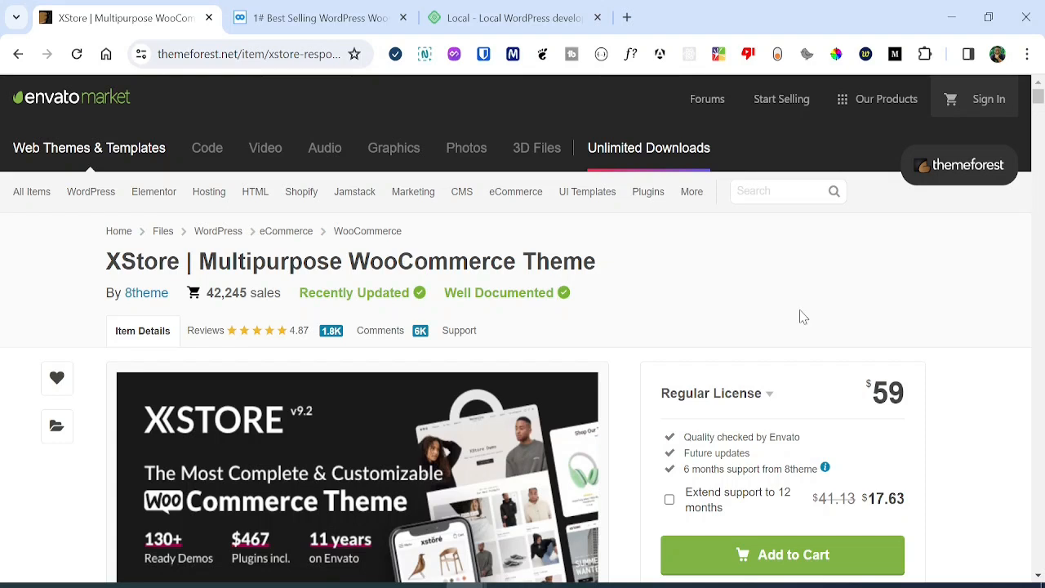
Add 12-month extended support ($17.63) to the XStore Regular License, bringing it to $76.63.
left_click(669, 499)
scroll(854, 342, "down", 1)
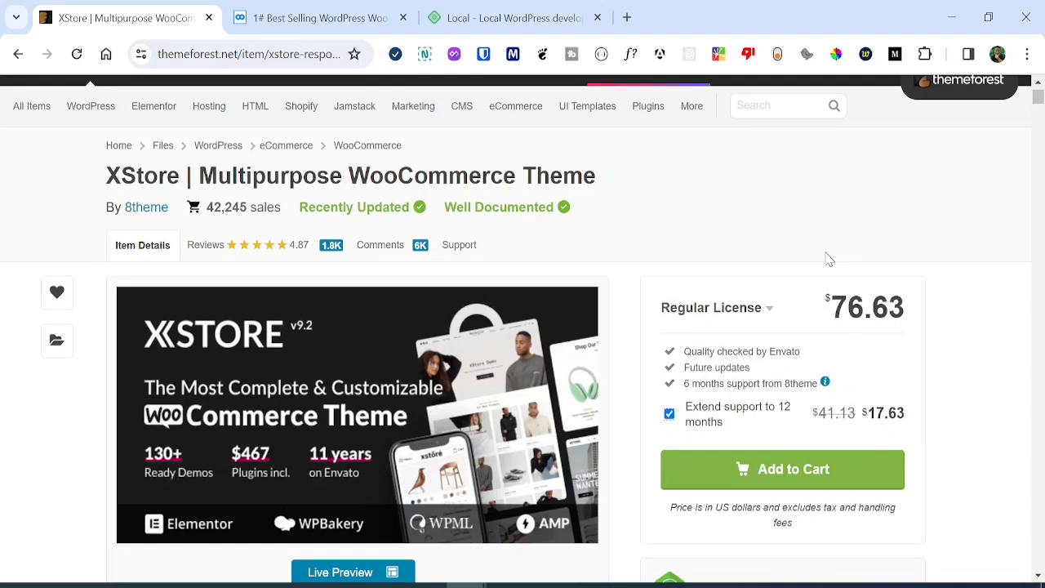
scroll(829, 253, "up", 1)
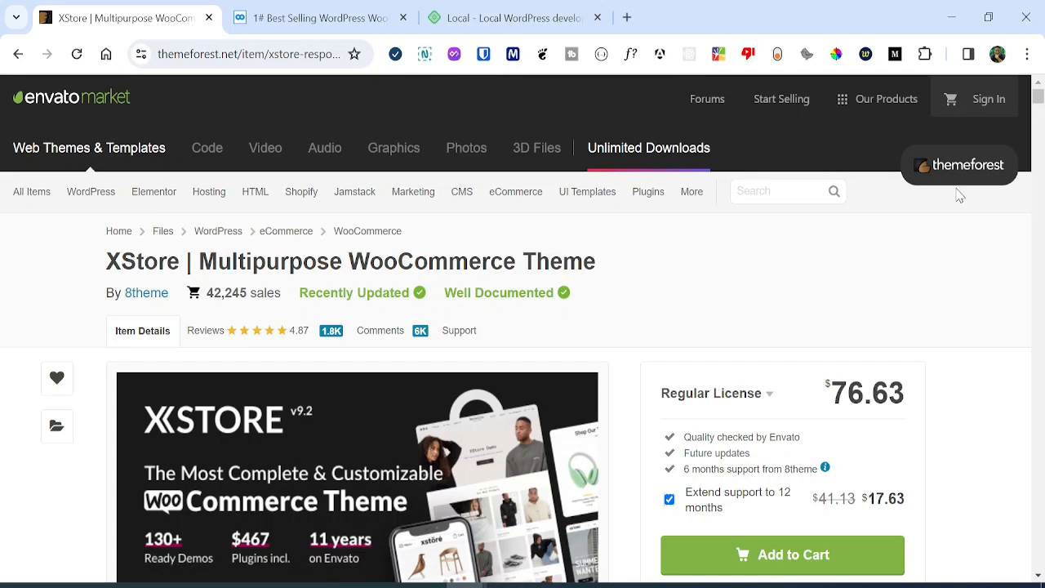
Scroll down through XStore's Main Features list on the ThemeForest page.
left_click_drag(1037, 98, 1040, 433)
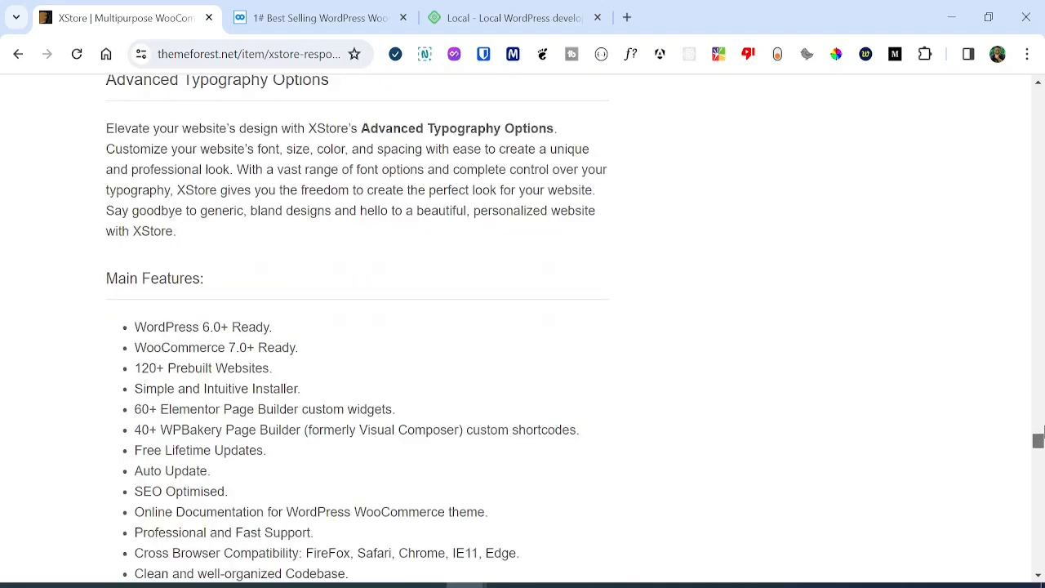
left_click_drag(1039, 438, 1039, 455)
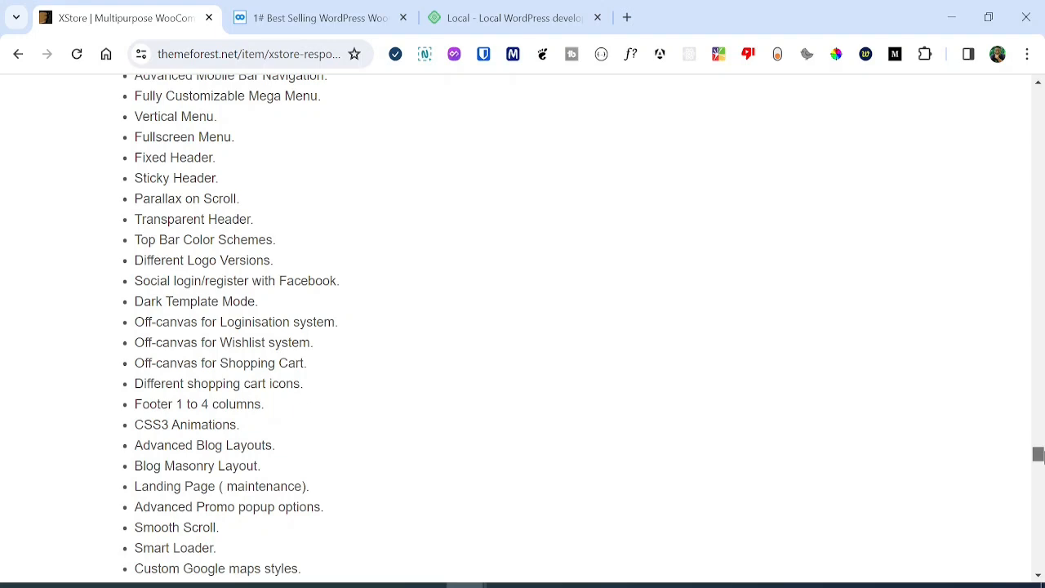
left_click_drag(1039, 456, 1039, 457)
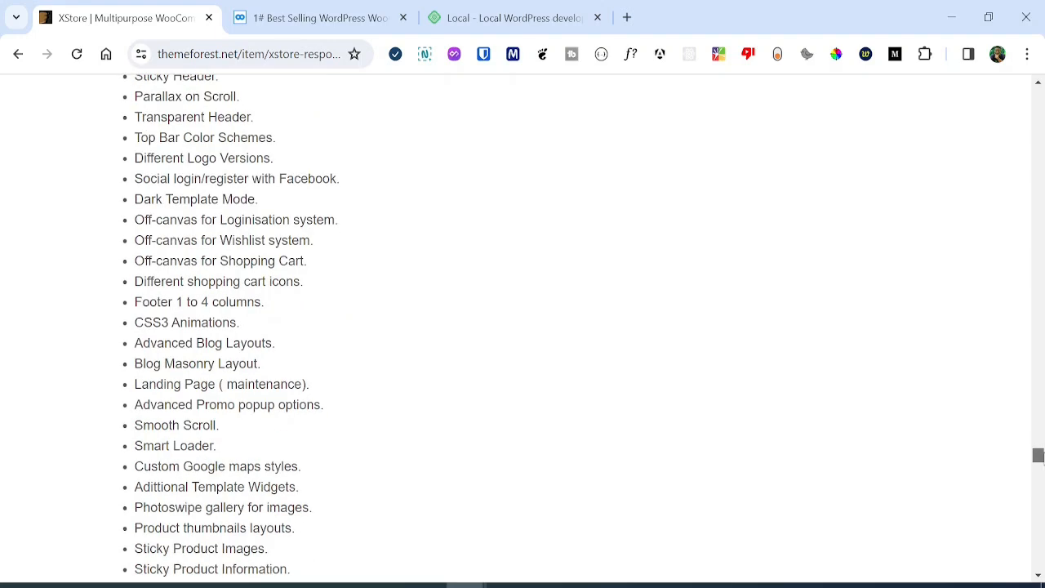
left_click_drag(1039, 455, 1040, 499)
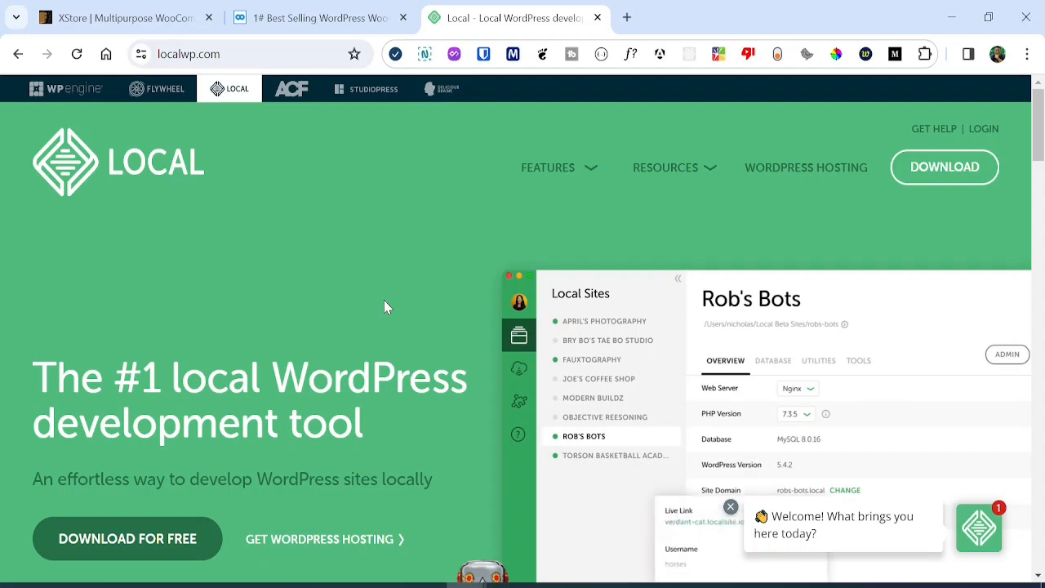
Open Local's download form, select Windows as the platform, then close the form.
scroll(373, 306, "down", 1)
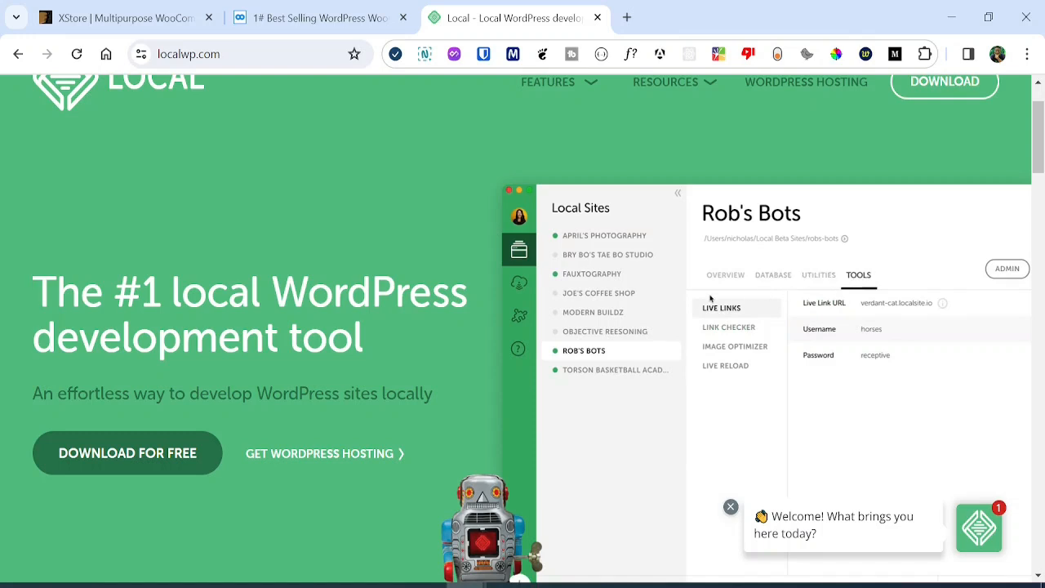
left_click(134, 470)
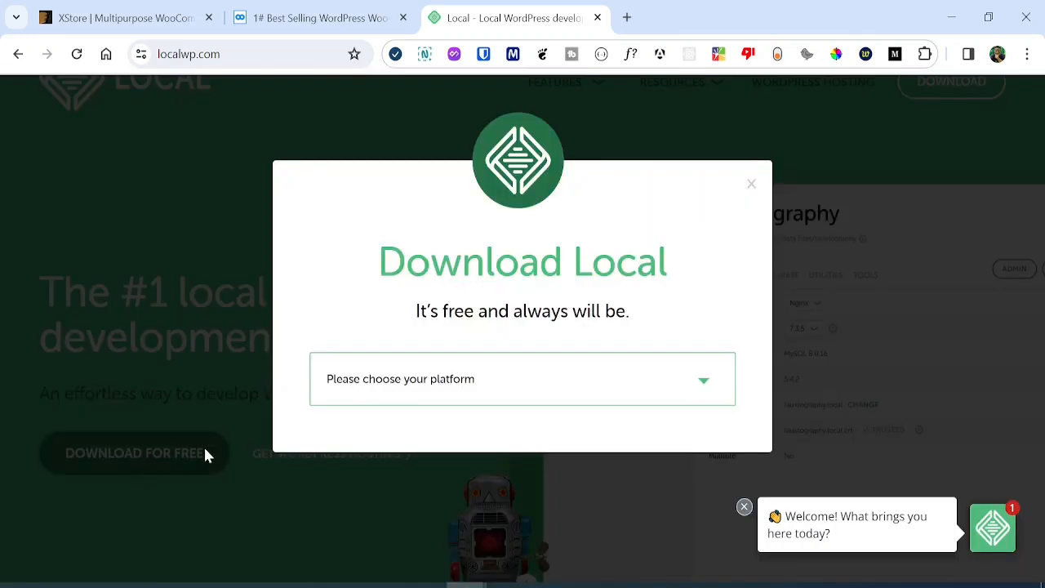
left_click(510, 389)
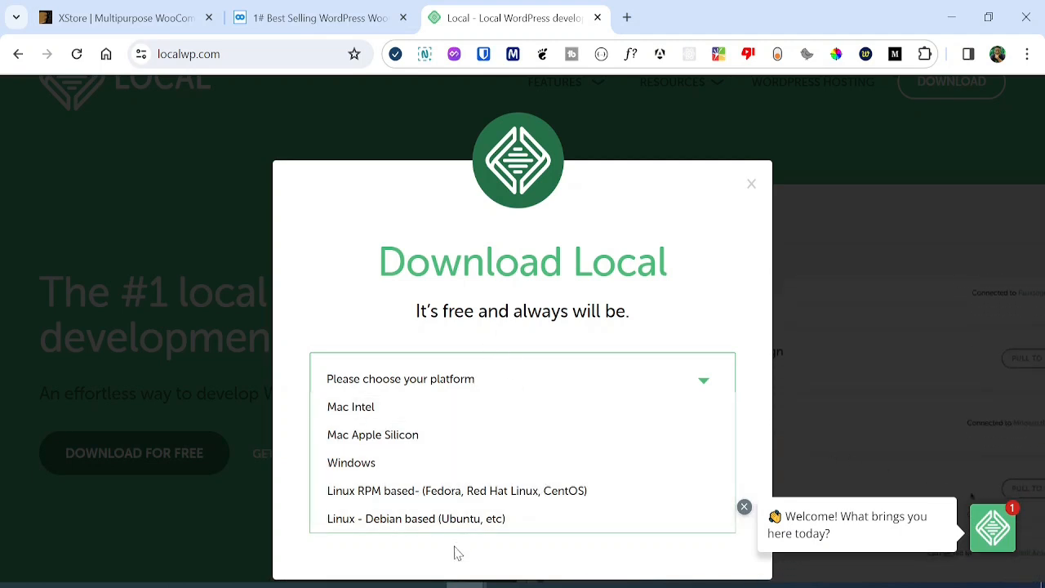
left_click(403, 467)
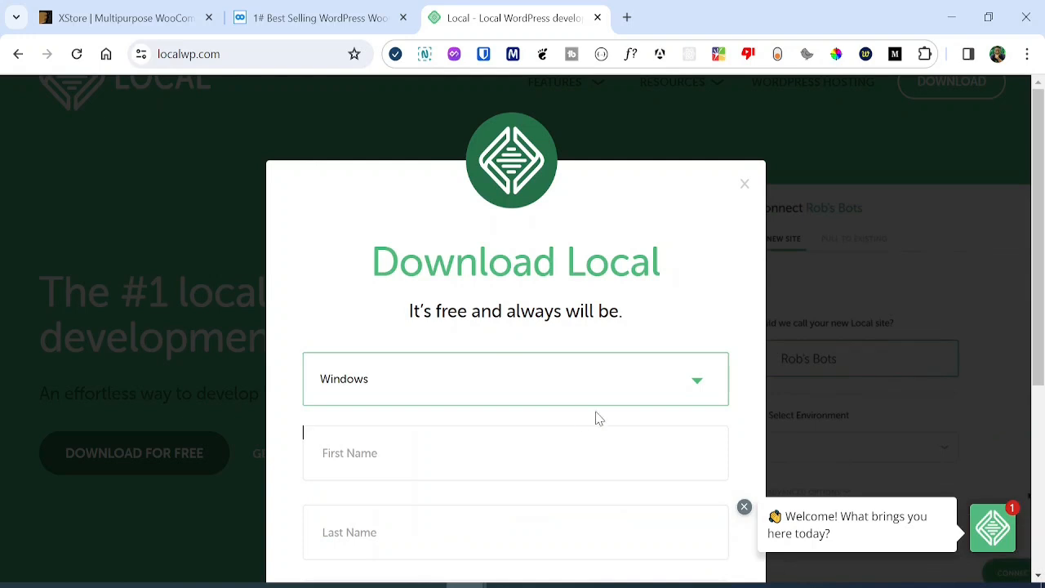
scroll(625, 416, "down", 4)
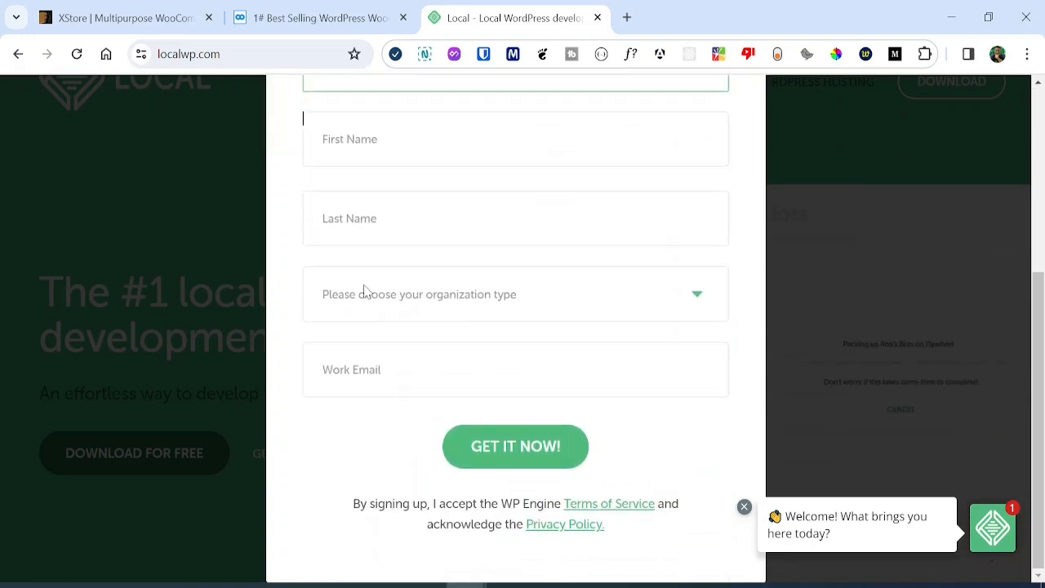
left_click(835, 319)
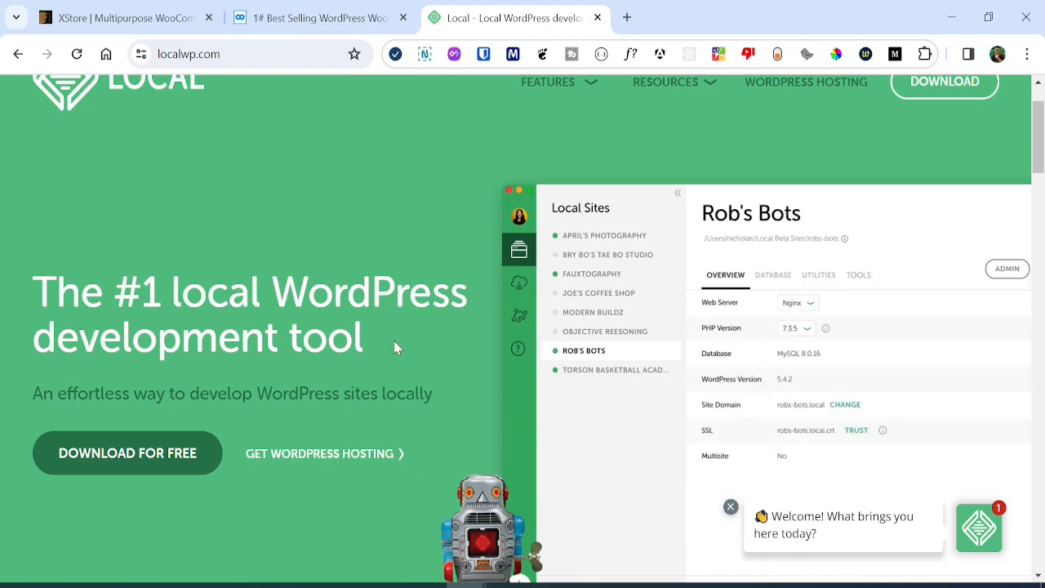
scroll(477, 451, "down", 3)
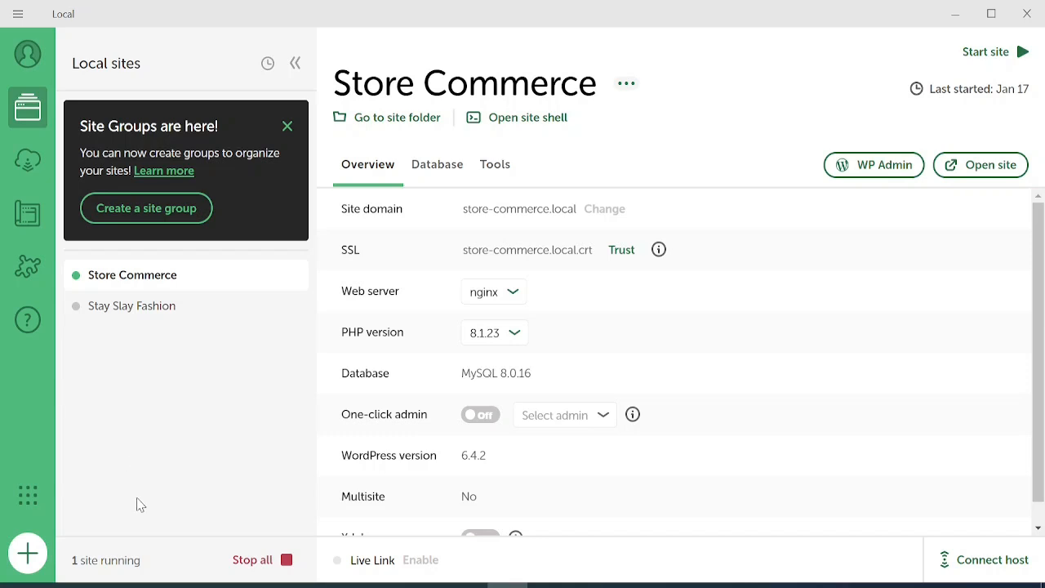
Create a new Local site named 'X Store Website' and continue to the environment step.
left_click(27, 555)
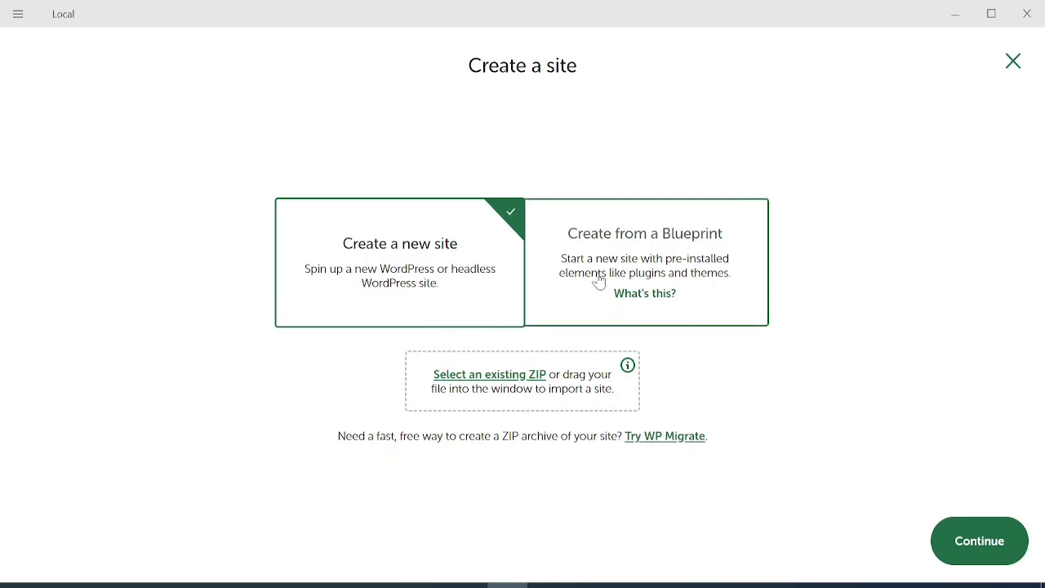
left_click(994, 551)
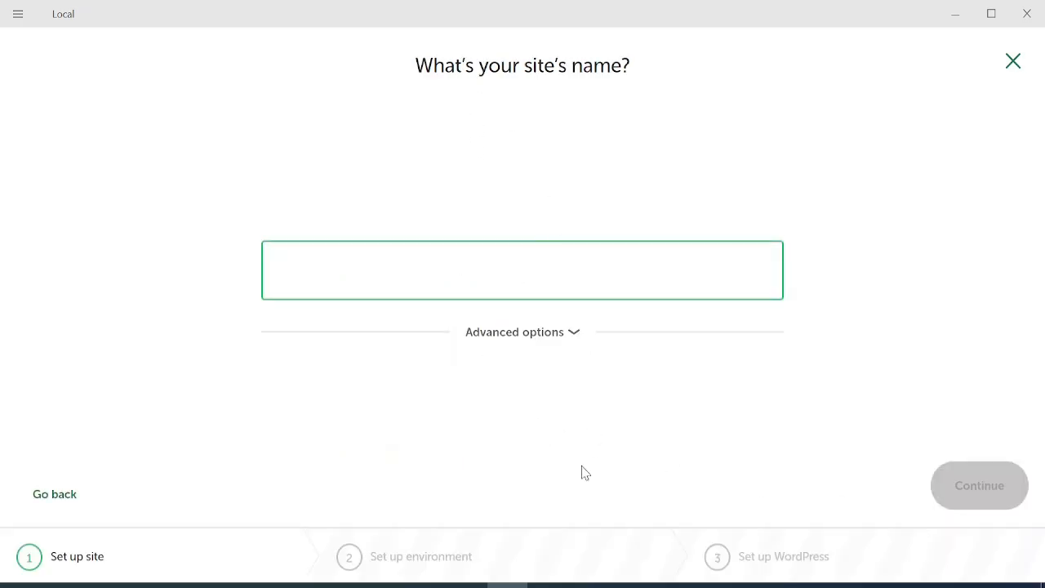
type("X Store Website")
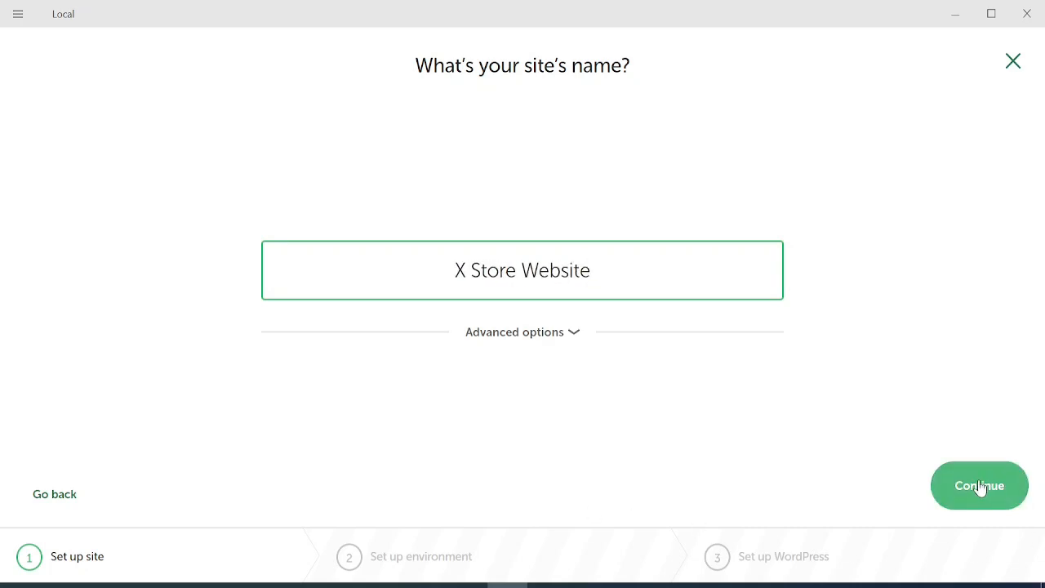
left_click(575, 337)
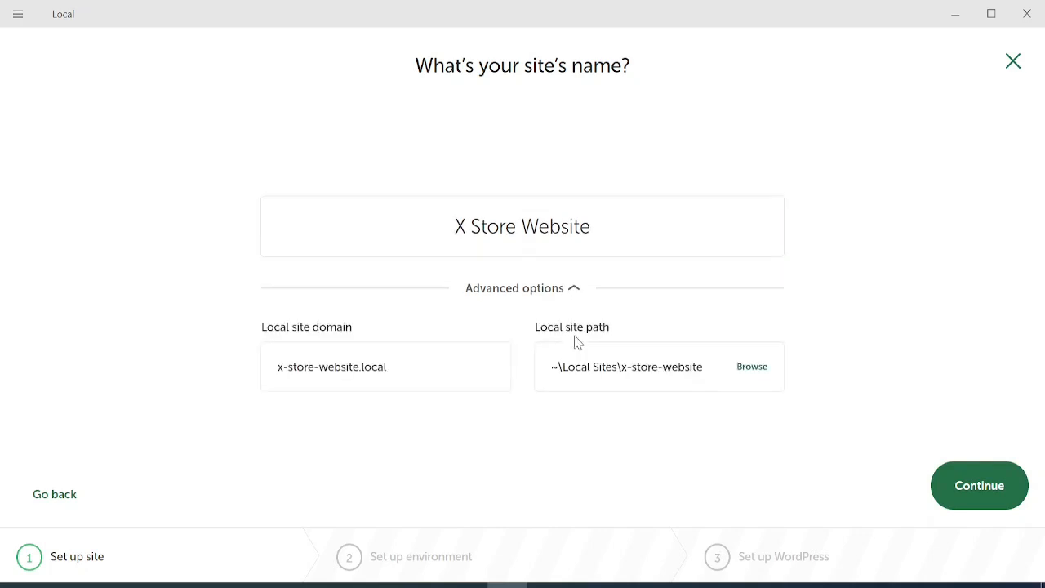
left_click(575, 292)
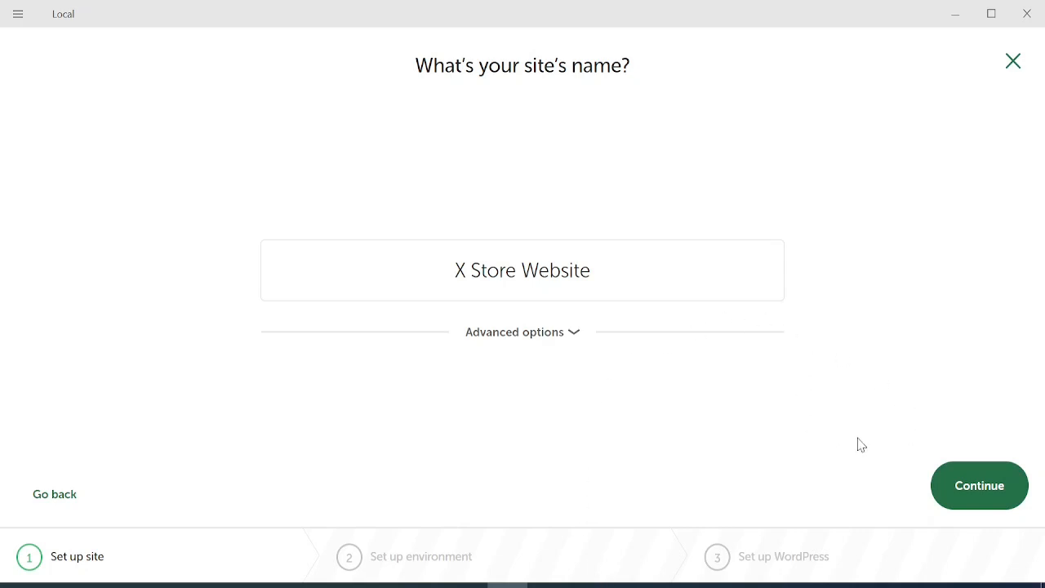
left_click(973, 488)
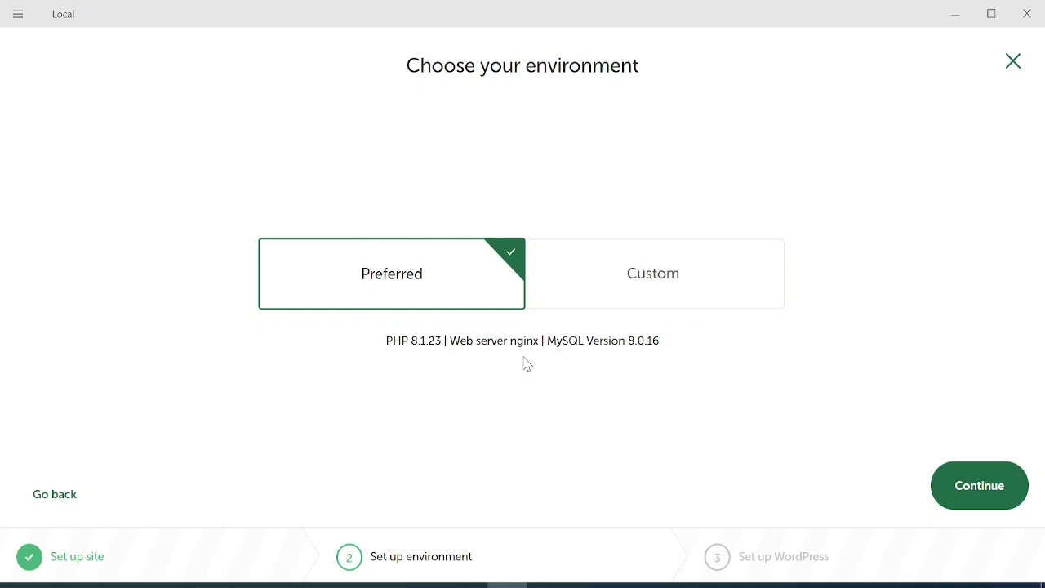
Keep the Preferred environment, enter the WordPress admin username and details, and add the site.
left_click(645, 255)
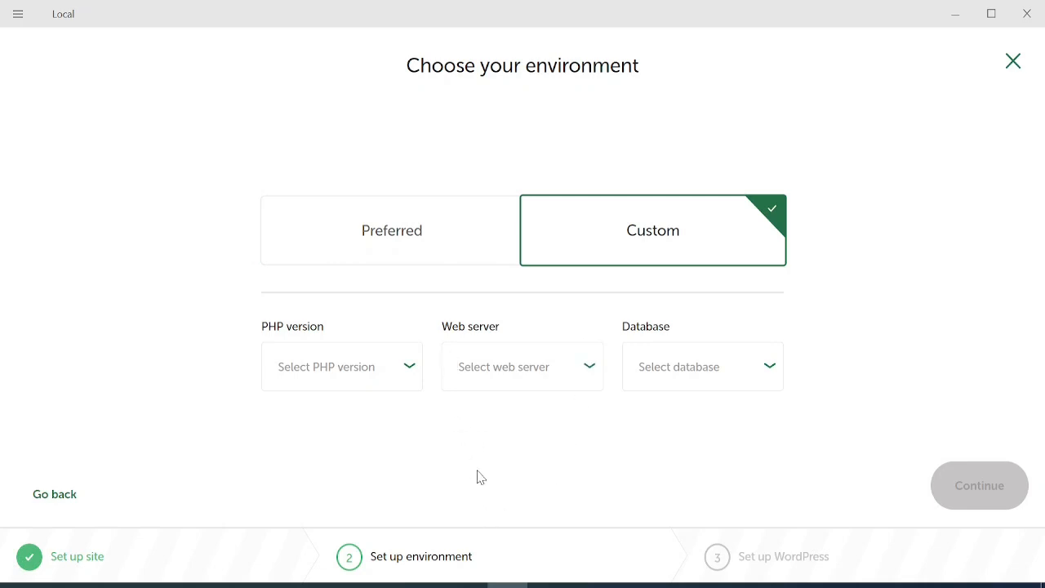
left_click(359, 257)
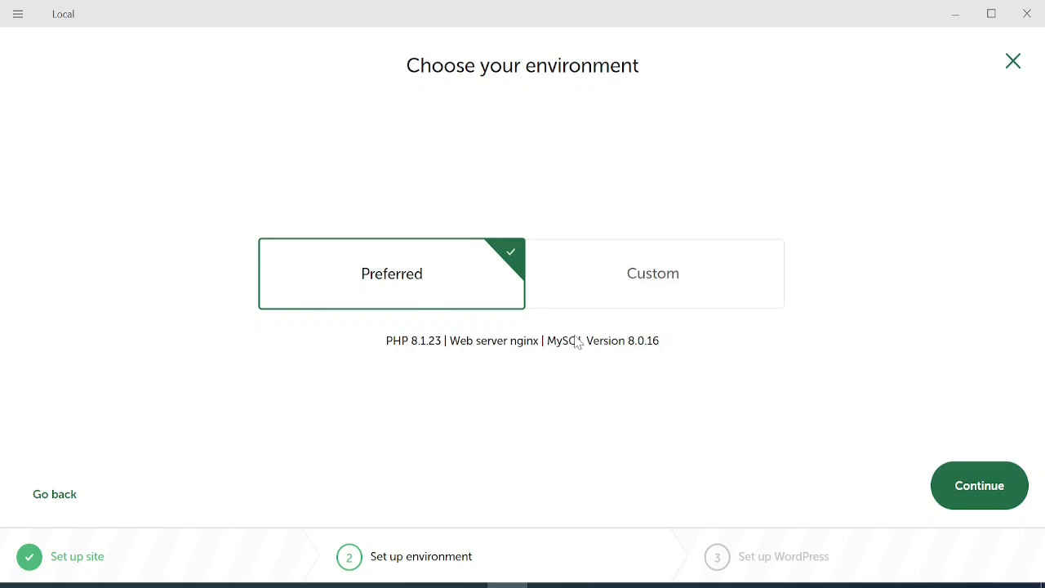
left_click(971, 488)
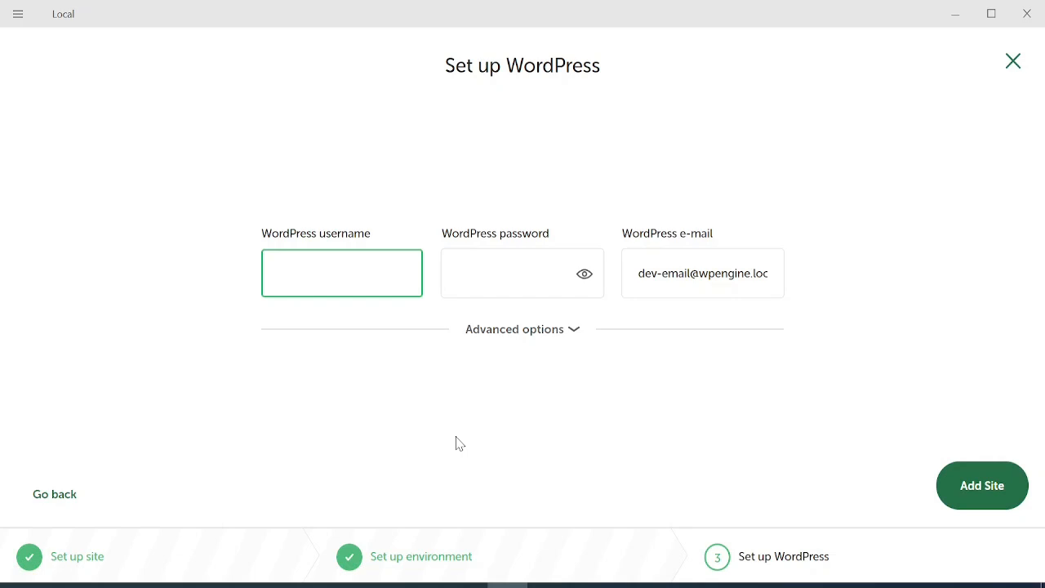
type("oghaa")
key("Tab")
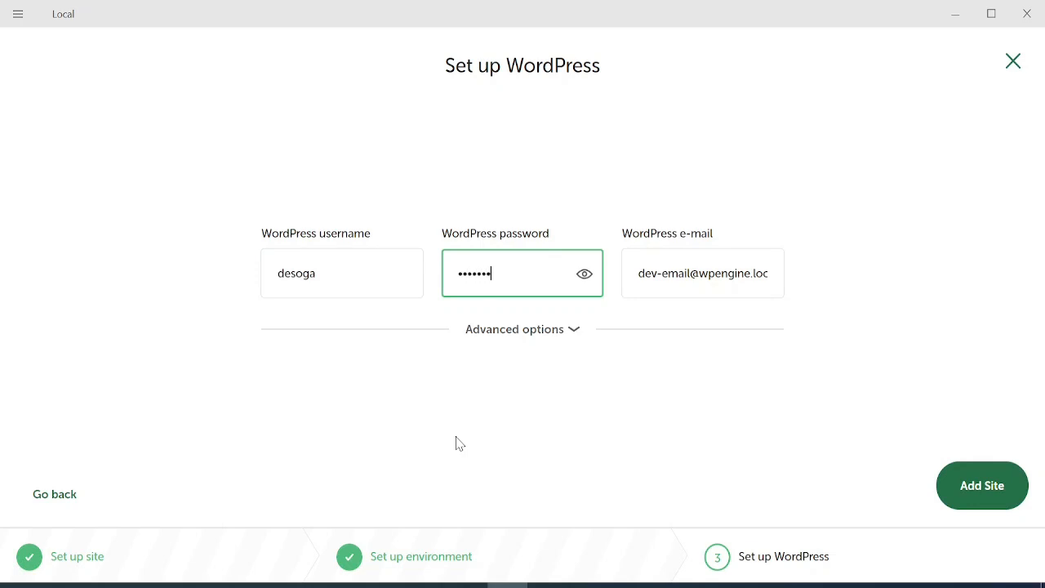
left_click(975, 492)
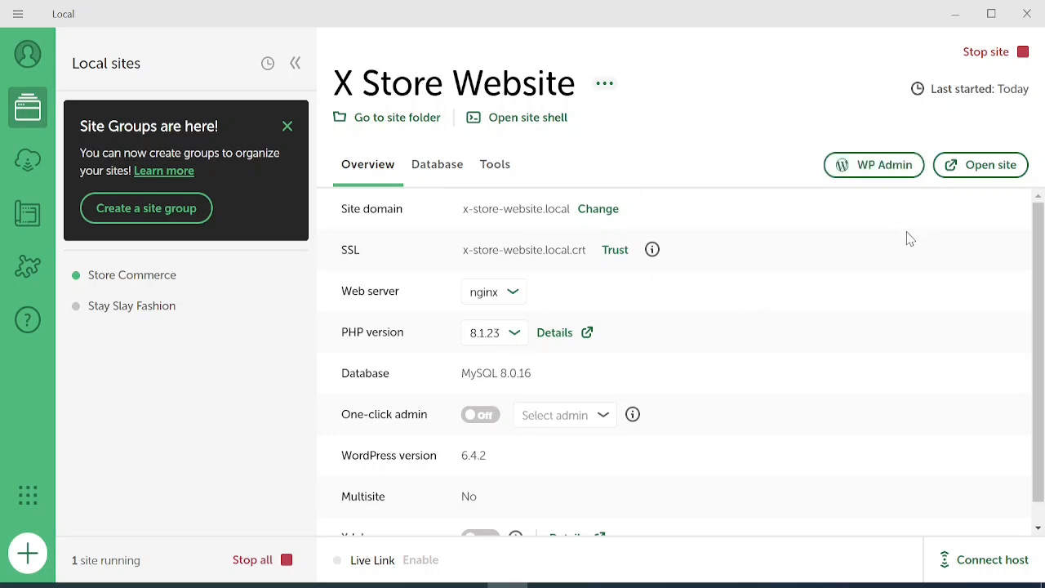
View the X Store Website homepage, then open its WP Admin login page from Local.
left_click(987, 167)
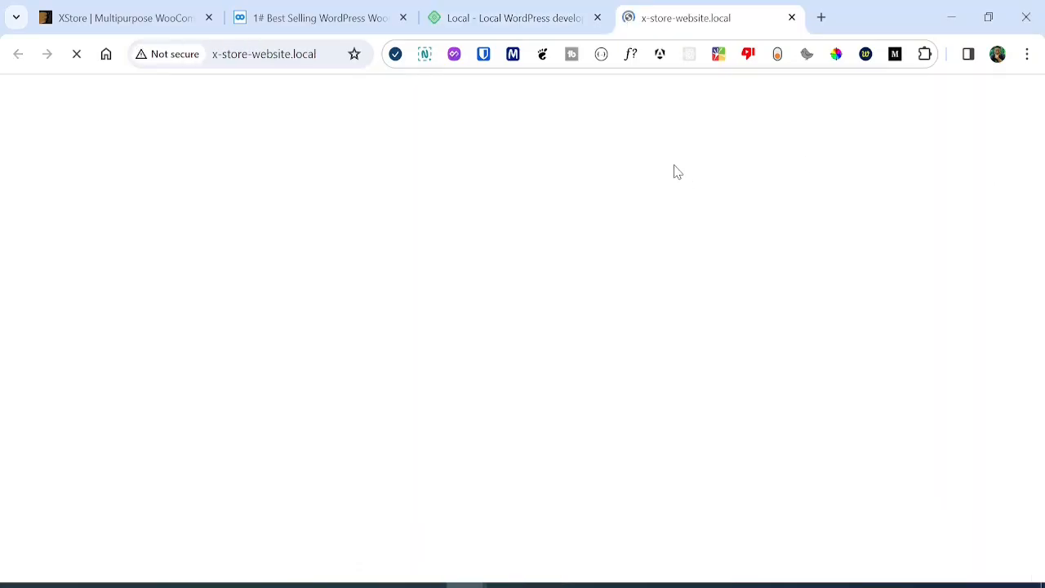
left_click_drag(1040, 135, 1039, 157)
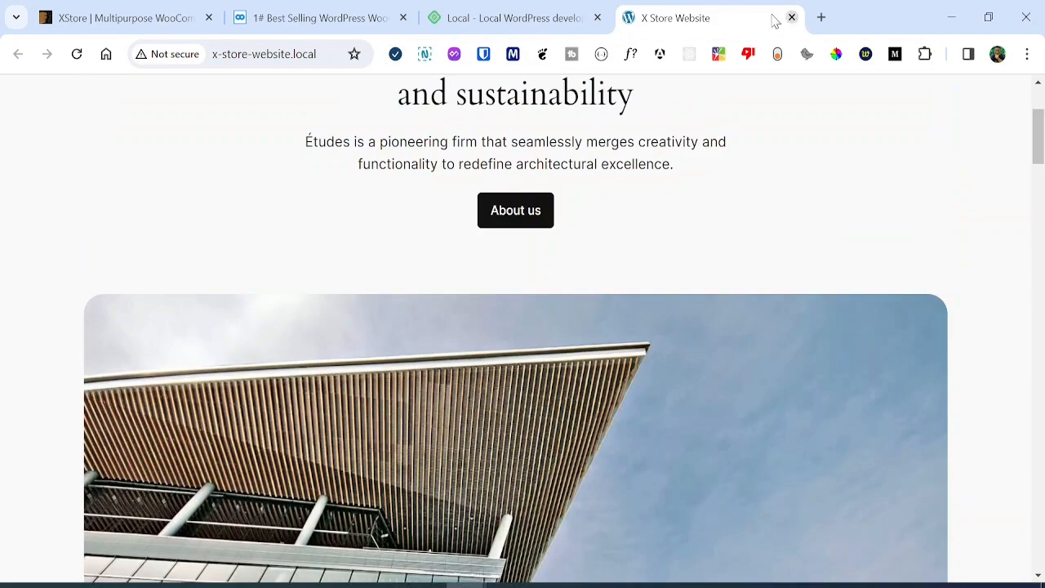
left_click(532, 11)
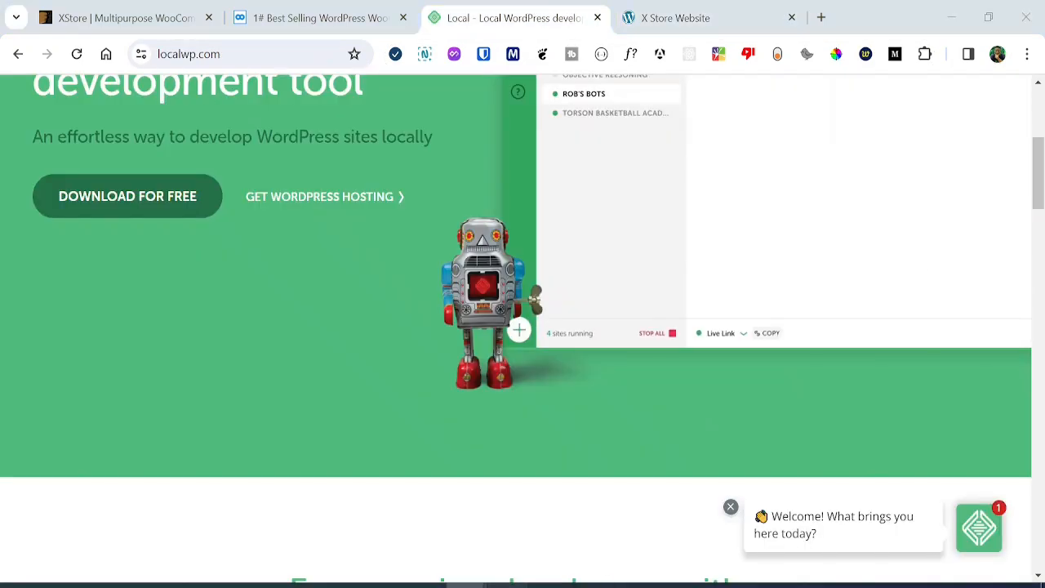
key("alt+Tab")
left_click(883, 180)
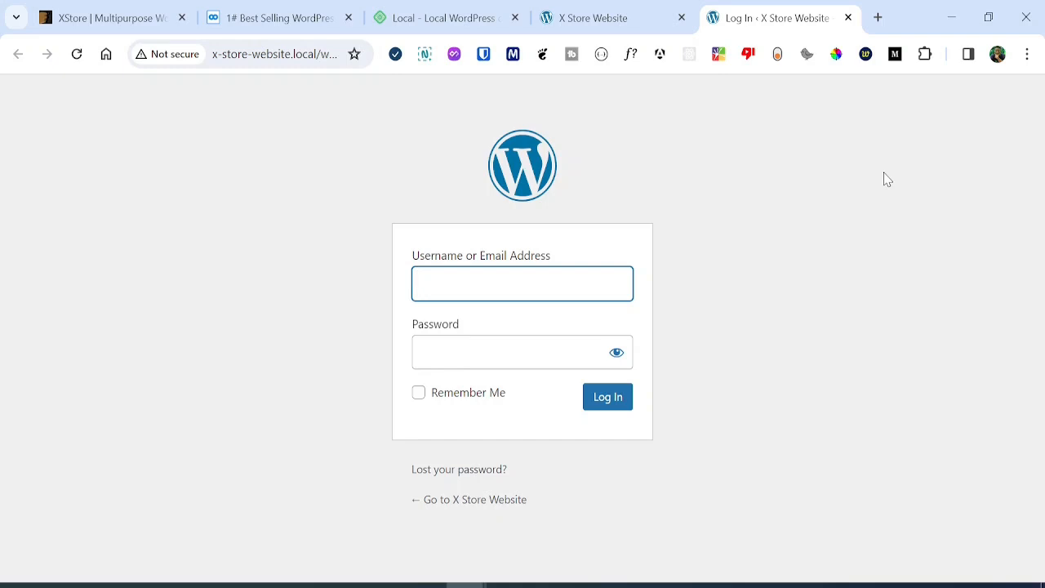
Log in with the admin username and password, declining Chrome's offer to save it.
type("desoga")
key("Tab")
type("*******")
left_click(607, 395)
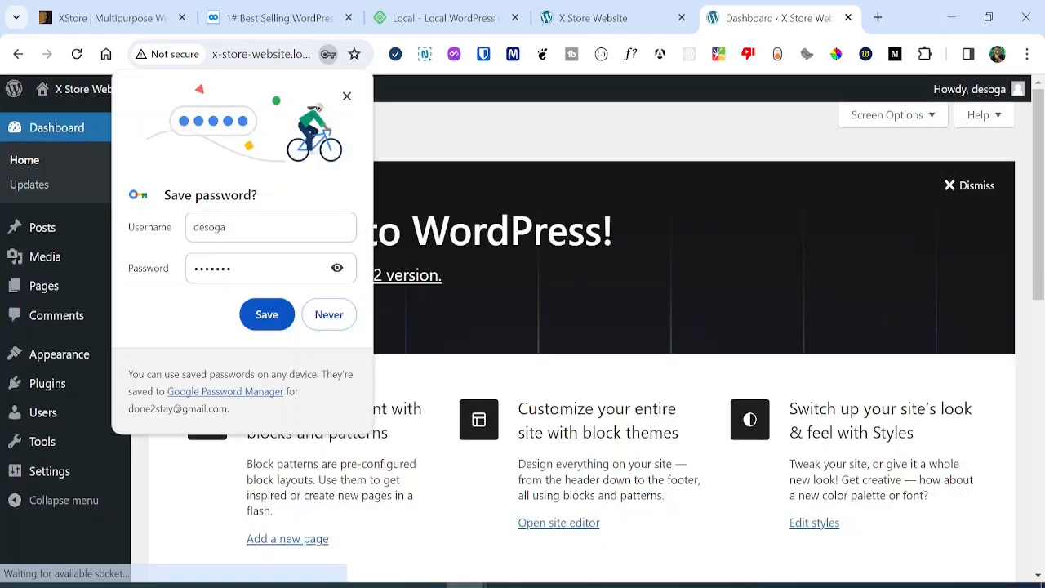
left_click(345, 313)
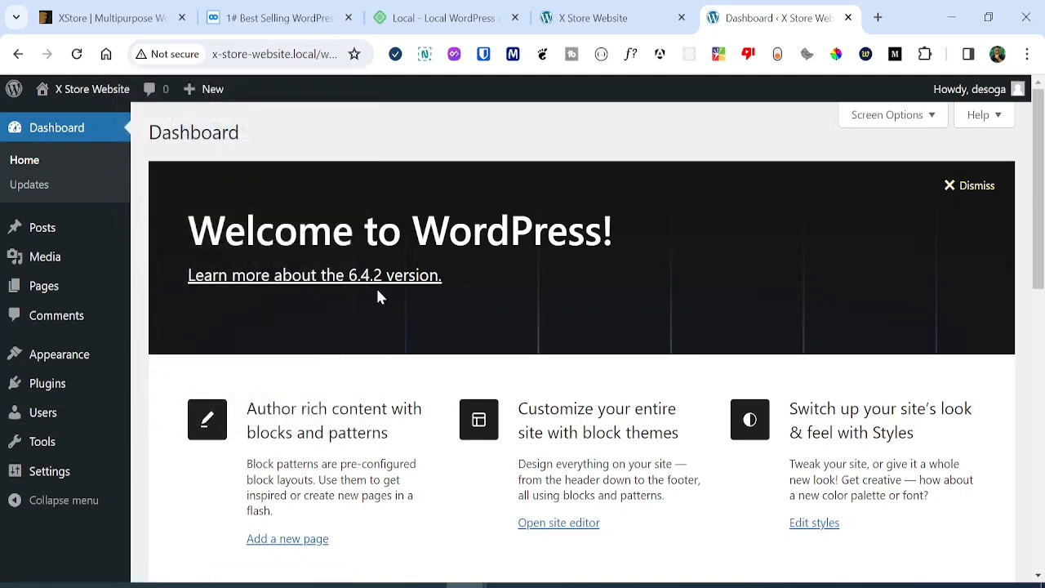
Dismiss the Welcome to WordPress panel on the dashboard.
left_click(966, 188)
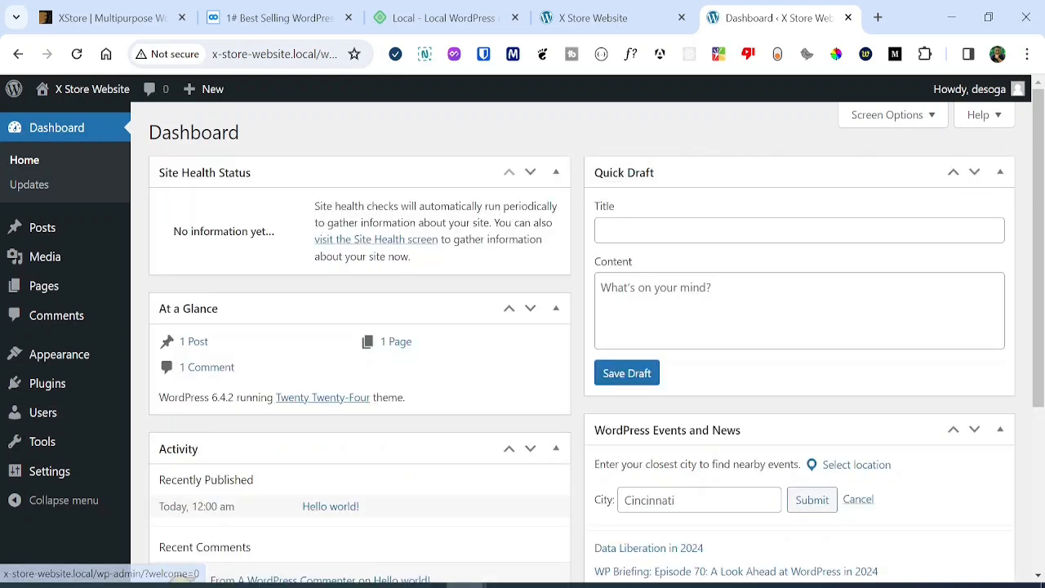
mouse_move(45, 298)
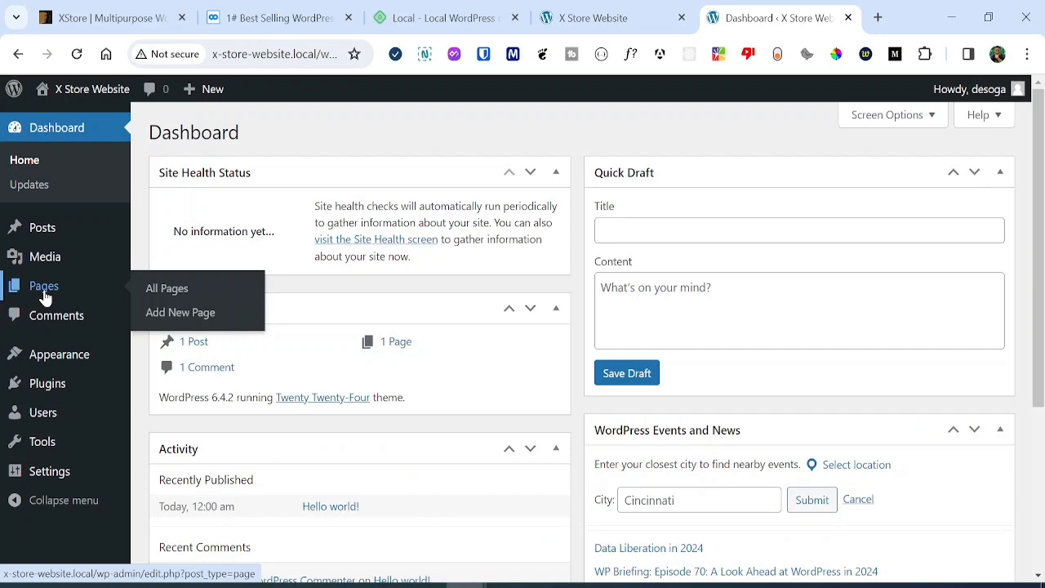
mouse_move(58, 382)
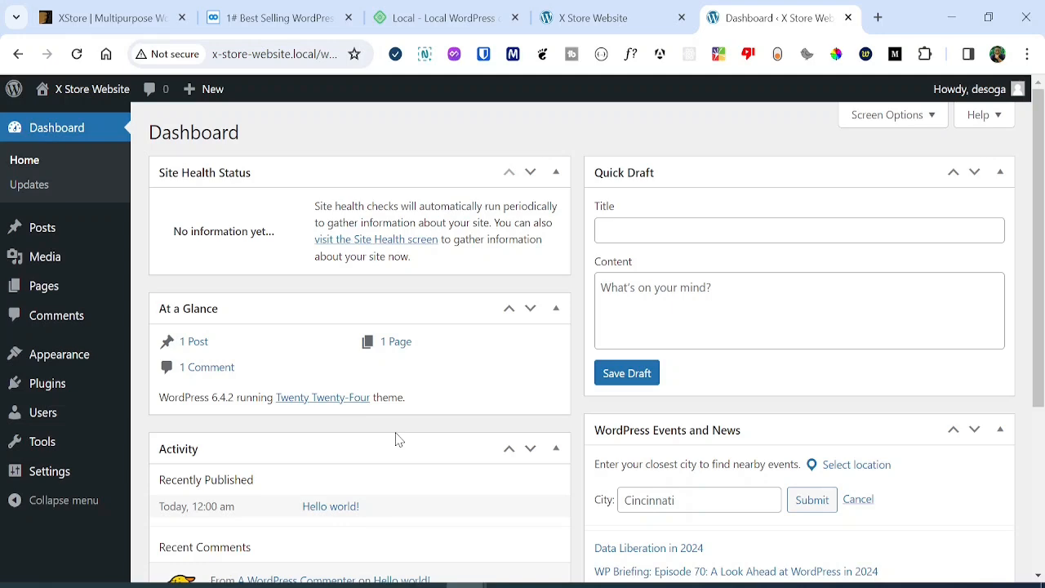
left_click(111, 11)
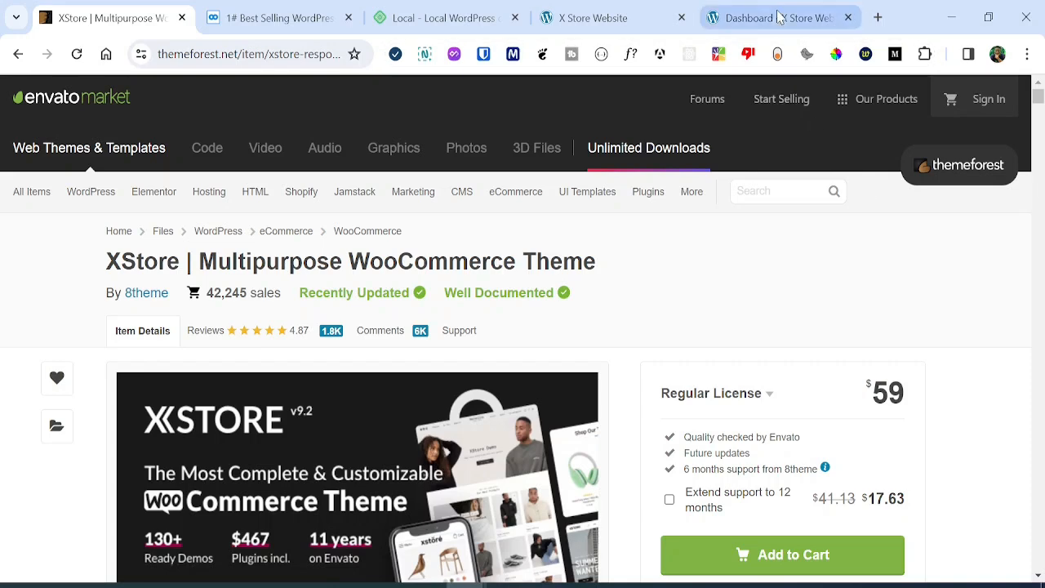
left_click(205, 544)
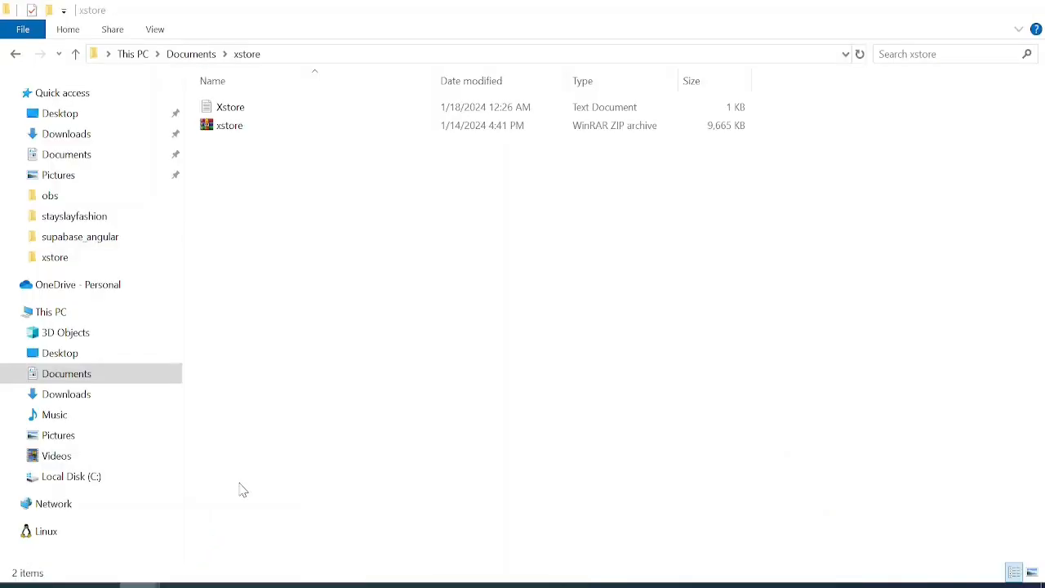
left_click(231, 138)
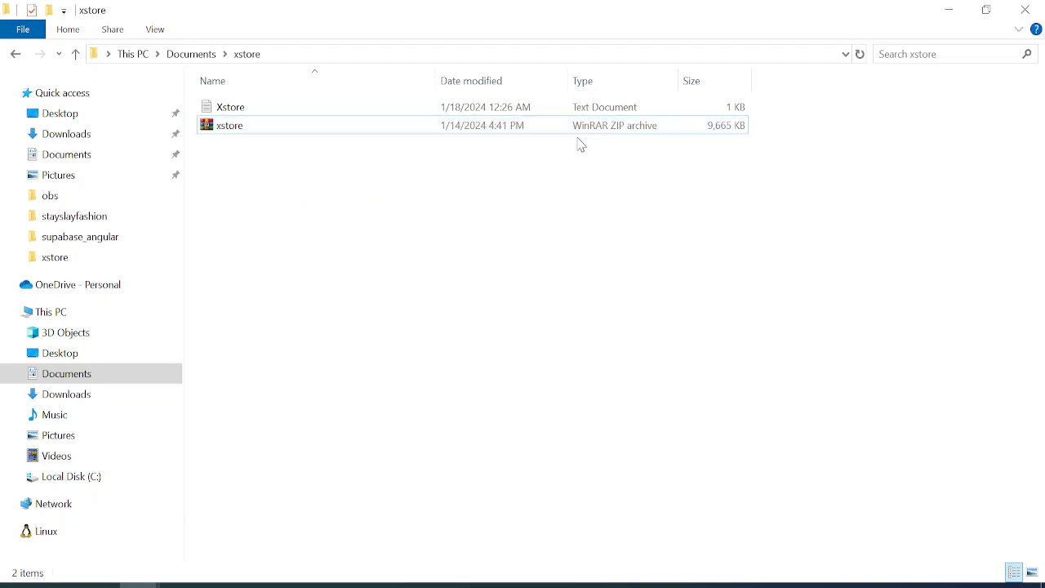
mouse_move(498, 579)
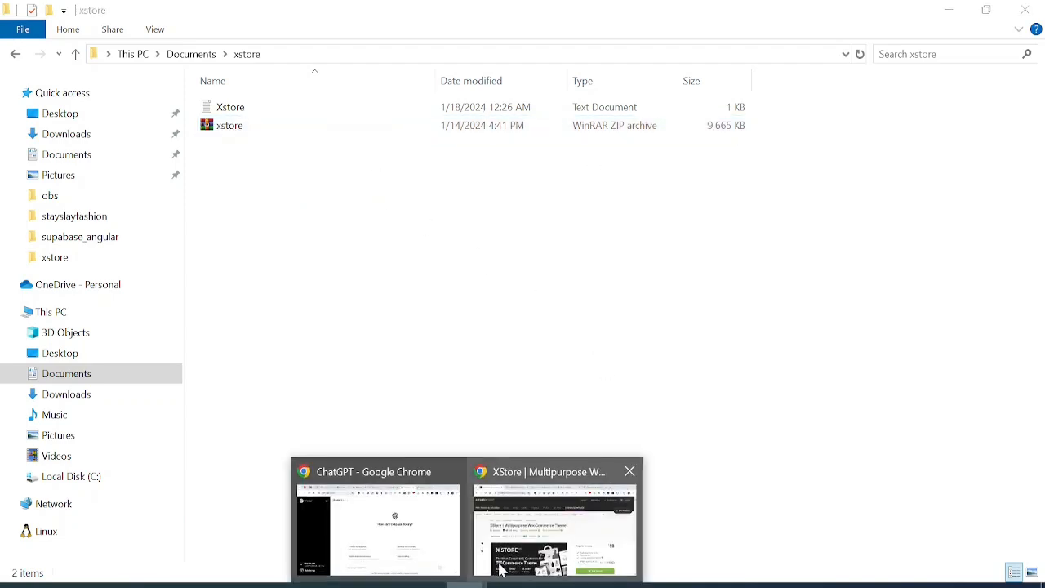
left_click(524, 542)
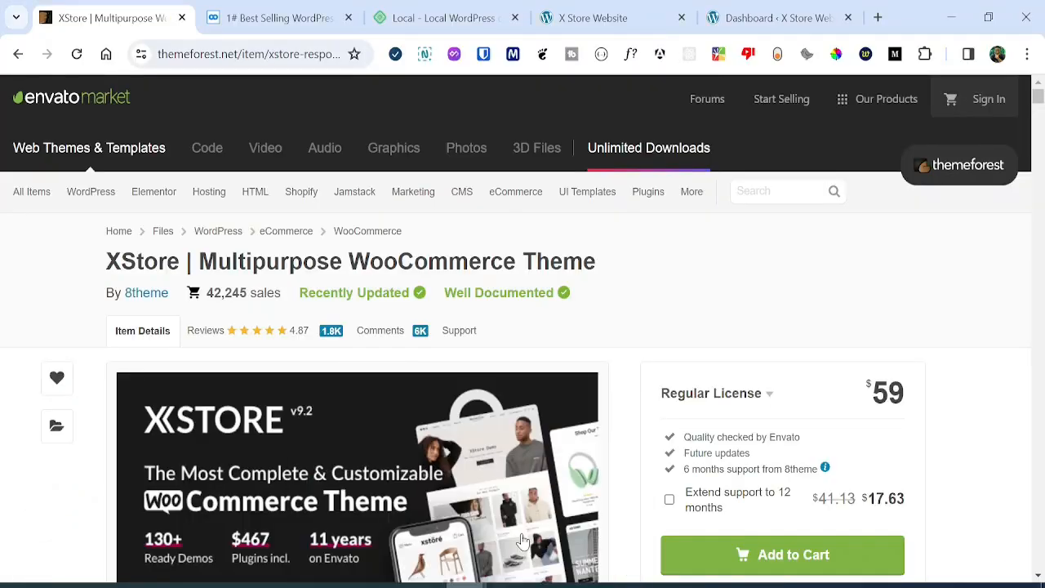
left_click(745, 9)
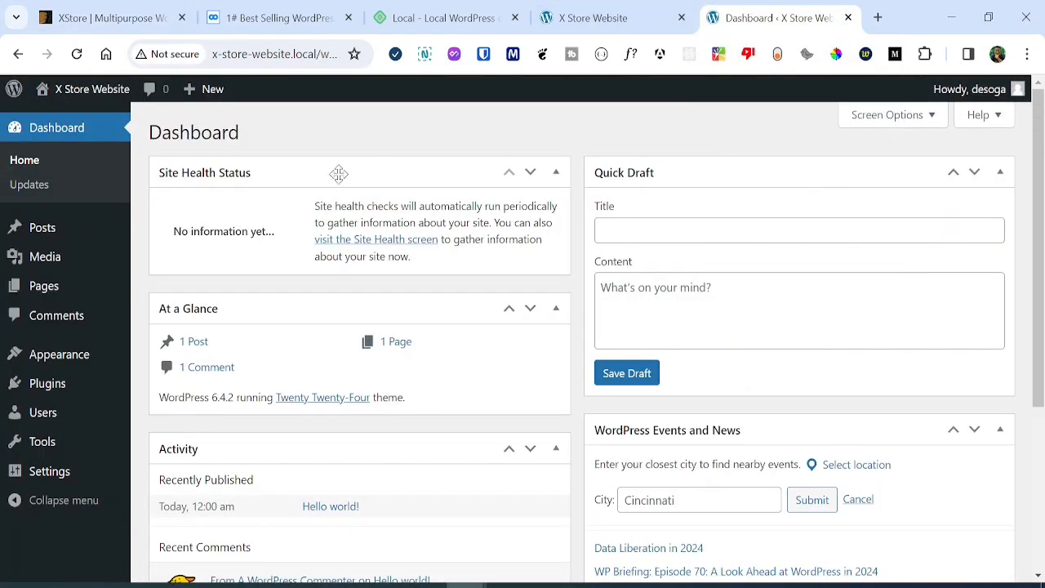
Upload xstore.zip under Appearance > Themes > Add New Theme and install it.
mouse_move(59, 356)
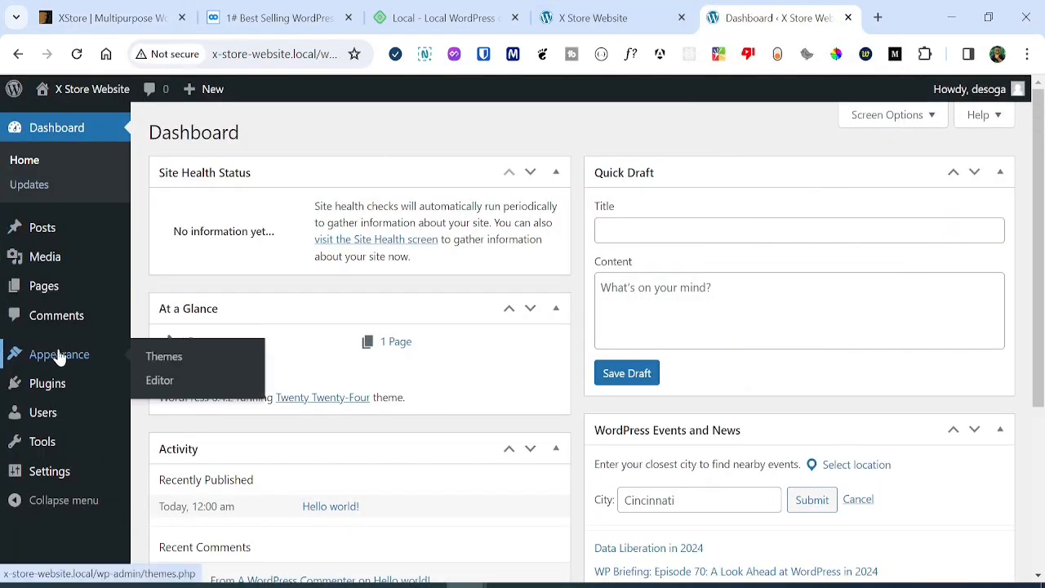
left_click(155, 356)
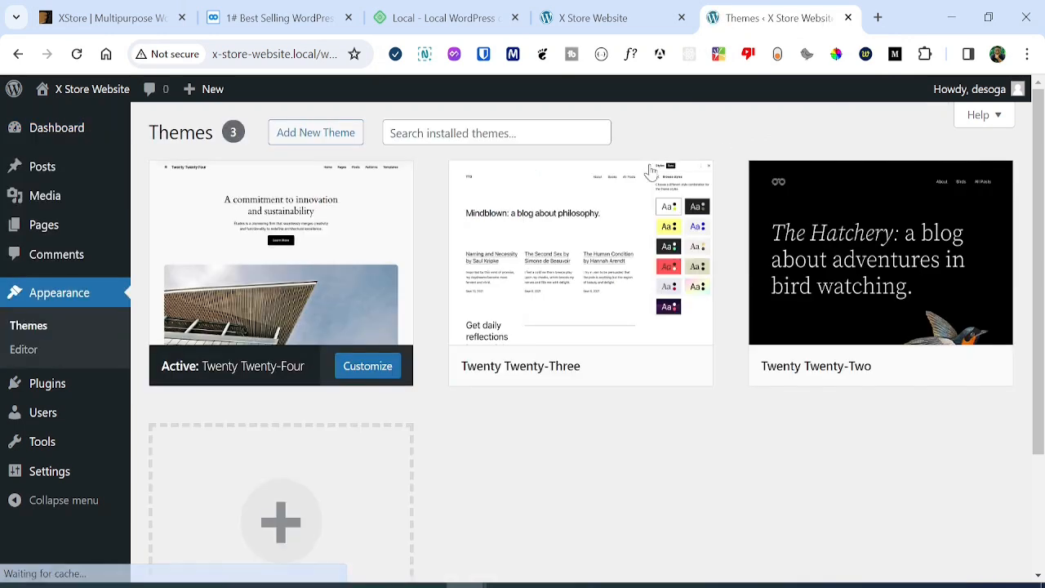
left_click(302, 135)
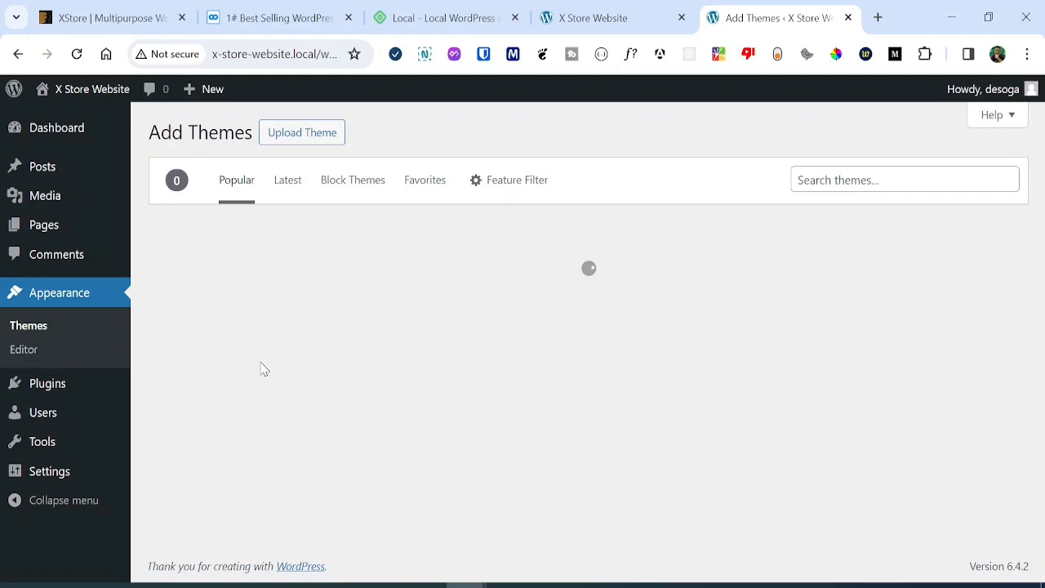
left_click(319, 137)
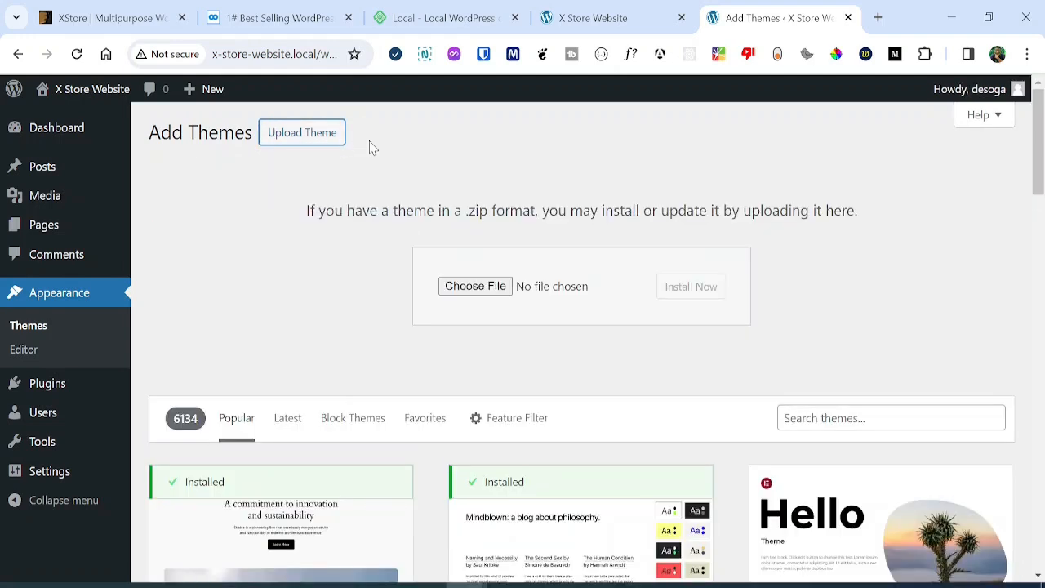
left_click(534, 292)
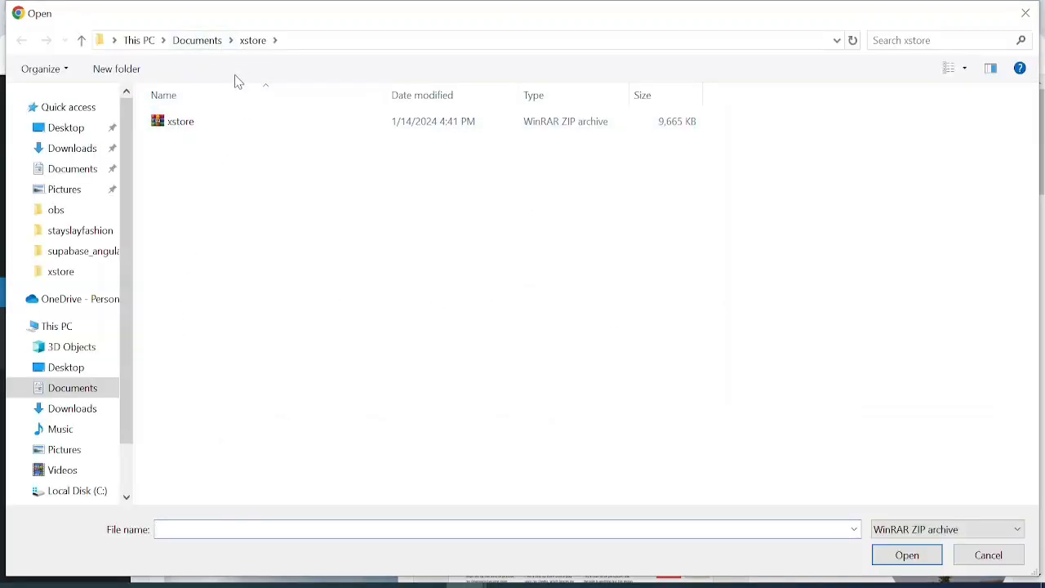
left_click(239, 136)
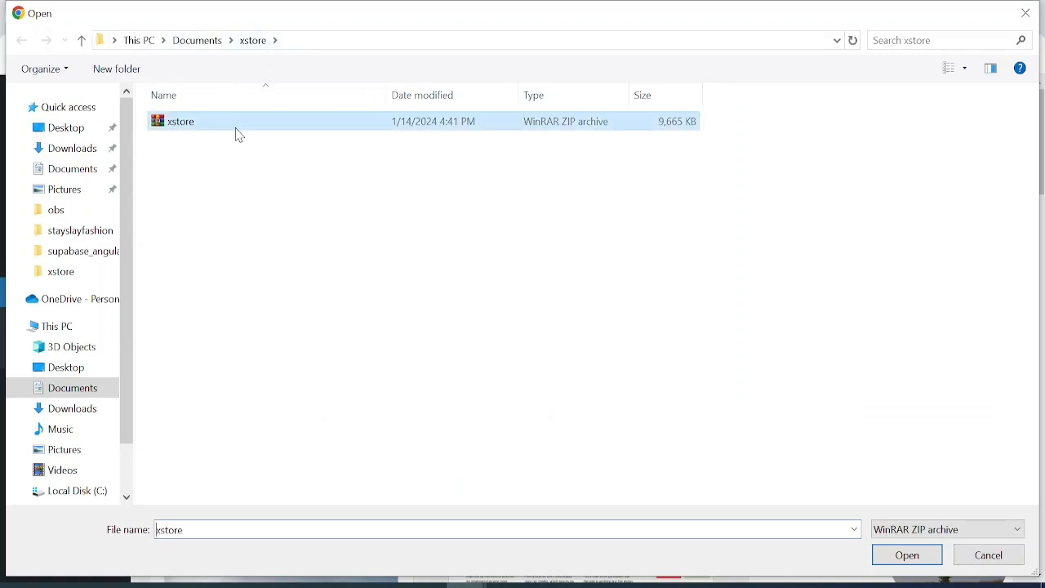
left_click(892, 560)
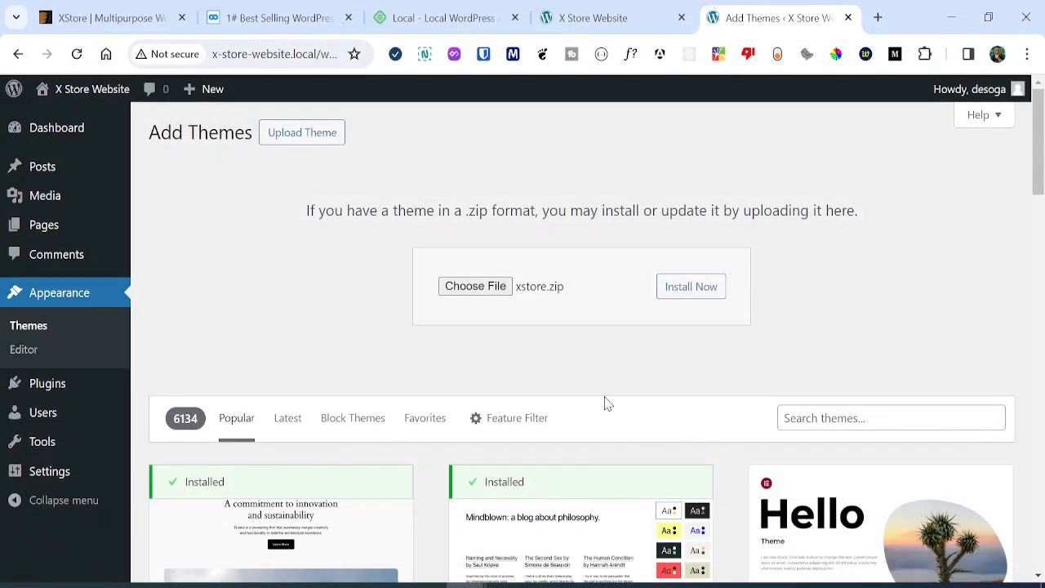
left_click(700, 296)
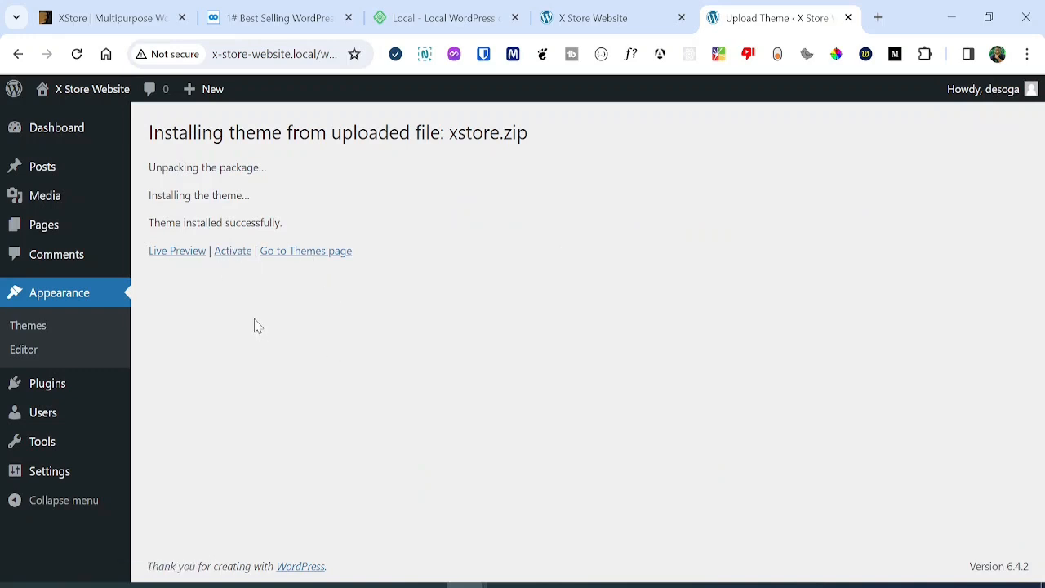
Activate the XStore theme and close the Control Panel's intro video.
left_click(234, 253)
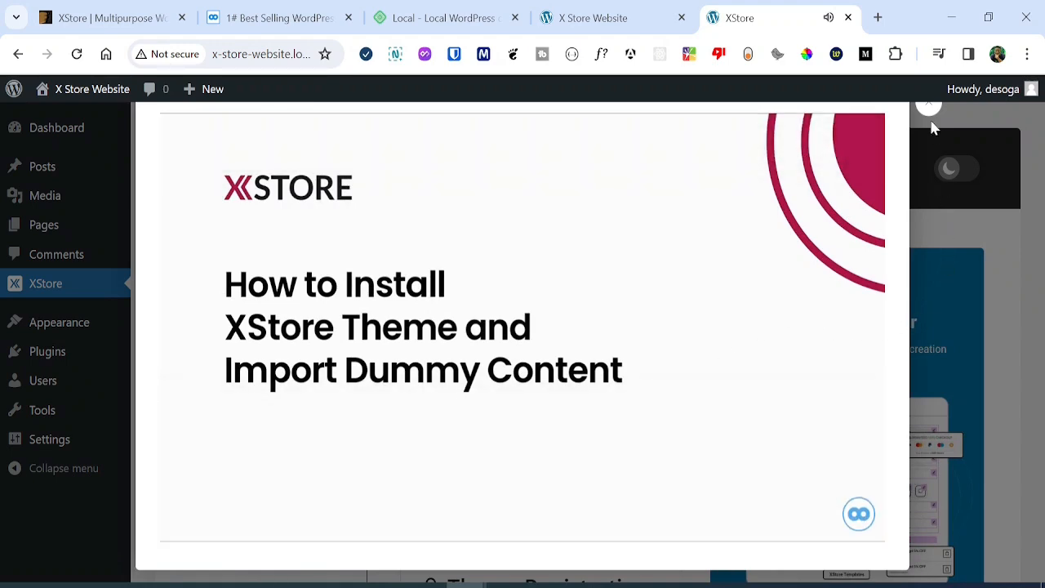
left_click(928, 111)
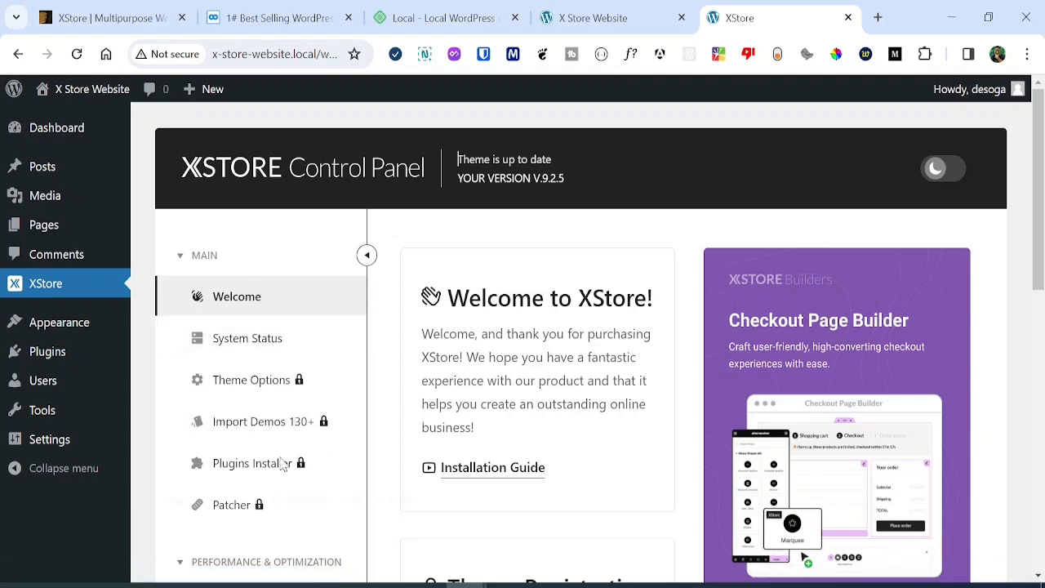
Paste the purchase code into the Theme Registration field and submit it with REGISTER.
left_click_drag(1036, 218, 1034, 386)
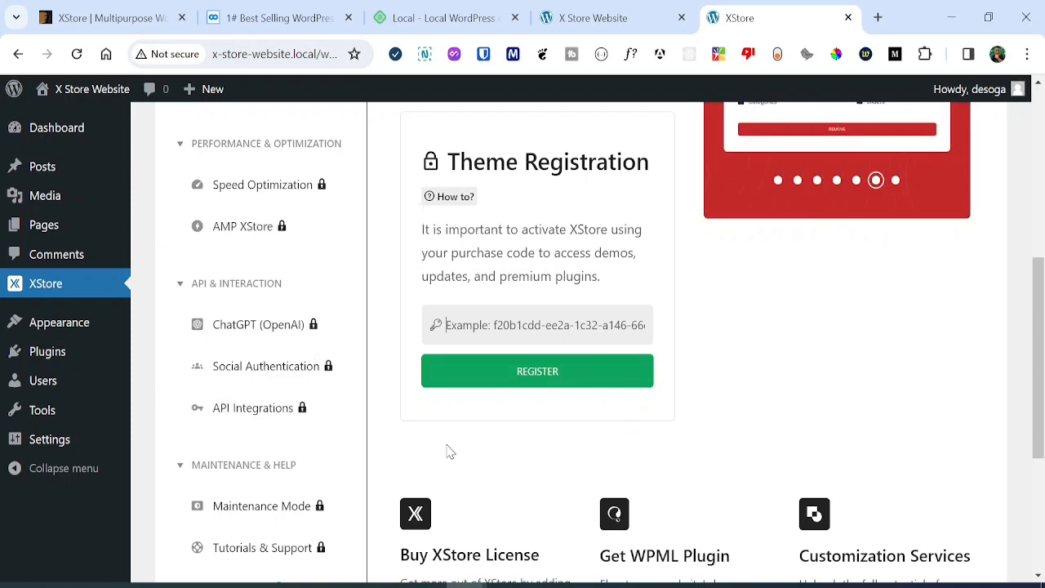
left_click_drag(1037, 347, 1037, 310)
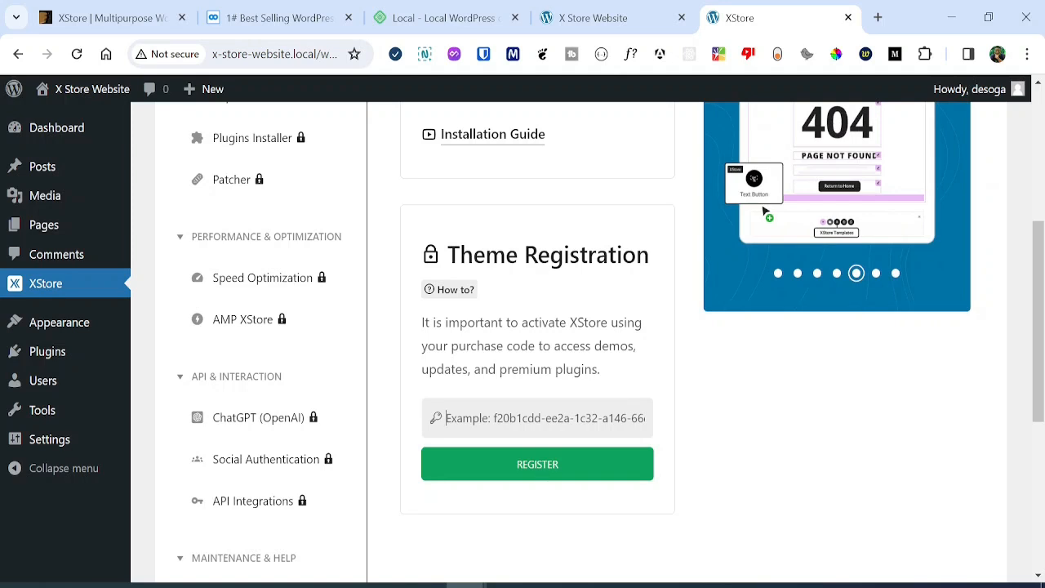
key("ctrl+v")
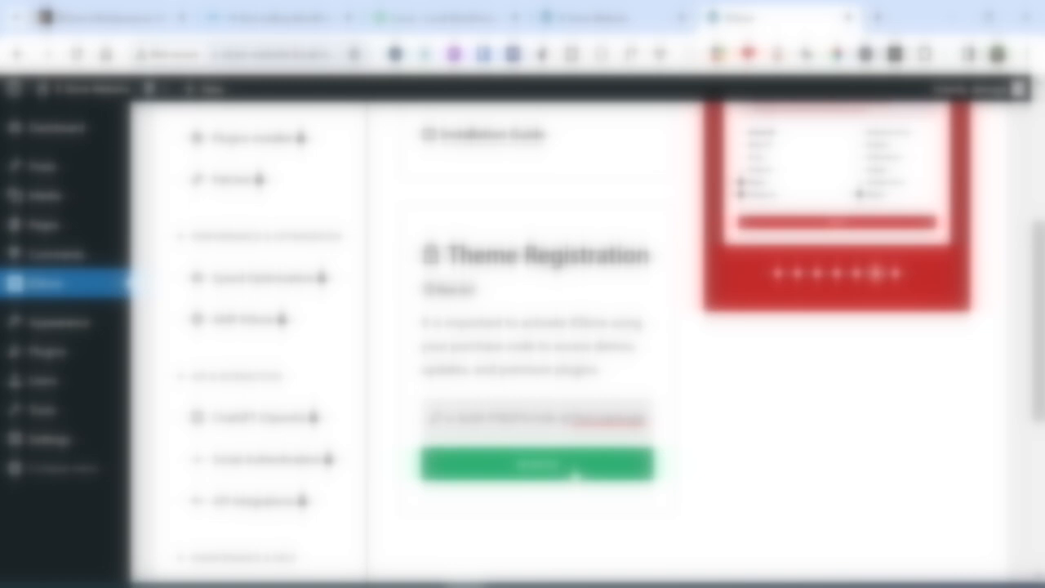
left_click(574, 467)
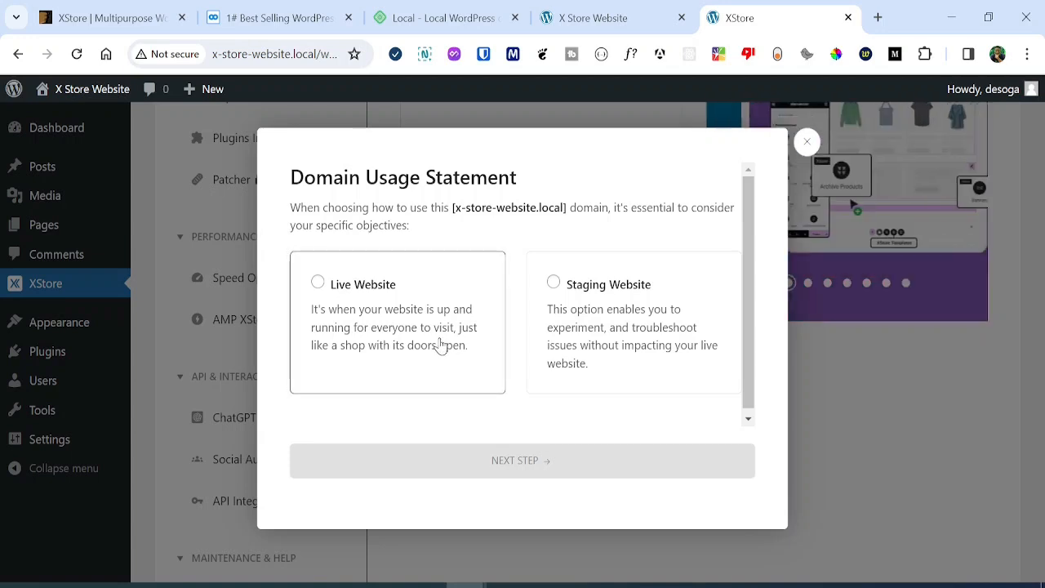
Mark the domain as a staging website and accept the License Policy and Data Storage Consent.
left_click(631, 334)
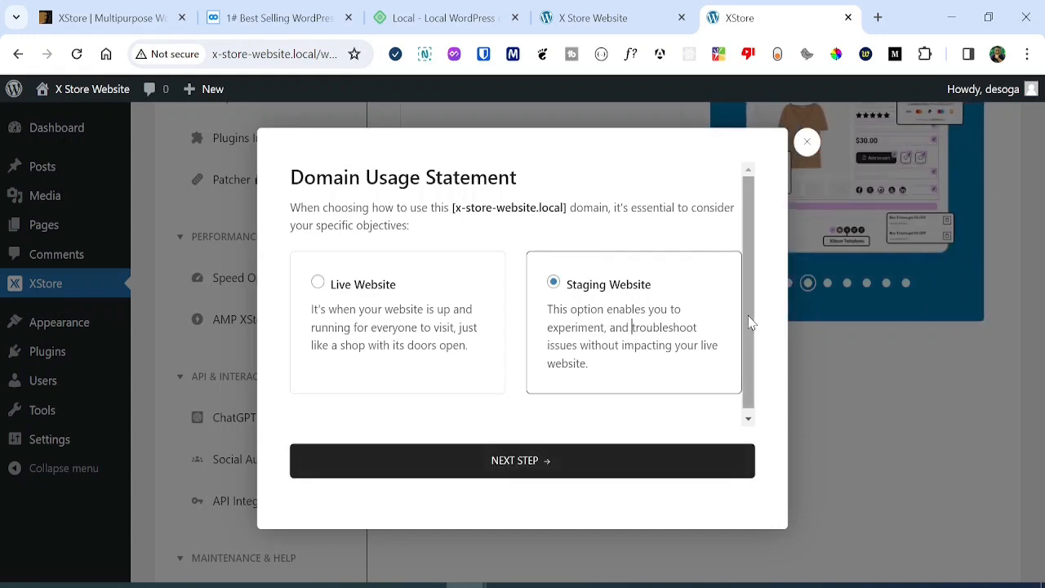
left_click(469, 468)
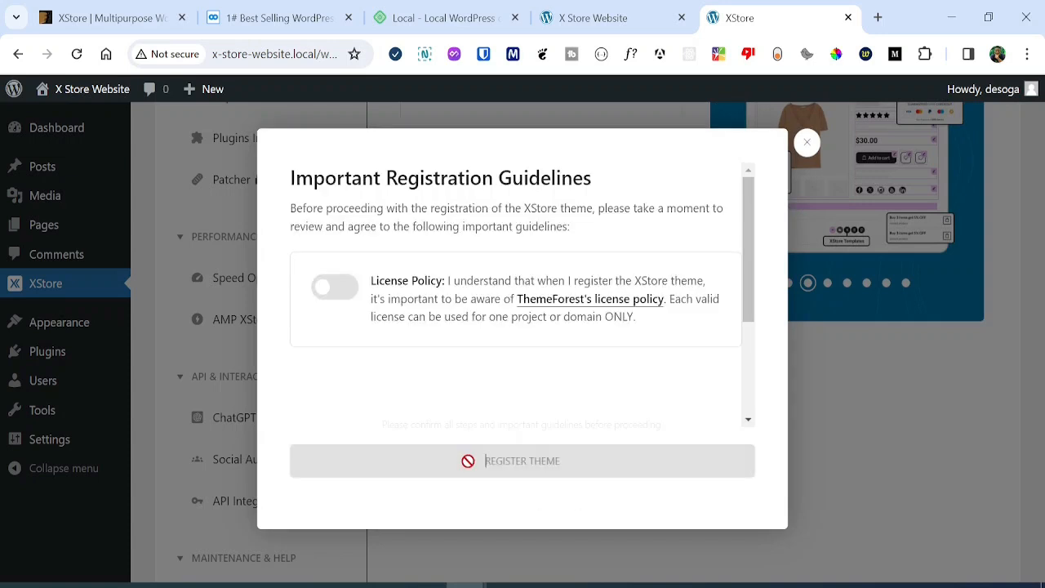
left_click(343, 289)
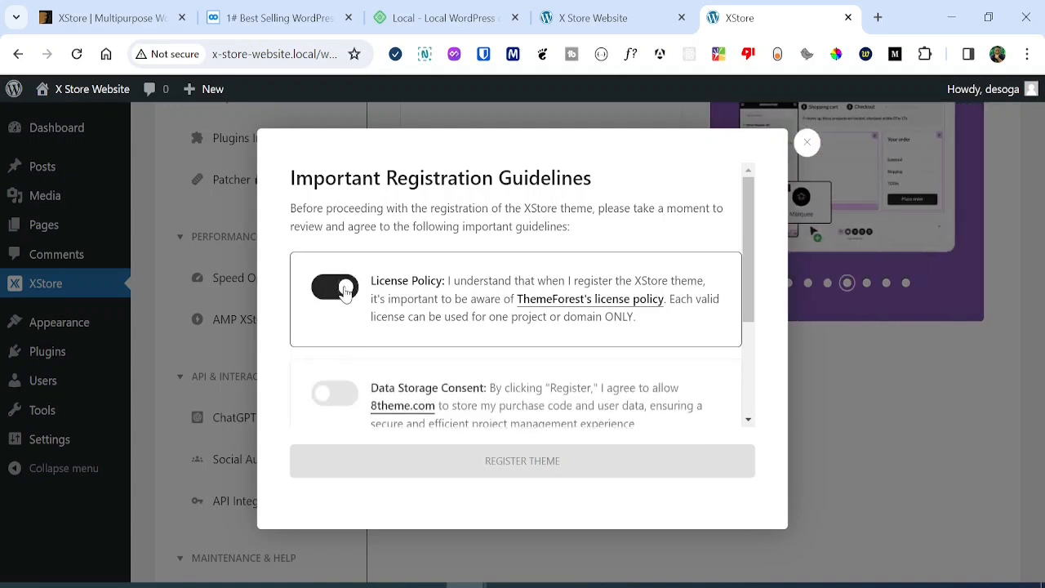
scroll(466, 338, "down", 3)
left_click(336, 231)
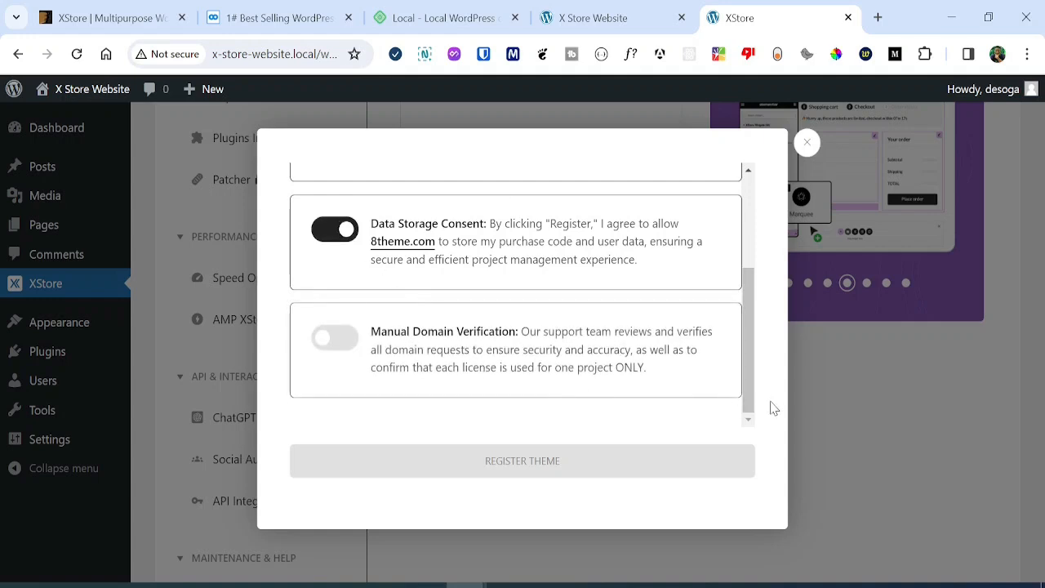
Enable Manual Domain Verification, register the theme, and go to Import Demos.
left_click(336, 337)
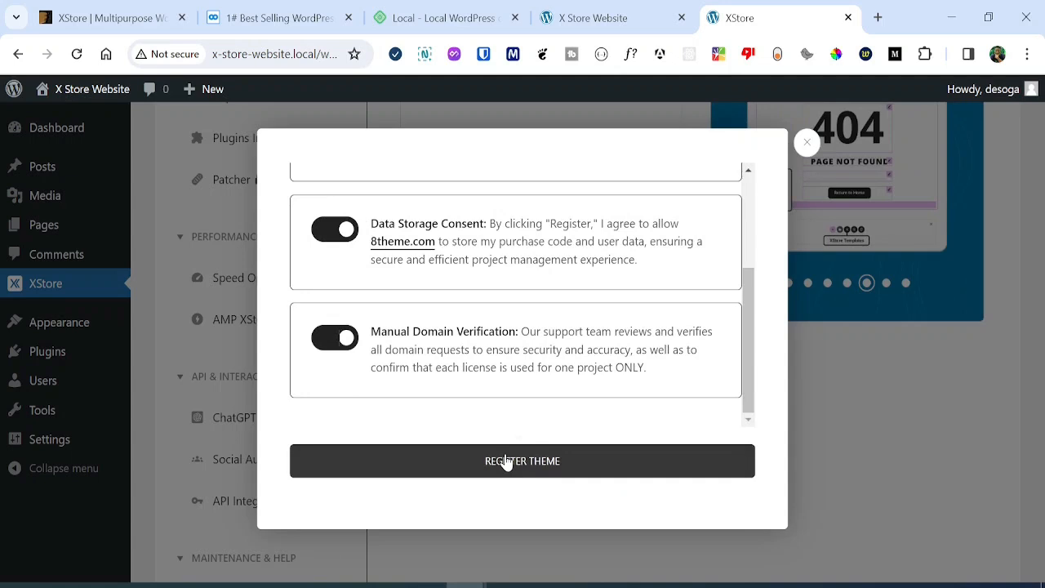
left_click(563, 453)
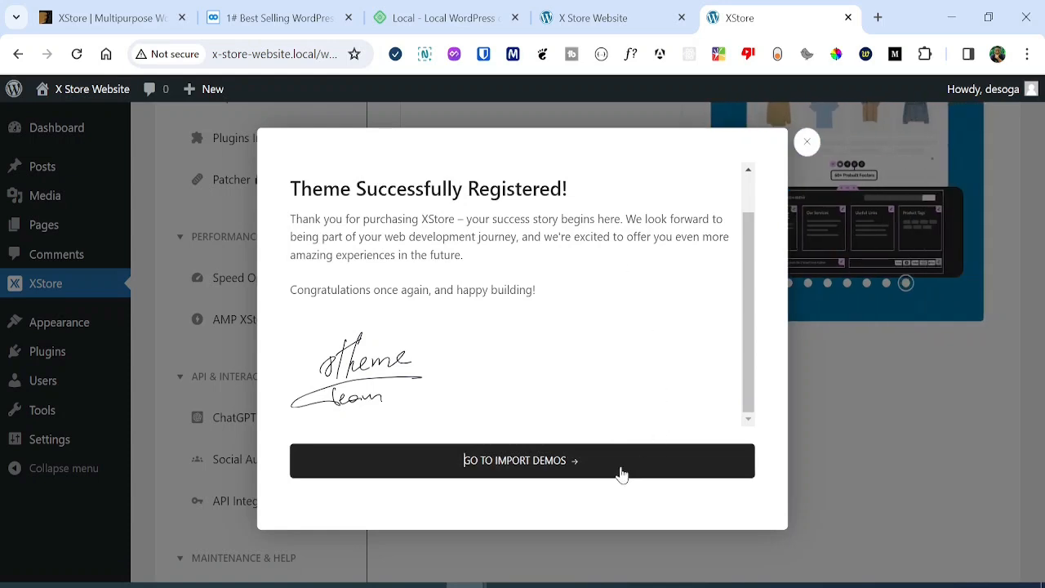
left_click(490, 472)
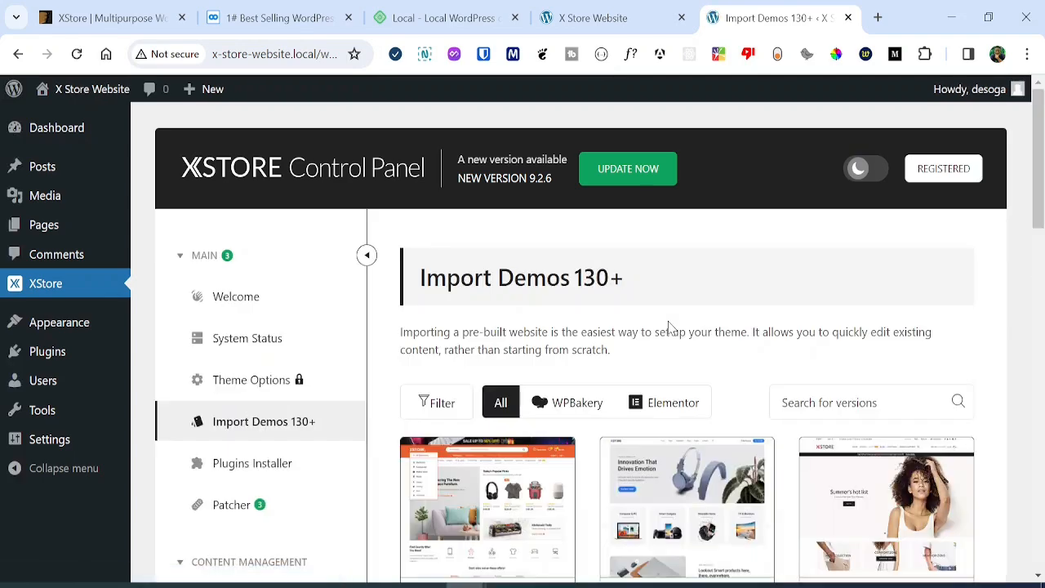
Start importing the Web Agency demo and move past the wizard's welcome page.
left_click_drag(1041, 172, 1042, 215)
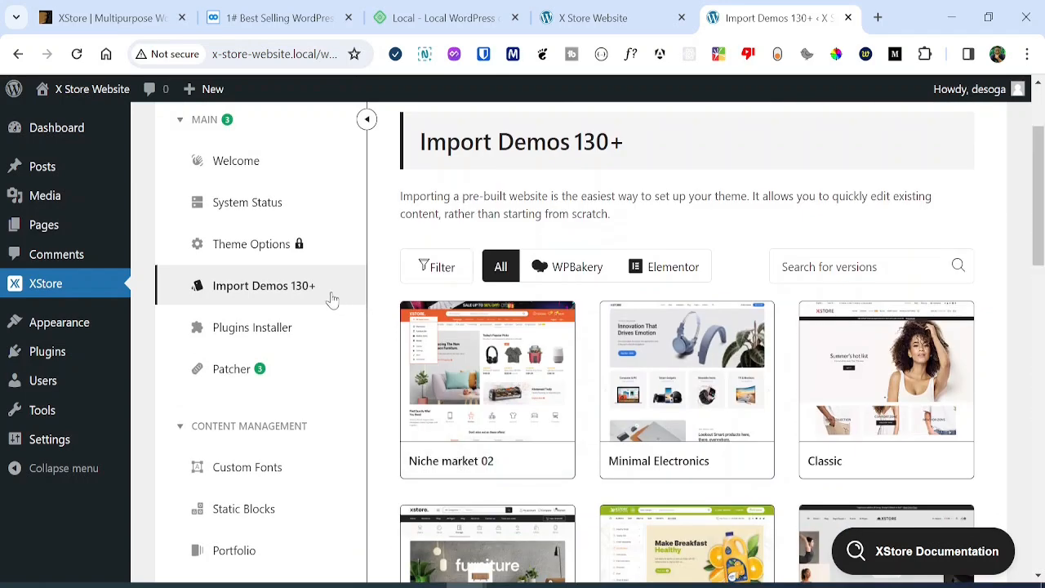
left_click_drag(1042, 207, 1042, 326)
mouse_move(691, 380)
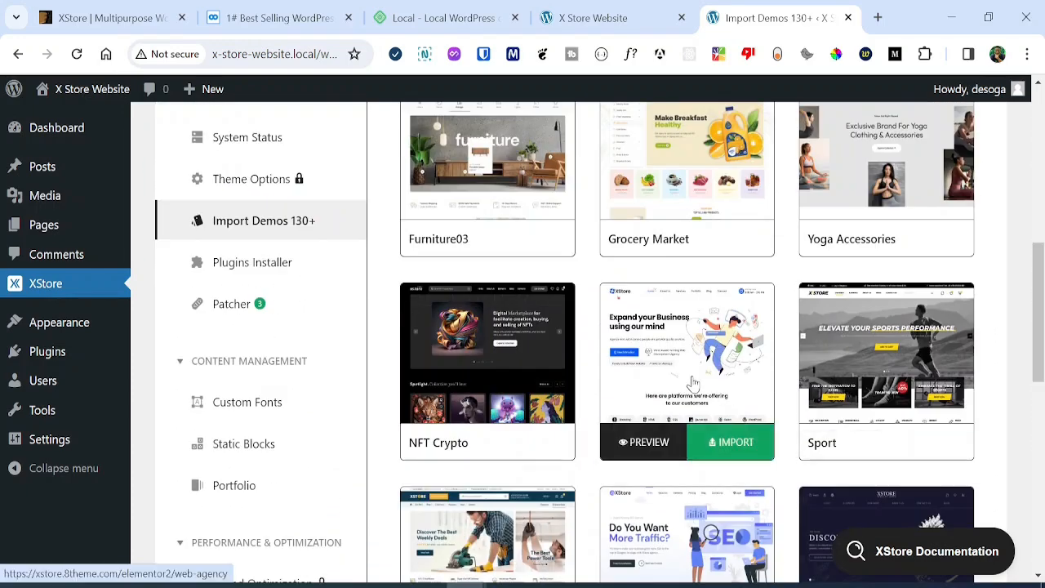
left_click(727, 444)
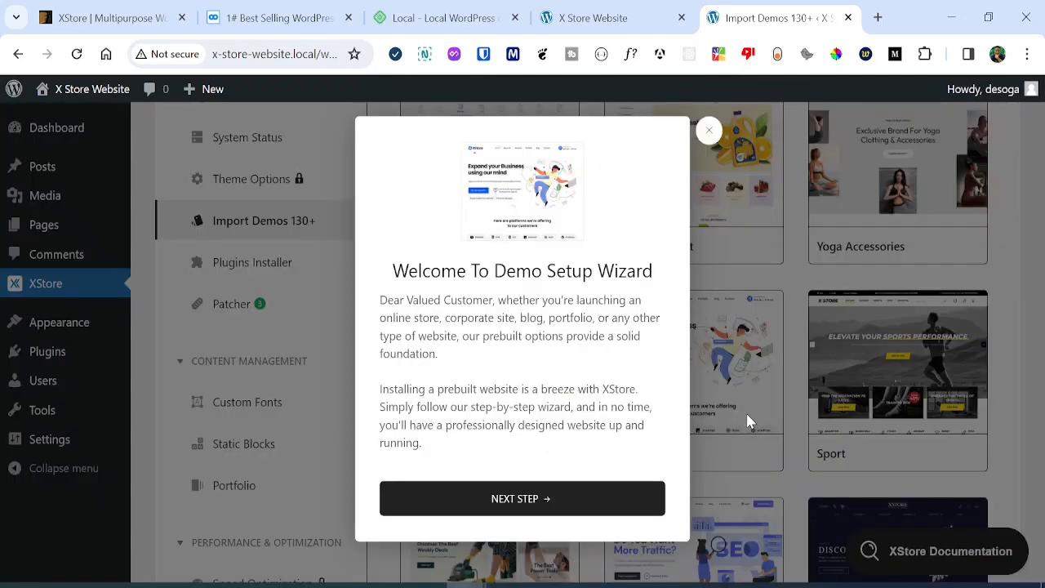
left_click(551, 499)
Create and use the XStore Child theme, then install the demo's required plugins.
left_click_drag(660, 373, 663, 432)
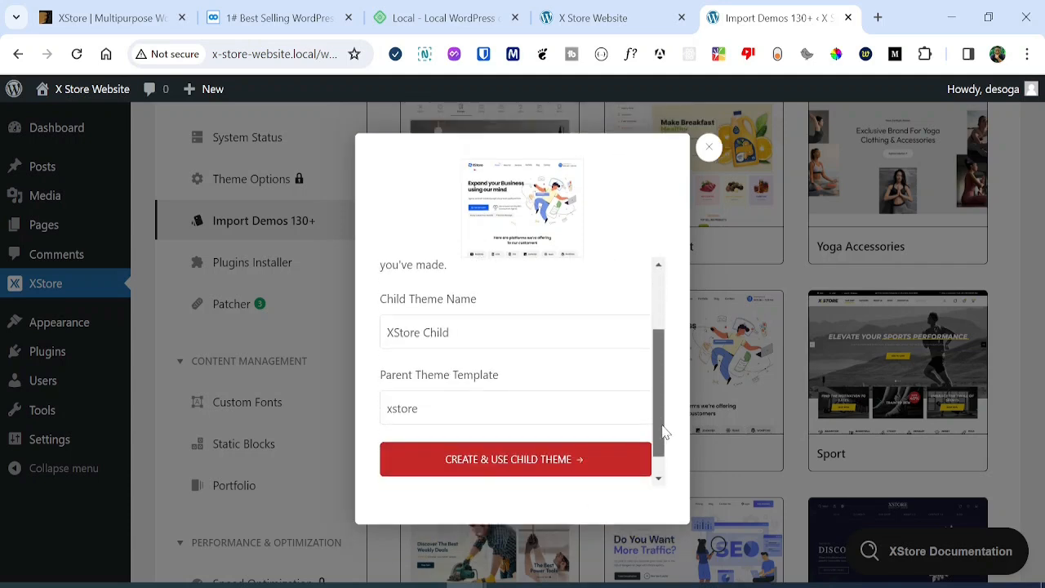
left_click(553, 474)
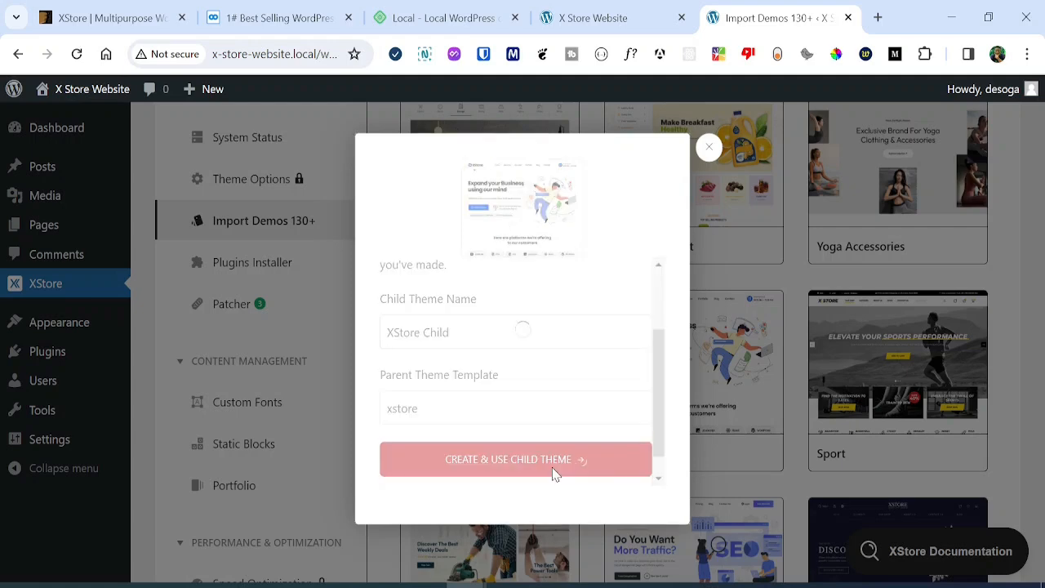
left_click(543, 460)
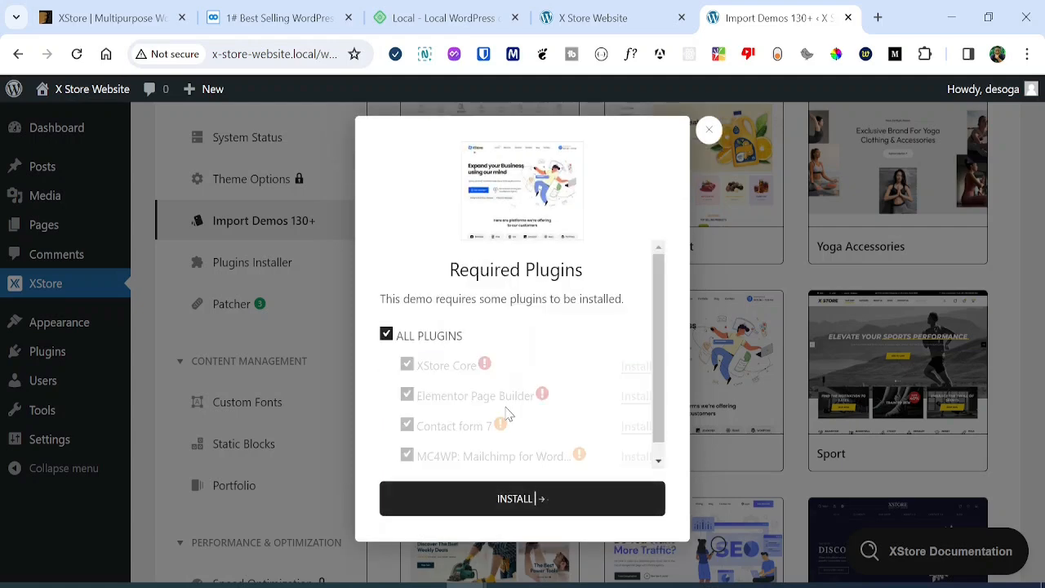
left_click_drag(656, 408, 665, 454)
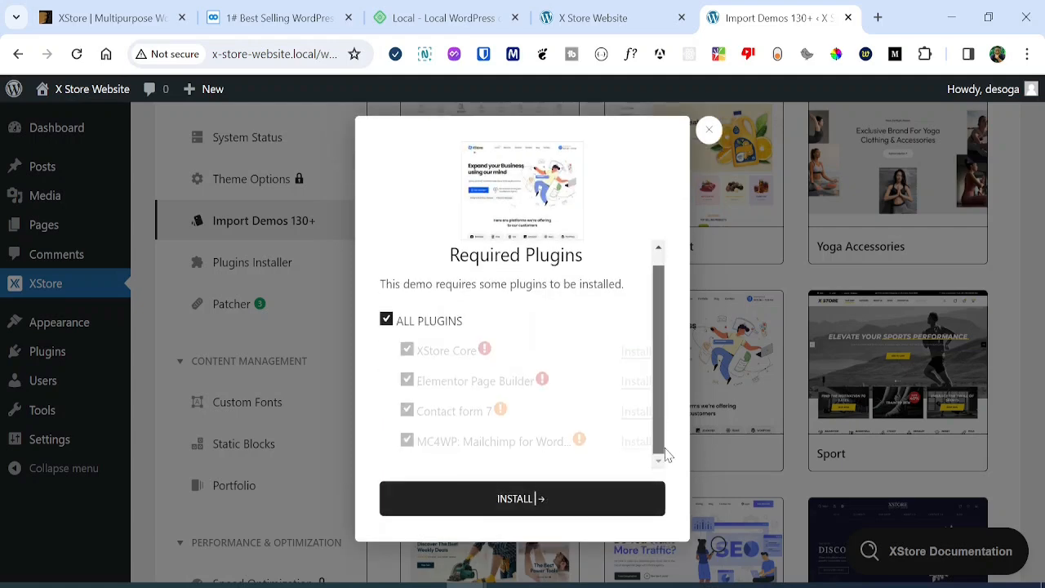
left_click(519, 503)
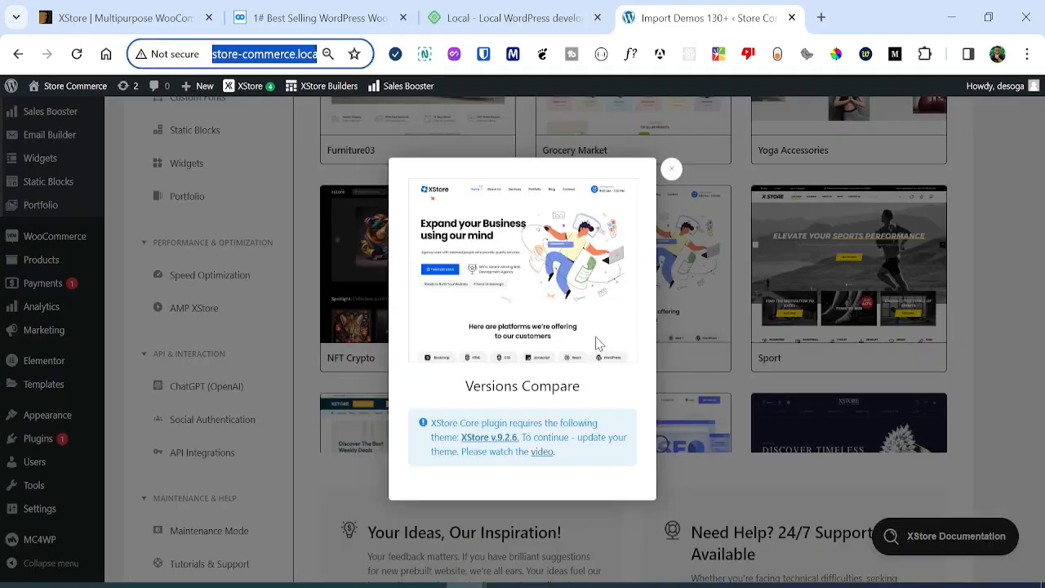
Set browser zoom to 80% and close the Versions Compare warning about theme 9.2.6.
left_click(594, 343)
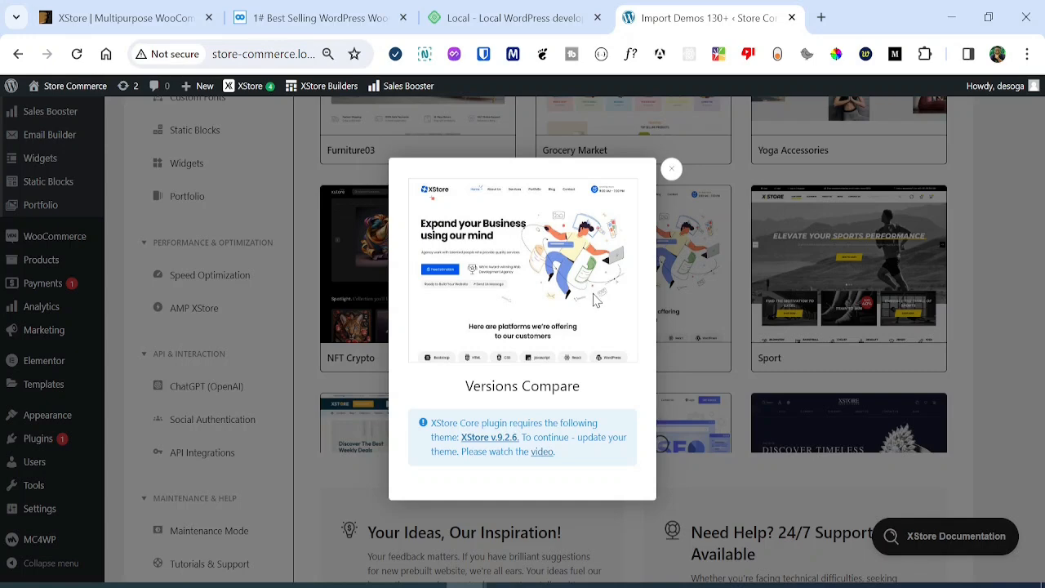
key("ctrl+plus")
key("ctrl+plus")
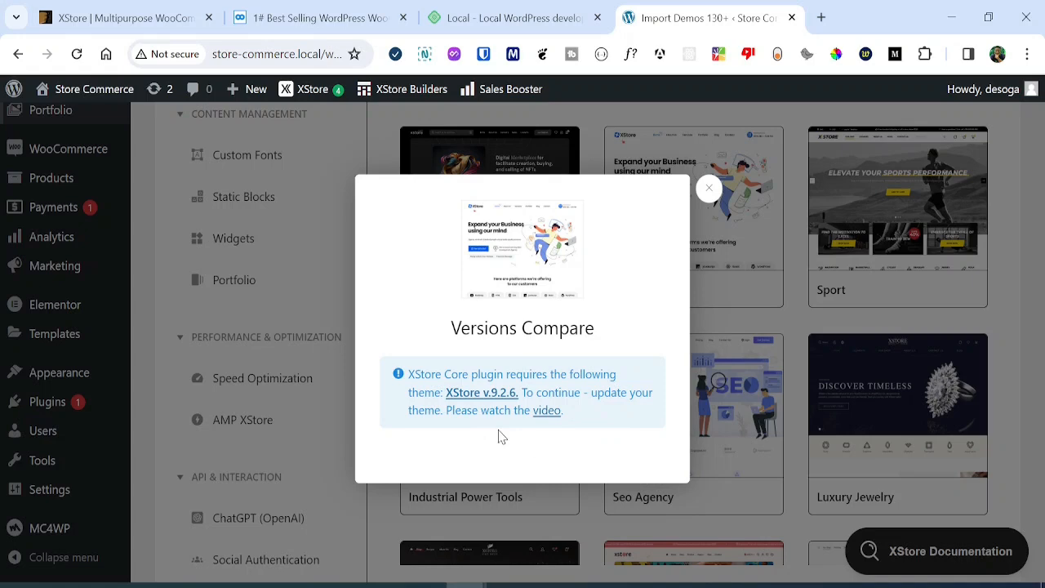
key("ctrl+minus")
key("ctrl+minus")
key("ctrl+minus")
key("ctrl+minus")
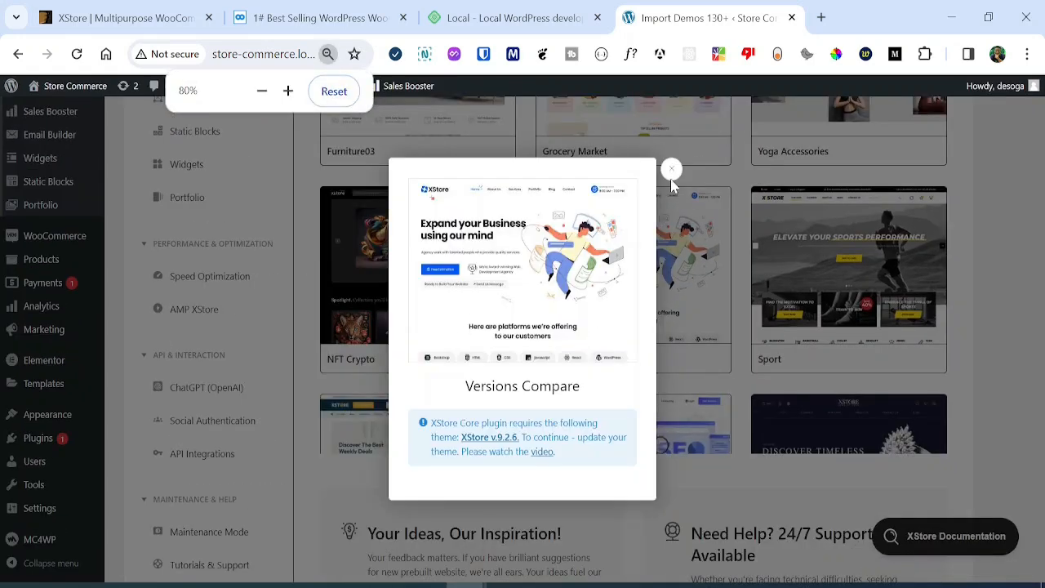
left_click(672, 169)
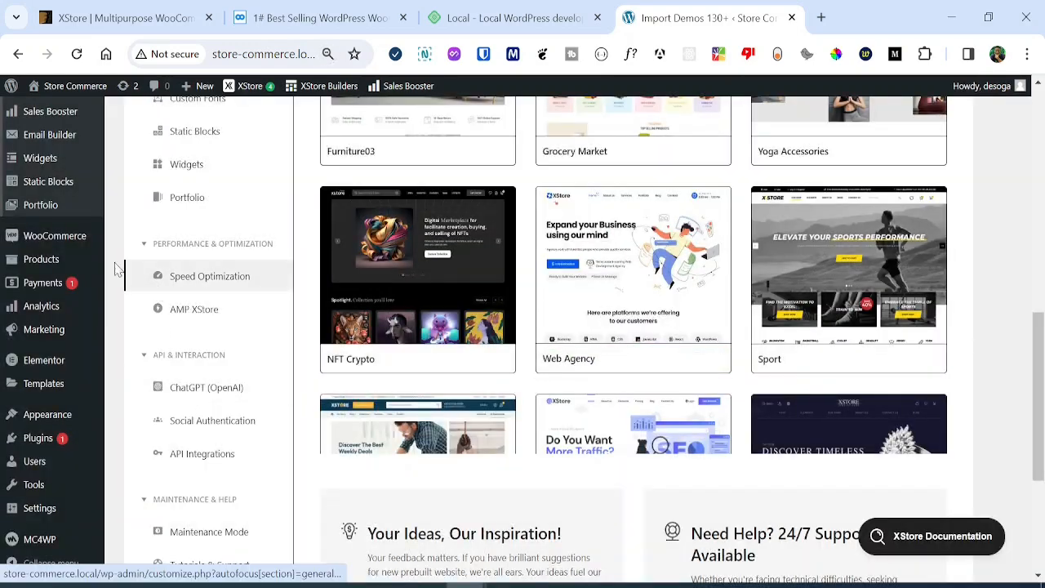
scroll(74, 233, "down", 4)
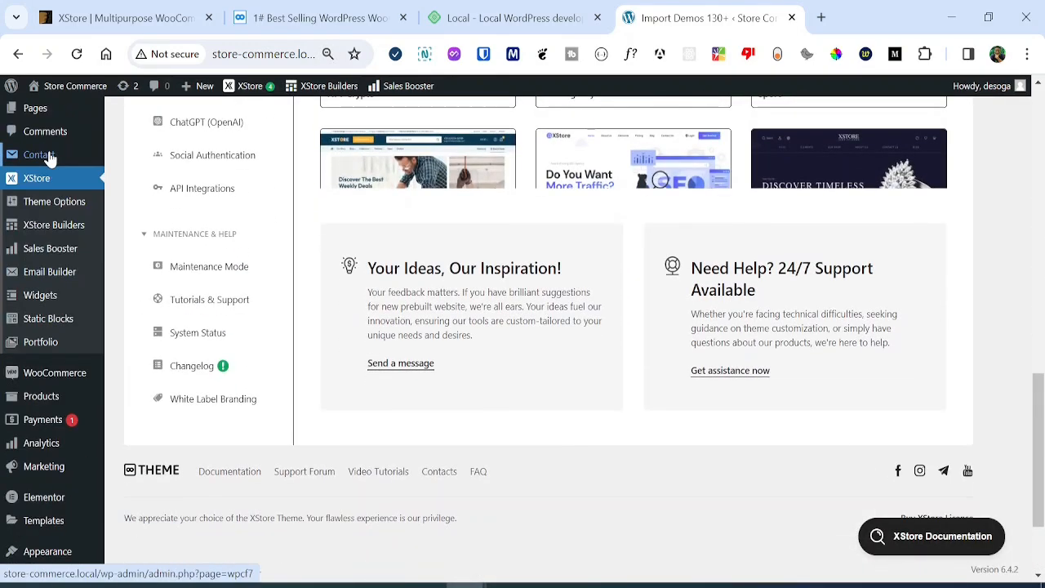
scroll(49, 158, "up", 4)
Update the XStore theme from Dashboard > Updates to version 9.2.6.
mouse_move(44, 116)
left_click(144, 145)
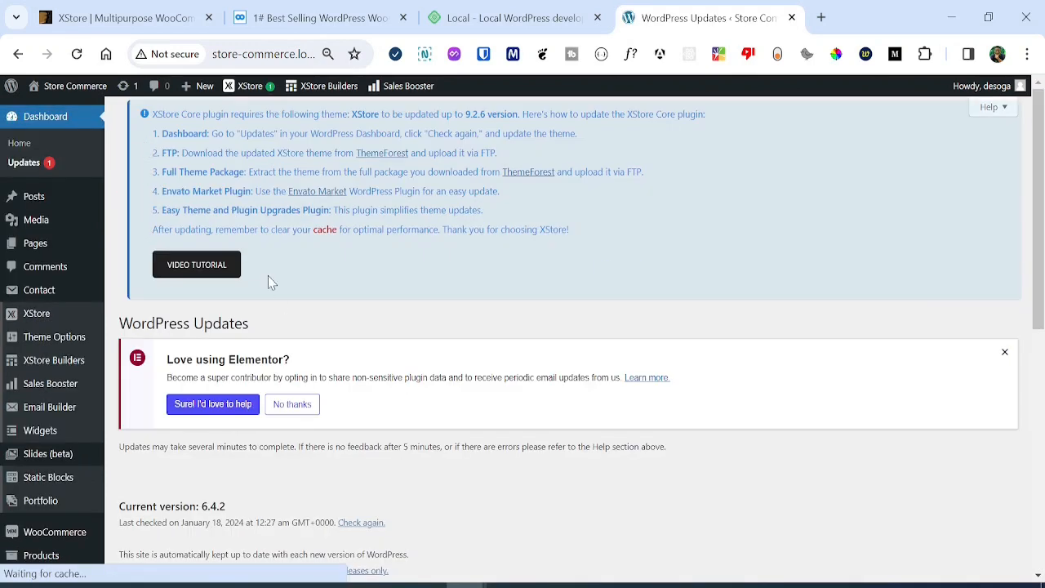
left_click_drag(1042, 132, 1042, 361)
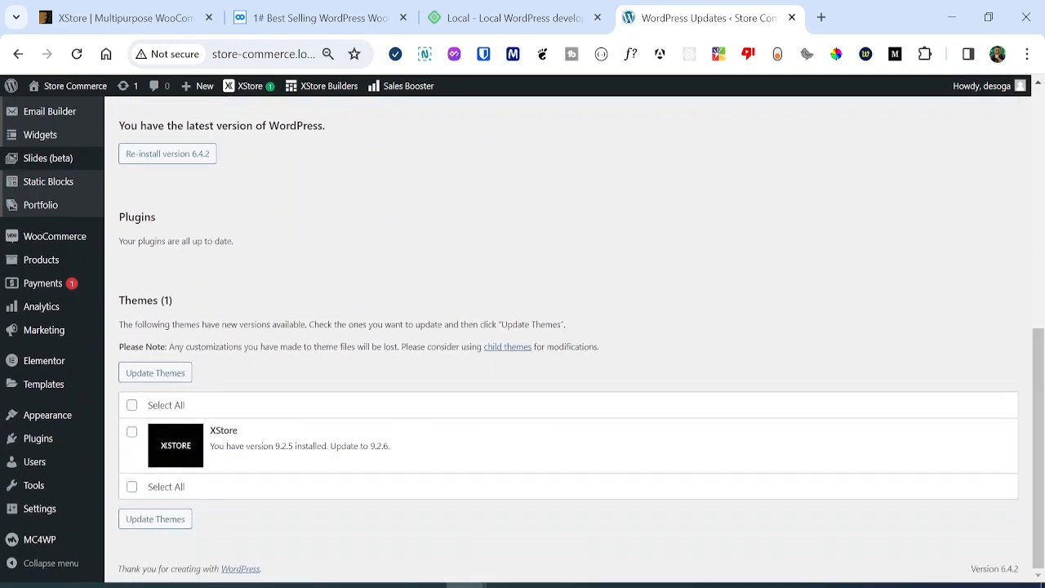
left_click(133, 432)
left_click(179, 523)
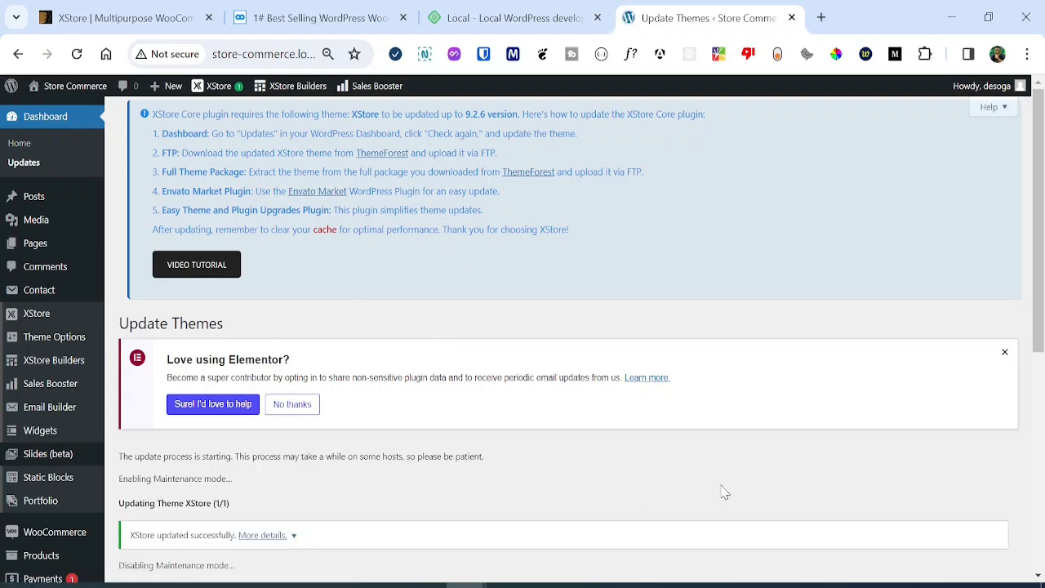
Return to the XStore control panel showing the theme up to date.
left_click_drag(1038, 273, 1041, 454)
mouse_move(52, 242)
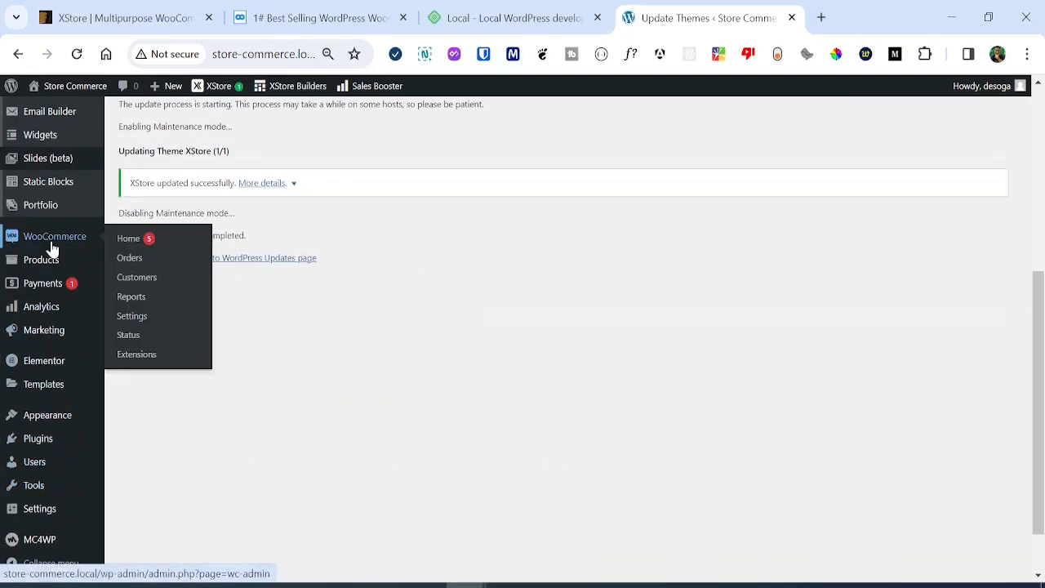
scroll(47, 281, "up", 3)
left_click(47, 281)
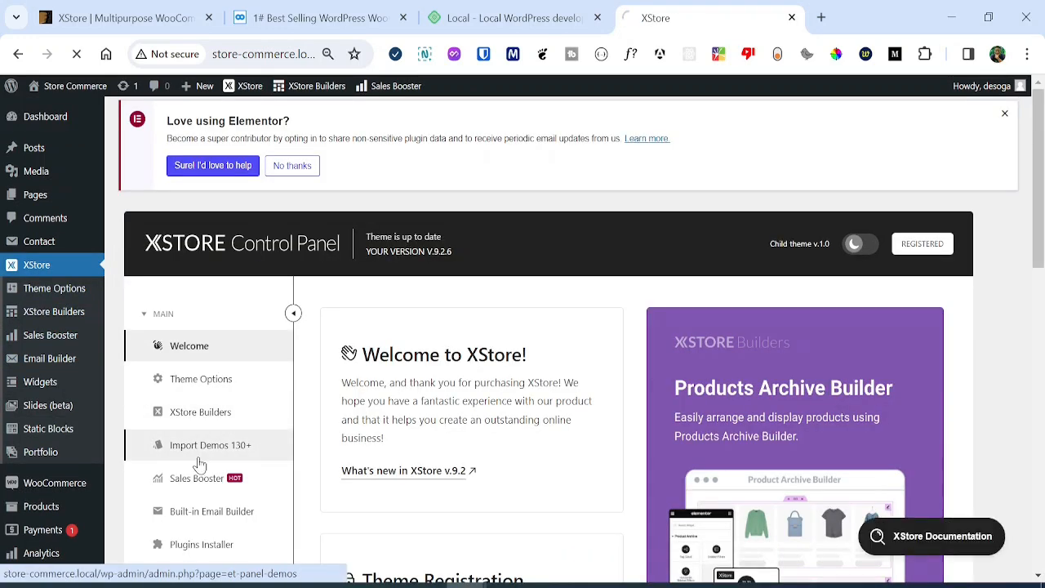
Start the Web Agency demo import from Import Demos, skipping the content reset step.
left_click(197, 462)
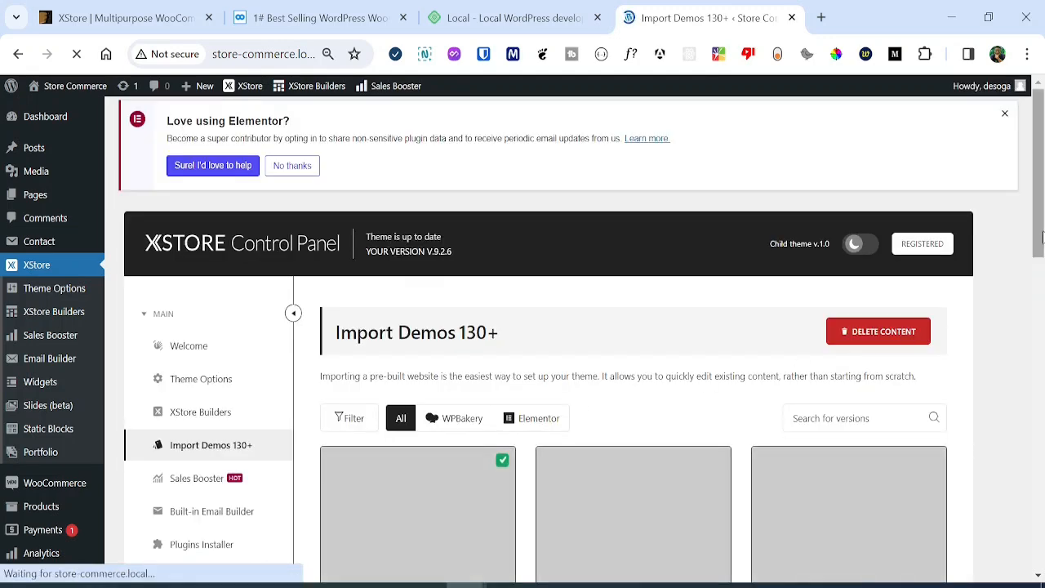
left_click_drag(1041, 237, 1037, 391)
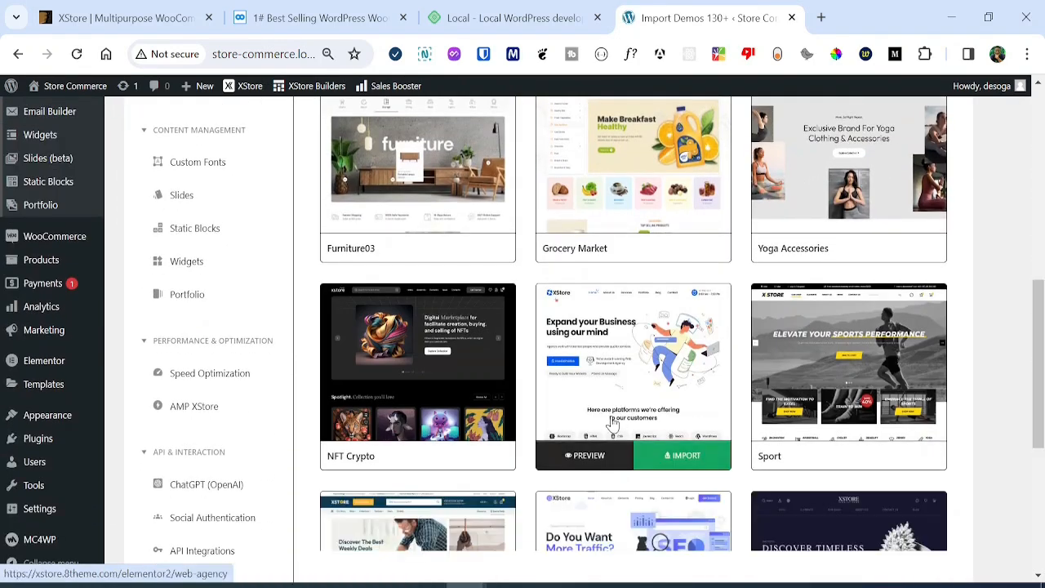
left_click(663, 455)
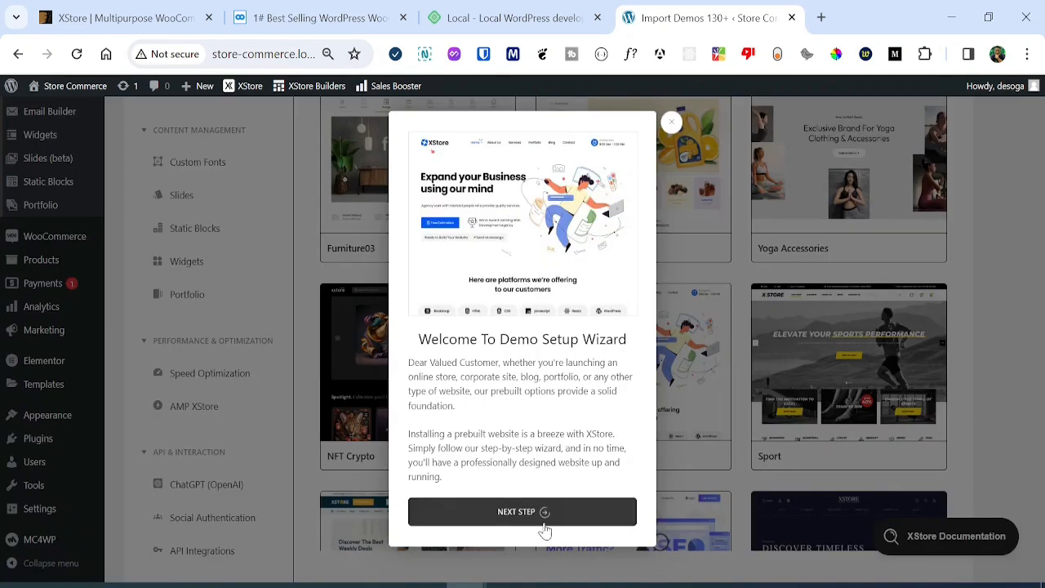
left_click(543, 521)
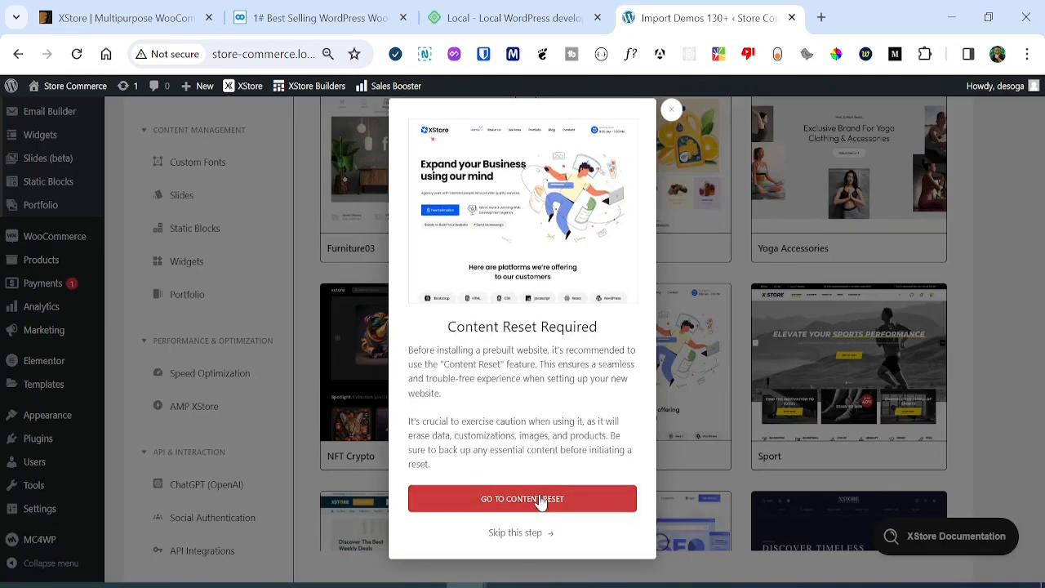
left_click(530, 534)
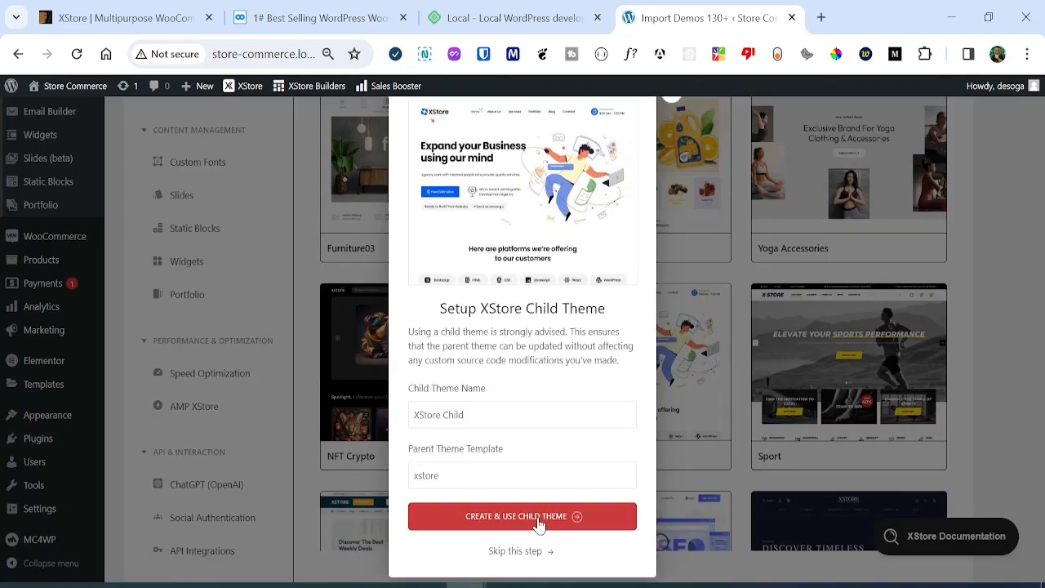
Use the XStore Child theme, install the demo content, and preview the new website.
left_click(572, 514)
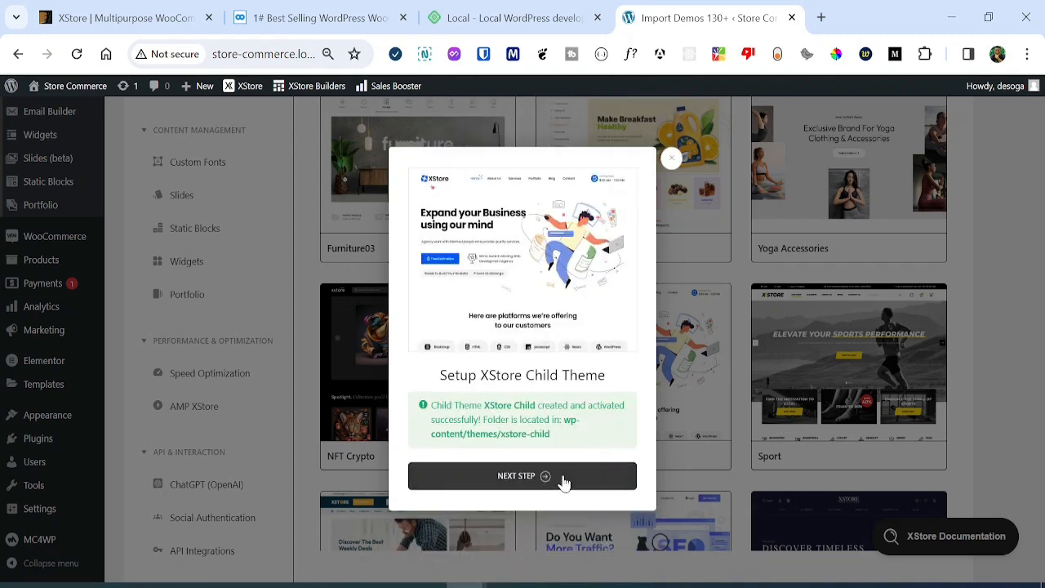
left_click(562, 482)
left_click(551, 501)
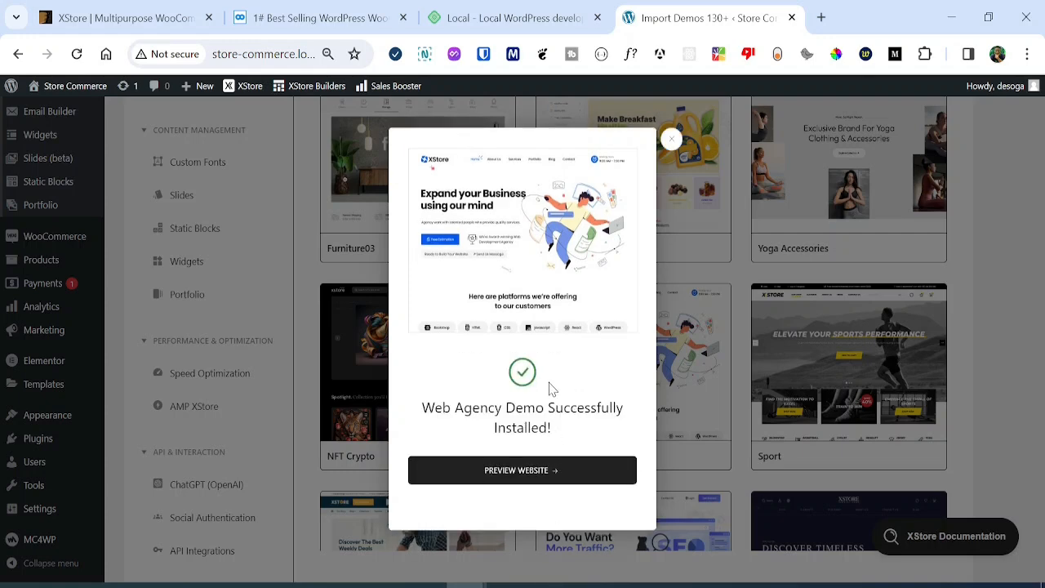
left_click(517, 474)
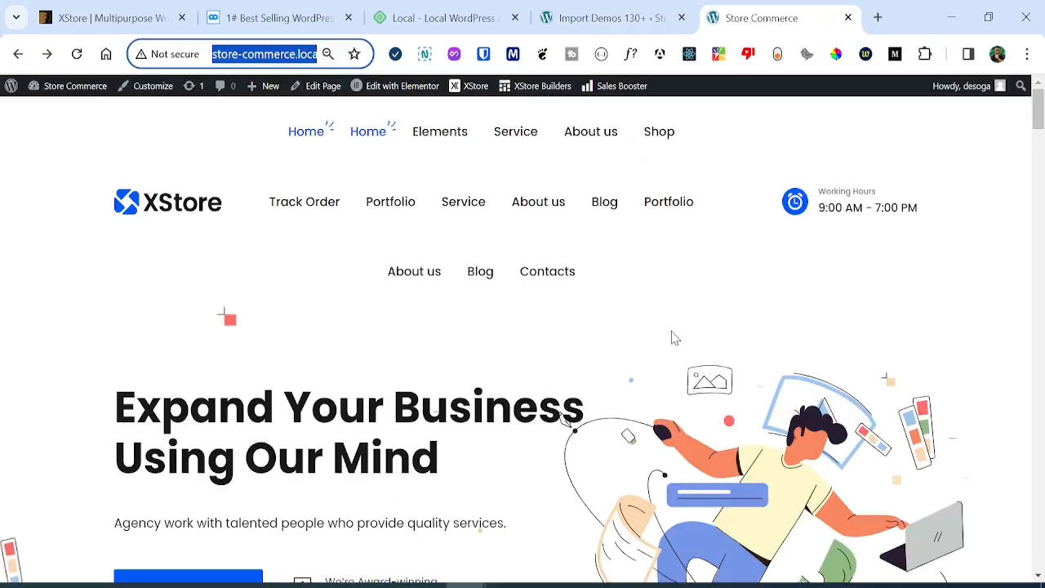
Scroll the Web Agency home page back to the top and bring up the XStore Builders menu.
left_click_drag(1043, 110, 1038, 426)
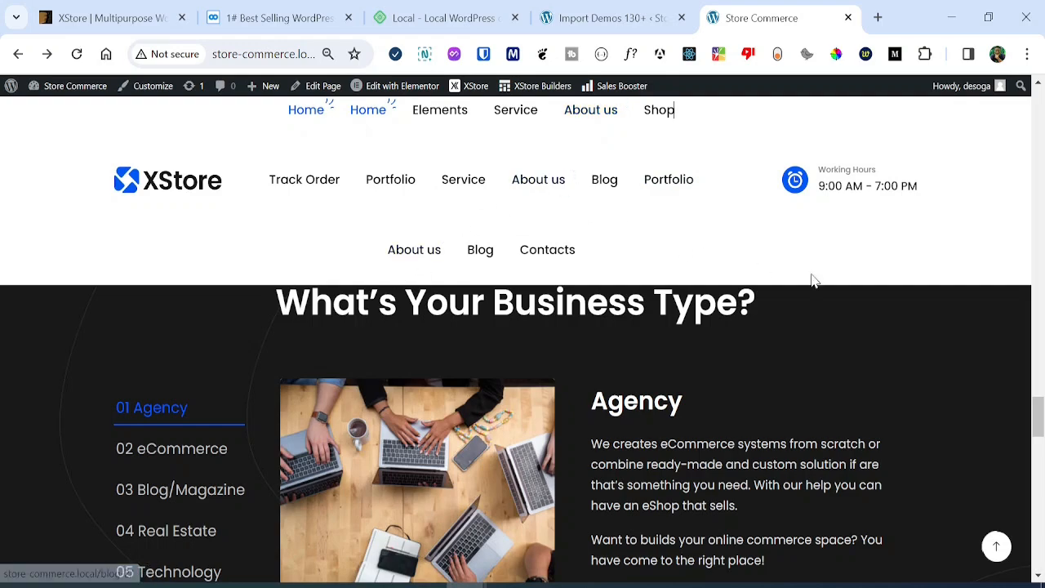
left_click_drag(1036, 418, 1038, 135)
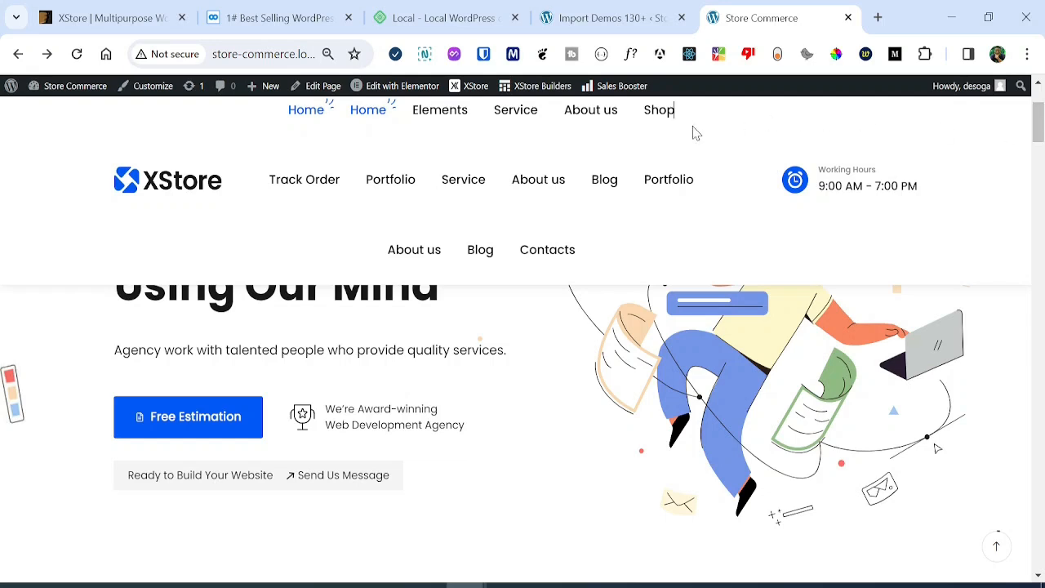
mouse_move(544, 92)
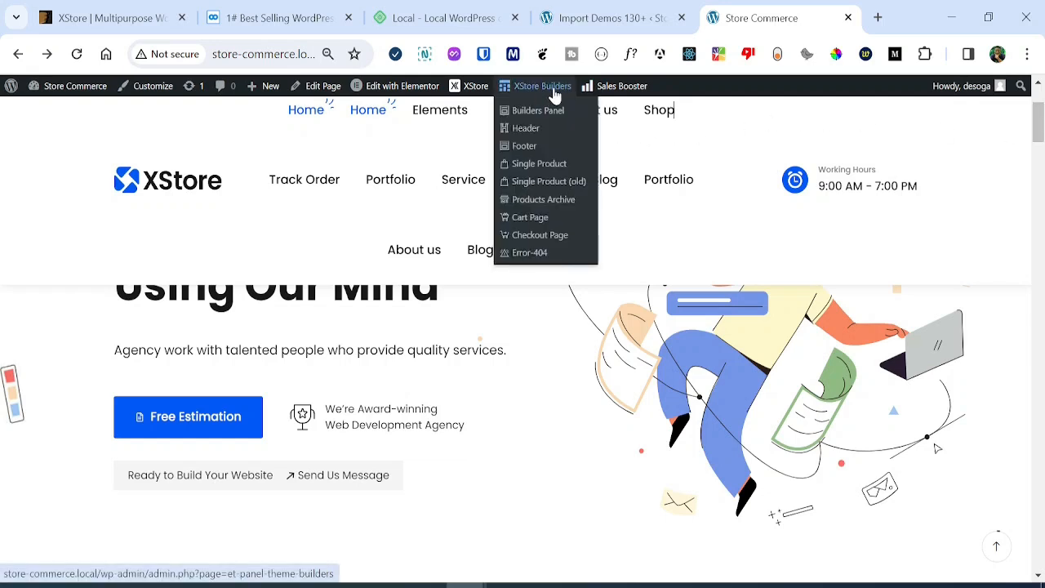
Open the Header builder in the Customizer and go to Menus > Main Menu.
left_click(526, 128)
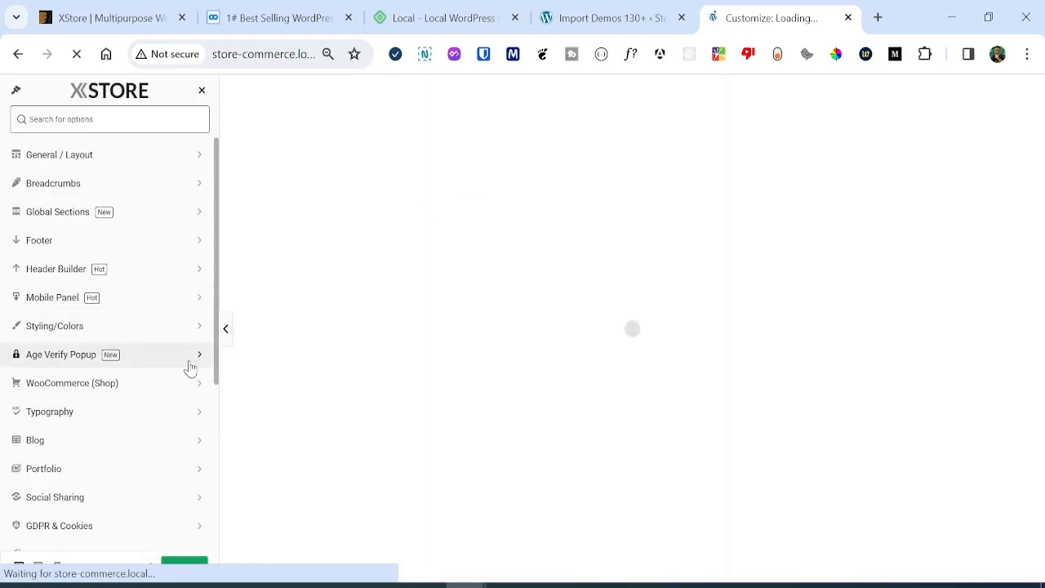
left_click_drag(216, 347, 196, 520)
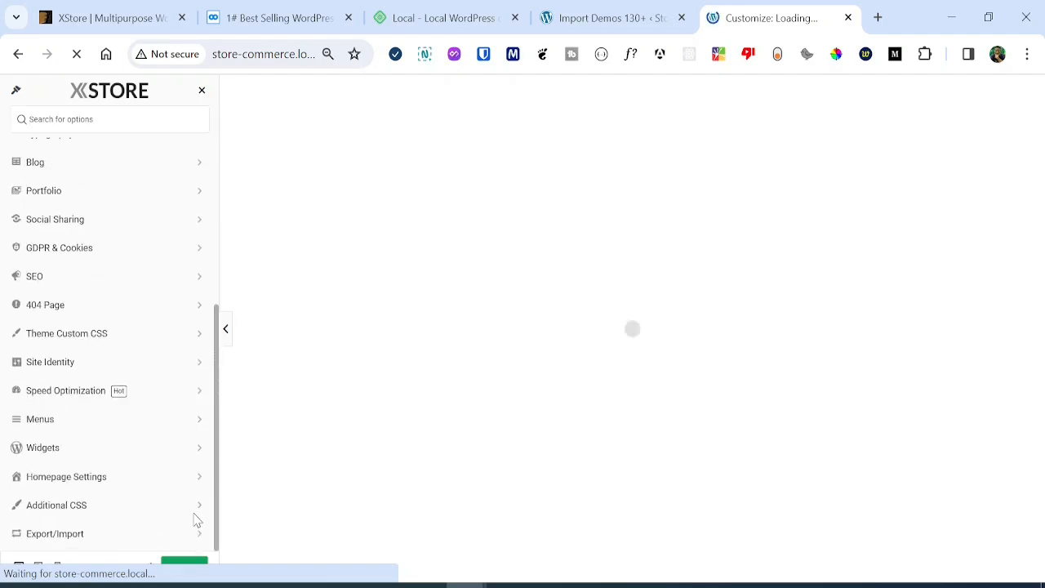
left_click(100, 419)
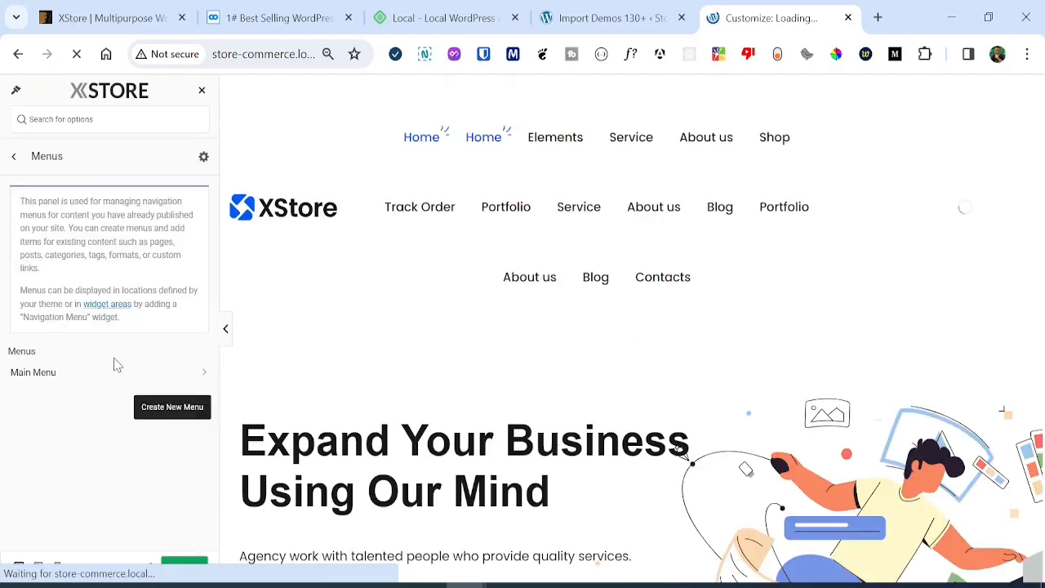
left_click(73, 374)
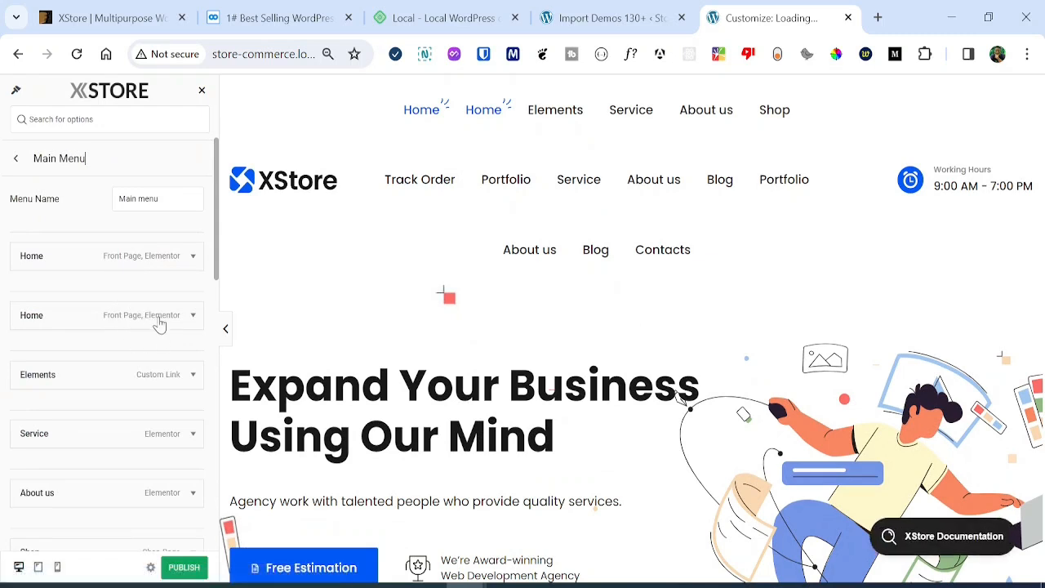
Remove the duplicate Home item from the Main Menu.
left_click(192, 316)
scroll(135, 394, "down", 2)
scroll(133, 392, "up", 2)
scroll(133, 392, "down", 3)
left_click(33, 421)
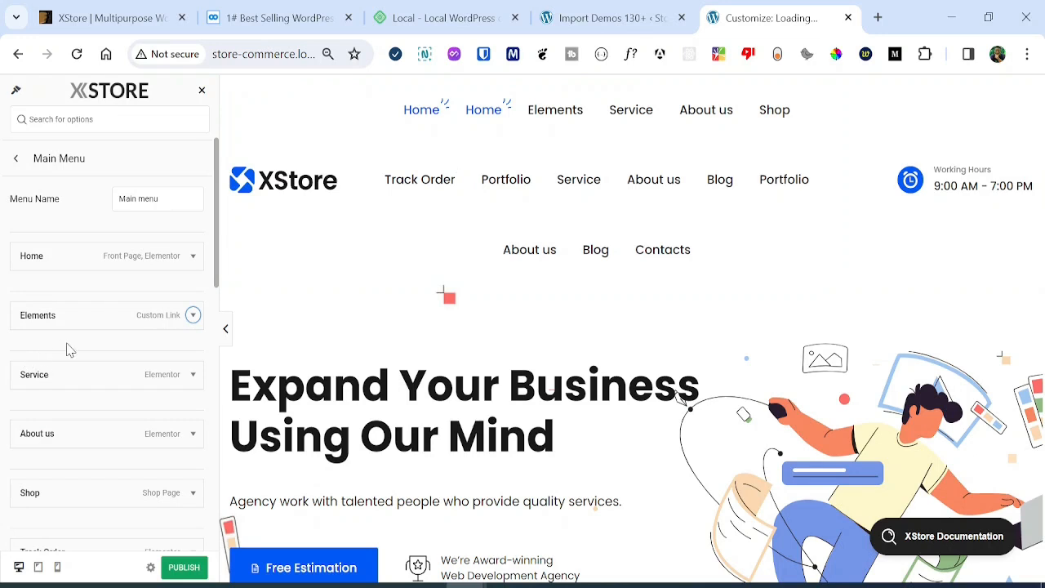
scroll(70, 350, "down", 1)
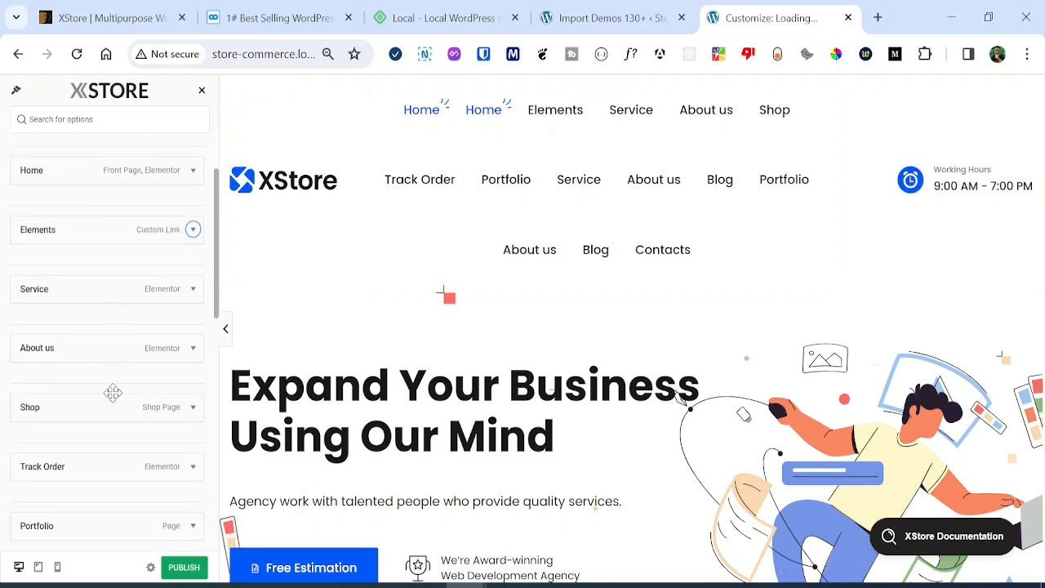
scroll(113, 392, "down", 1)
scroll(113, 392, "down", 1)
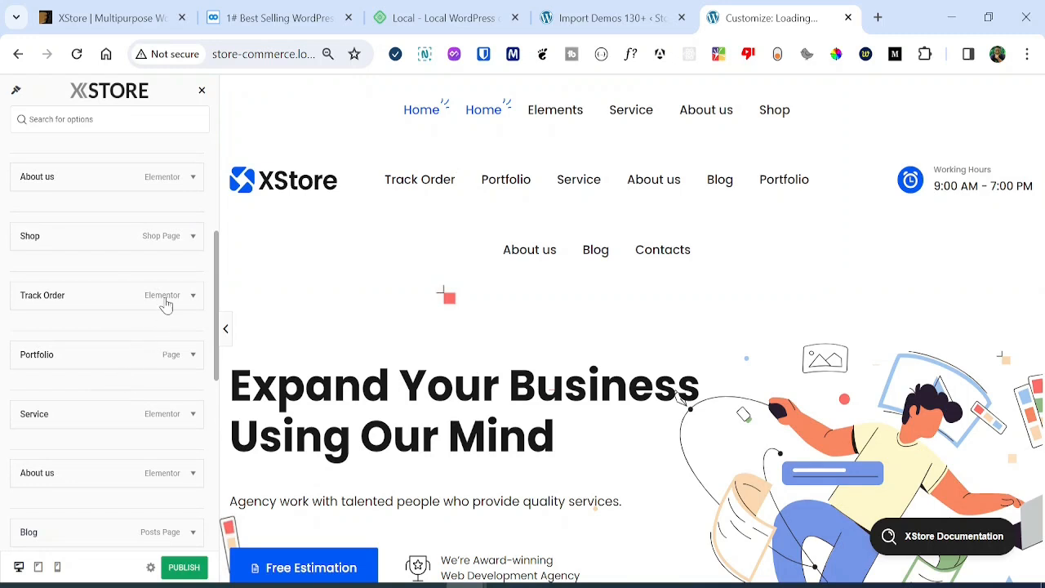
Remove the two extra About us items from the Main Menu.
left_click(118, 467)
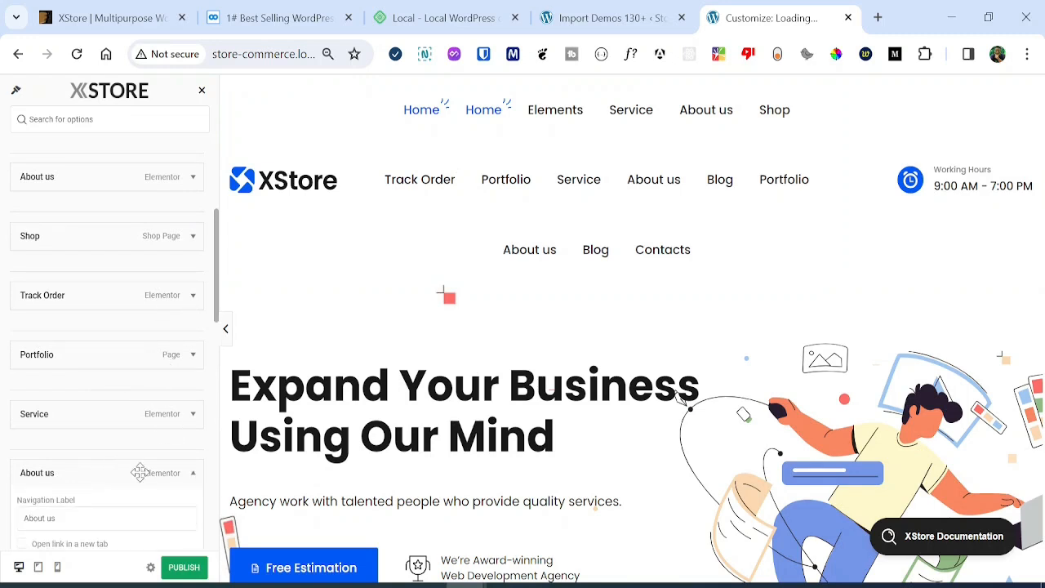
scroll(99, 461, "down", 5)
left_click(33, 407)
scroll(128, 403, "up", 1)
scroll(136, 415, "down", 2)
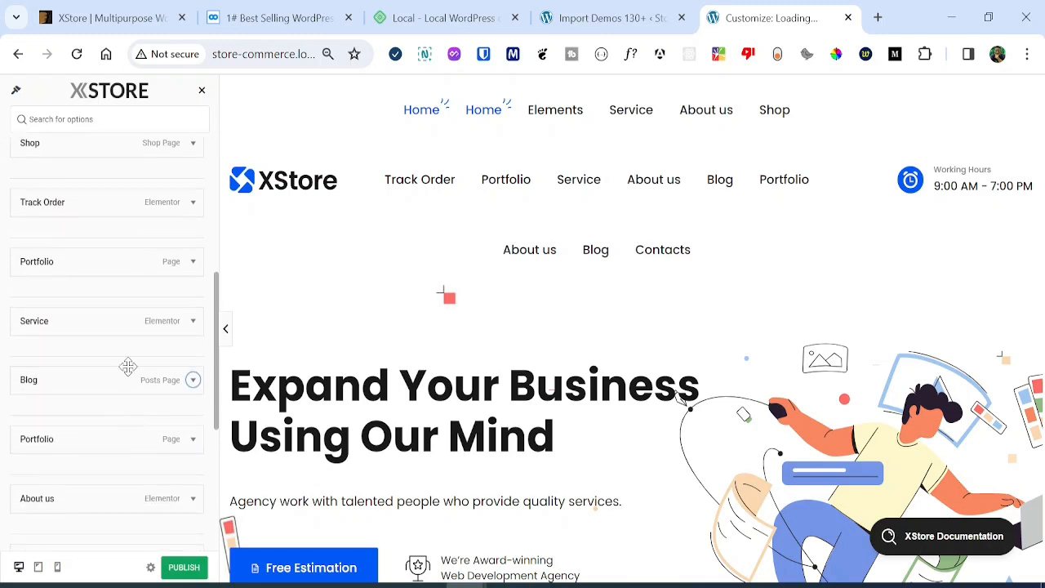
scroll(128, 367, "down", 2)
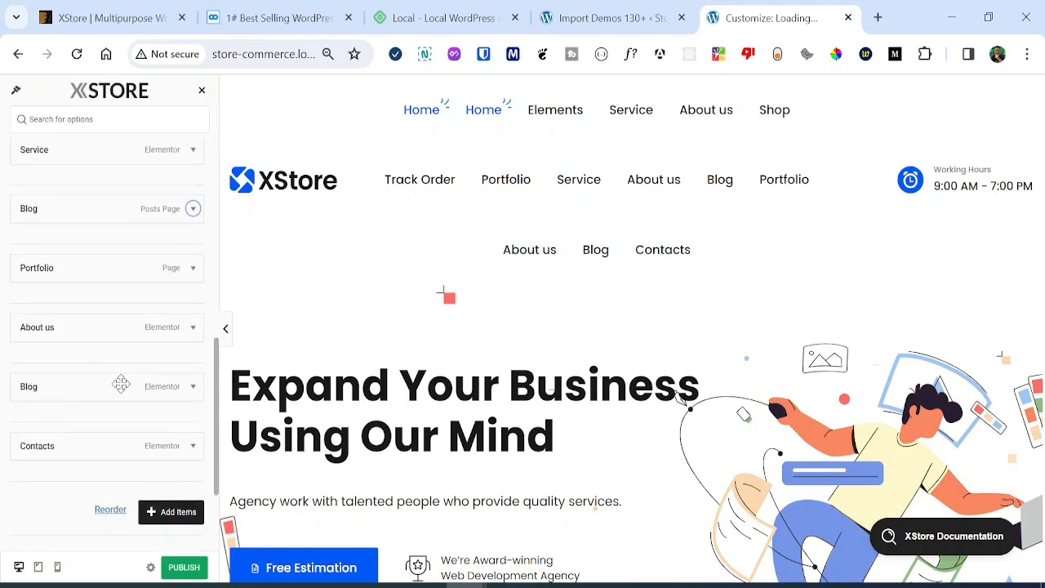
left_click(122, 332)
scroll(90, 506, "down", 3)
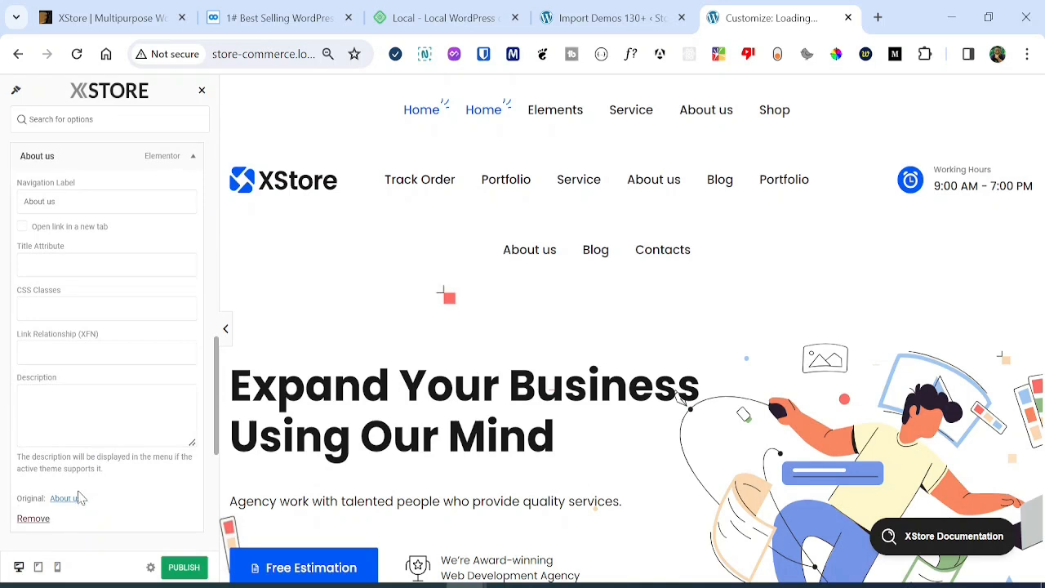
left_click(34, 516)
Remove the Contacts item and the posts-page Blog item from the Main Menu.
left_click(80, 302)
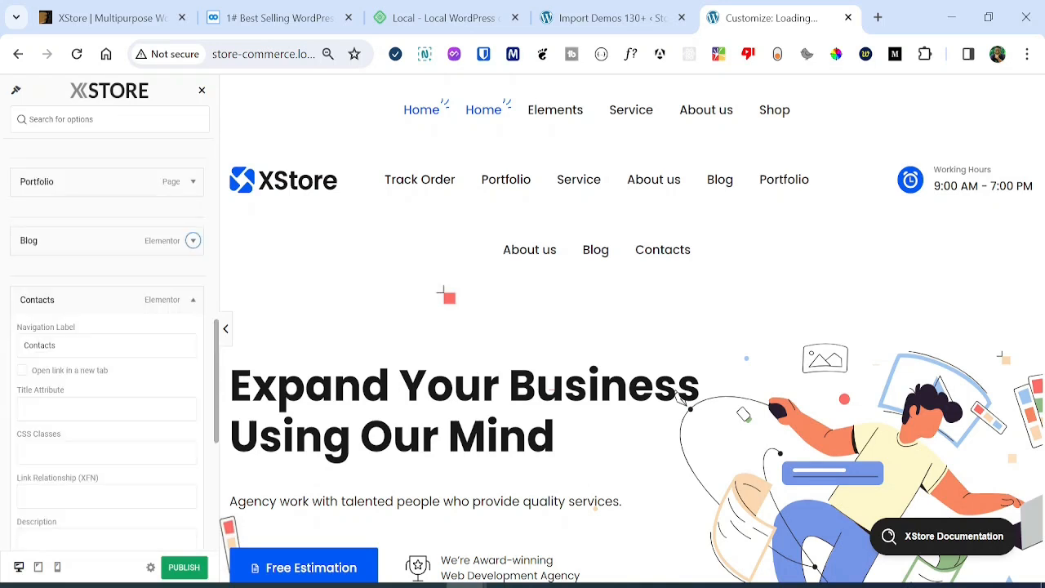
scroll(72, 469, "down", 3)
left_click(33, 345)
left_click(43, 469)
scroll(65, 457, "down", 3)
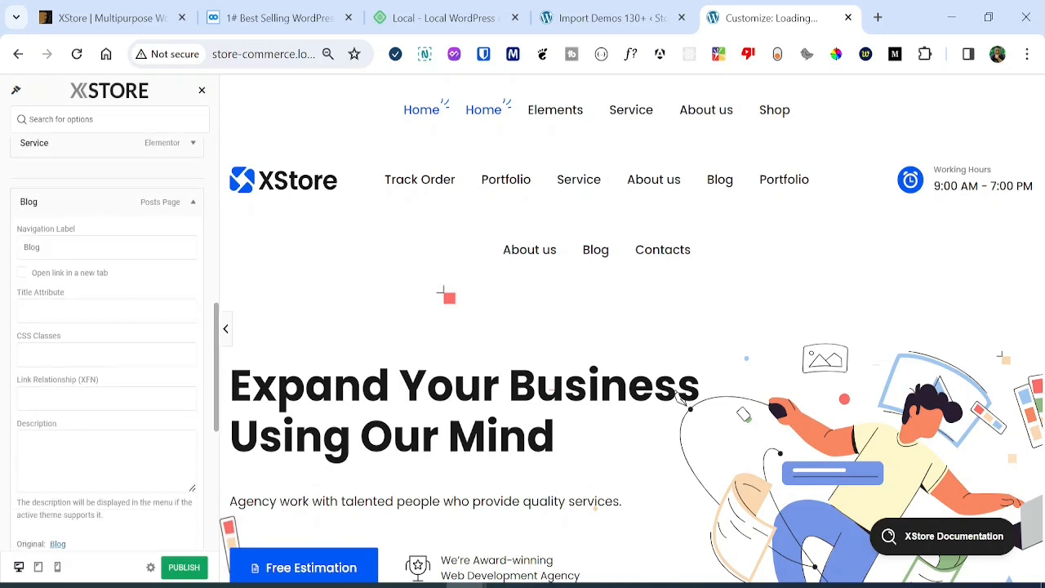
left_click(34, 478)
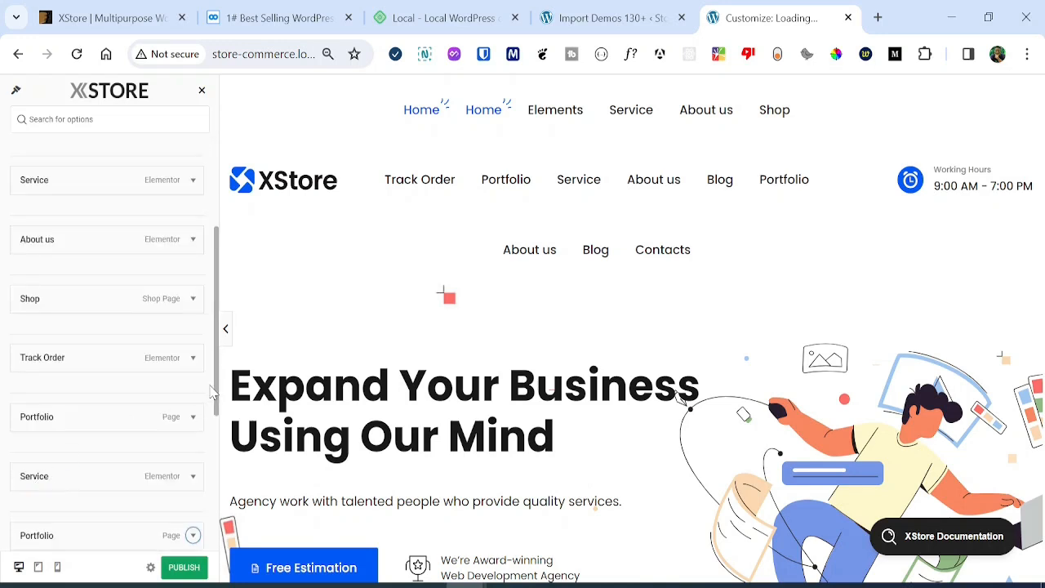
Remove the Track Order and Elements items from the Main Menu.
left_click(84, 397)
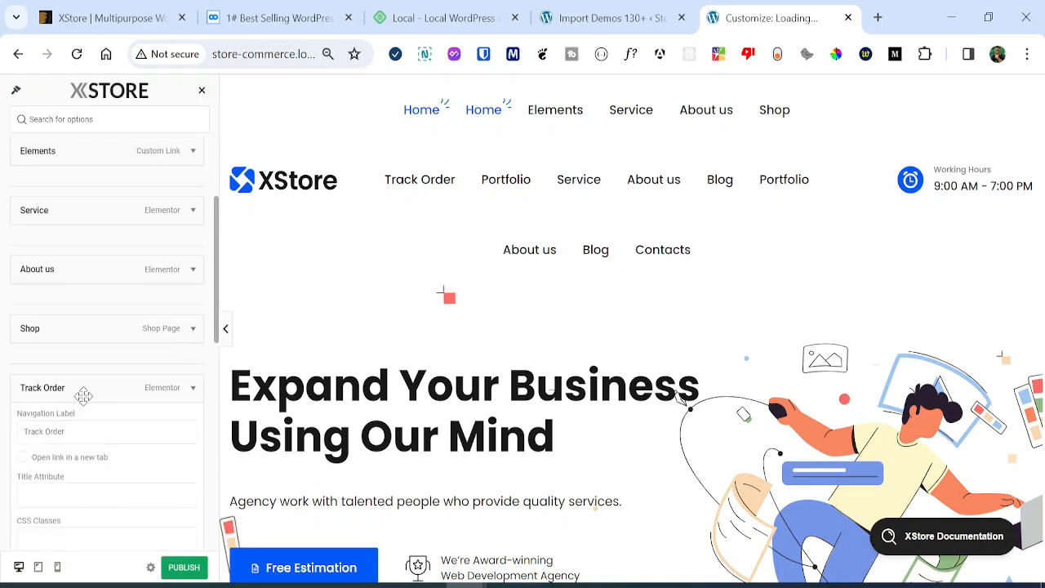
scroll(63, 478, "up", 1)
scroll(63, 479, "down", 1)
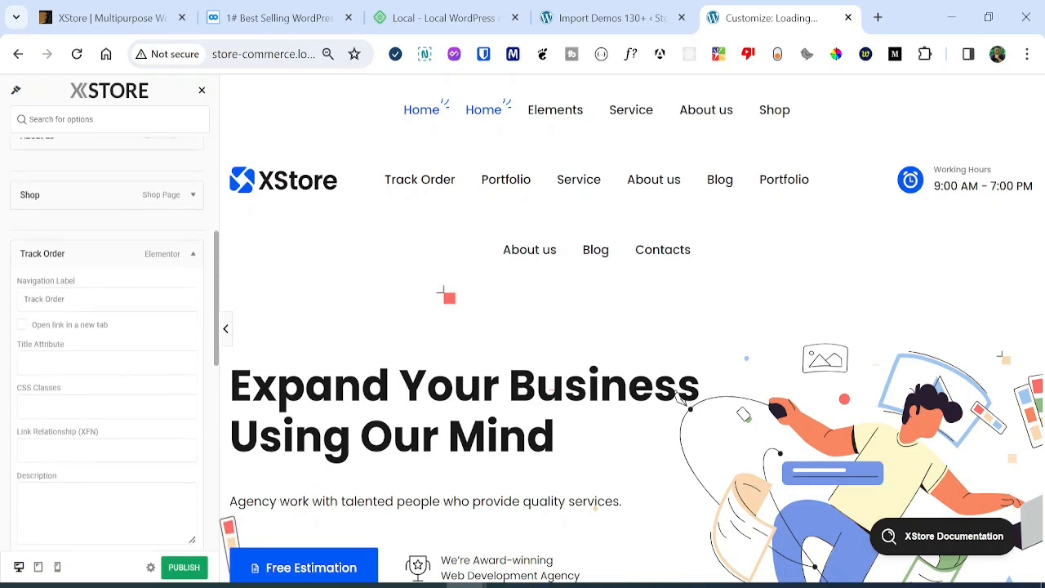
scroll(41, 421, "down", 2)
left_click(34, 410)
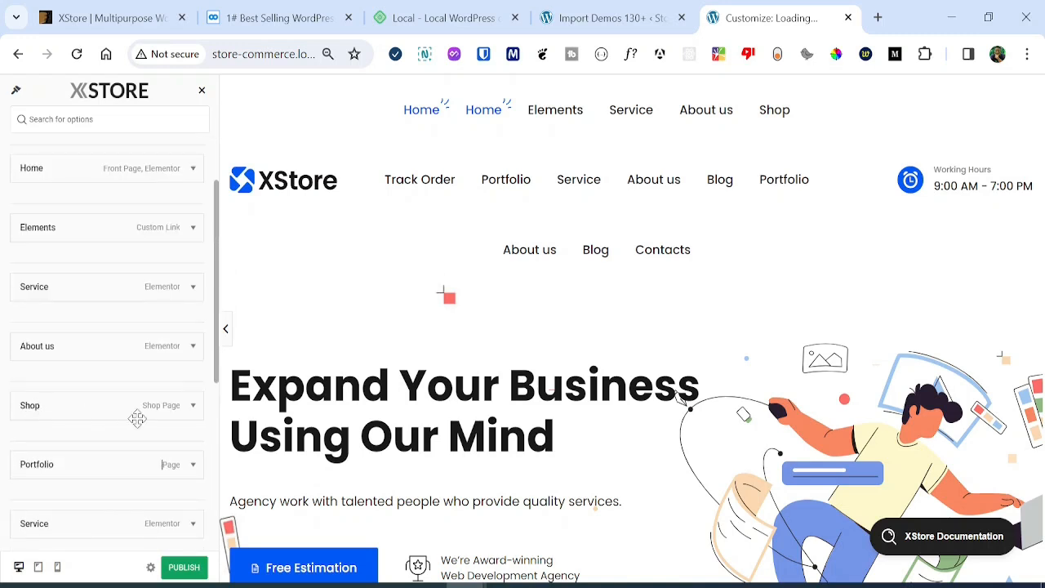
left_click(89, 233)
scroll(40, 351, "down", 3)
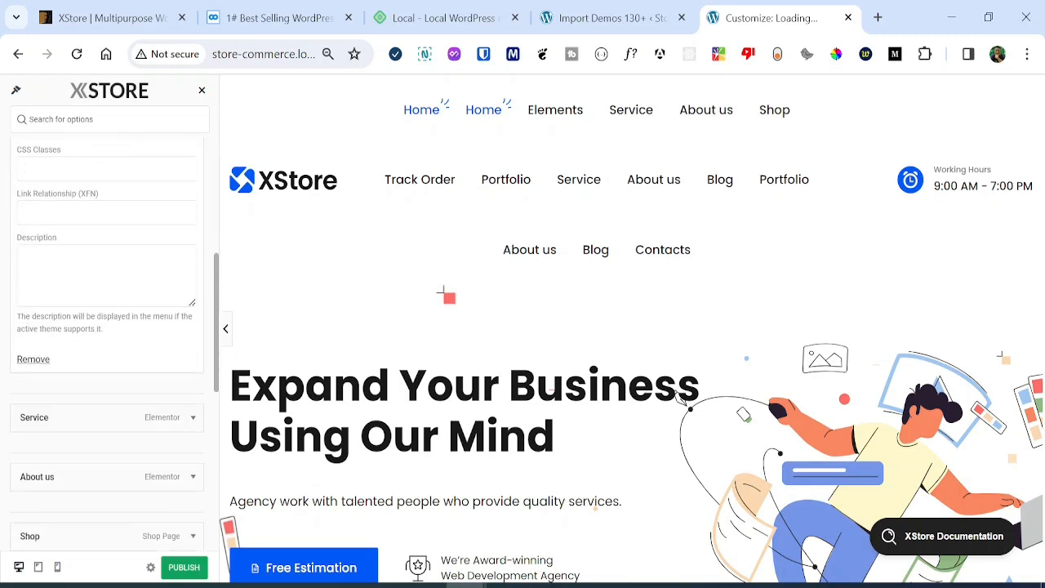
left_click(34, 361)
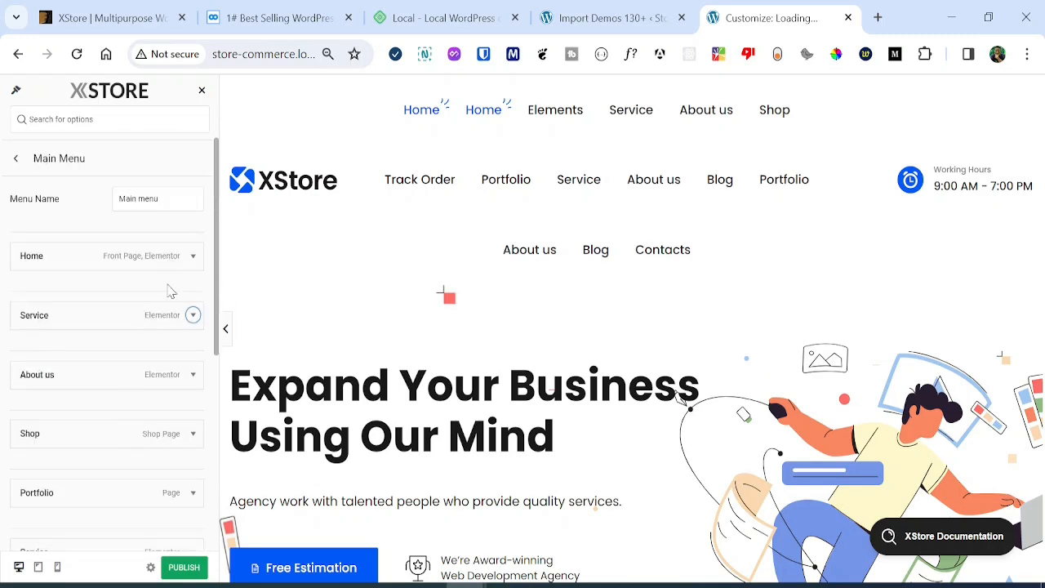
Expand the Service and upper Portfolio menu items to inspect them.
scroll(171, 267, "down", 3)
left_click(63, 302)
left_click(69, 228)
scroll(65, 172, "down", 1)
scroll(84, 397, "up", 2)
scroll(84, 397, "down", 3)
scroll(84, 397, "up", 1)
left_click_drag(217, 227, 208, 246)
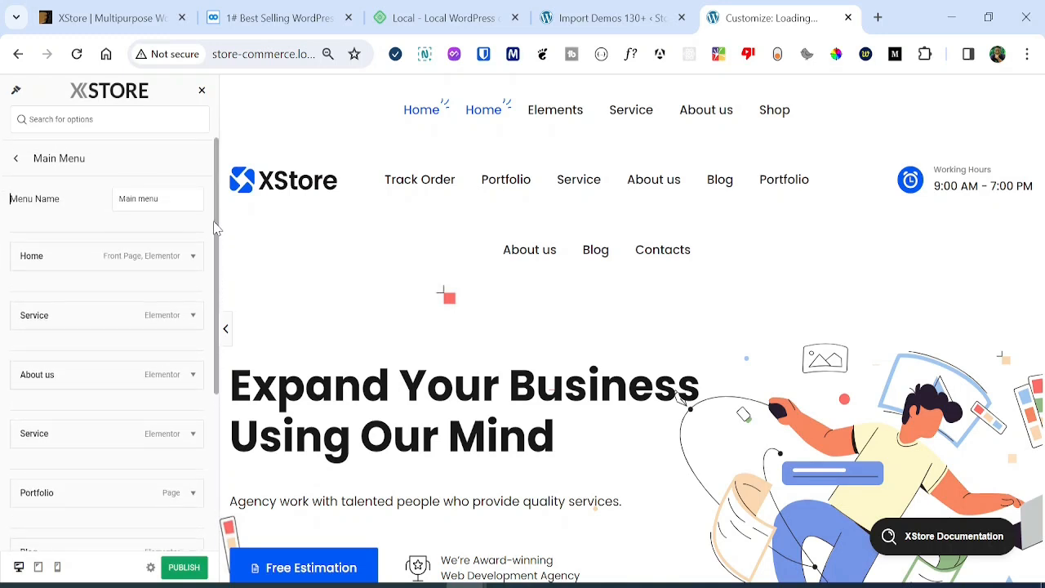
scroll(122, 310, "down", 1)
Remove the duplicate Service item and publish the menu changes.
left_click(77, 366)
scroll(77, 373, "down", 3)
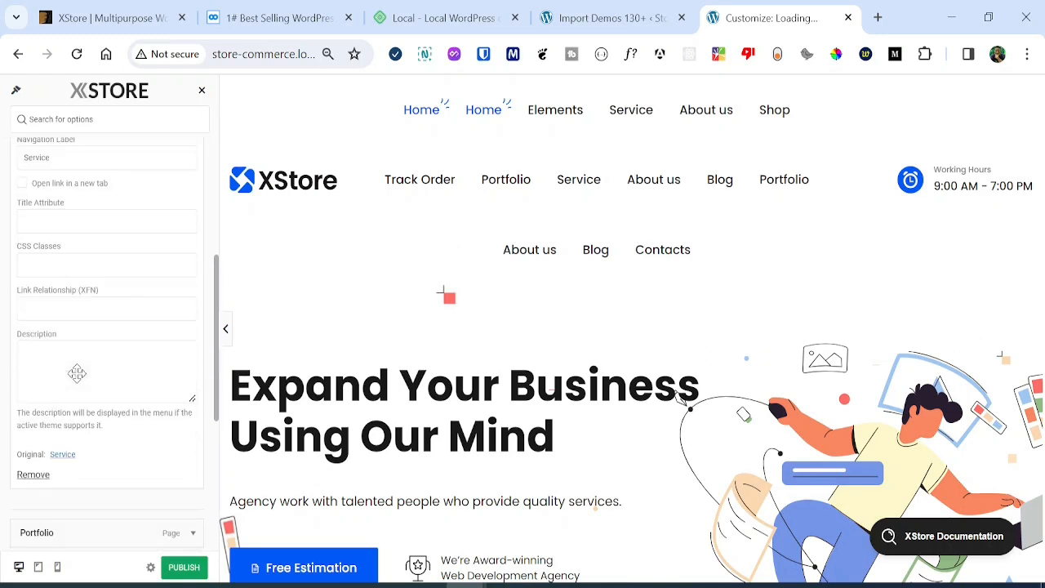
scroll(77, 373, "down", 2)
left_click(45, 368)
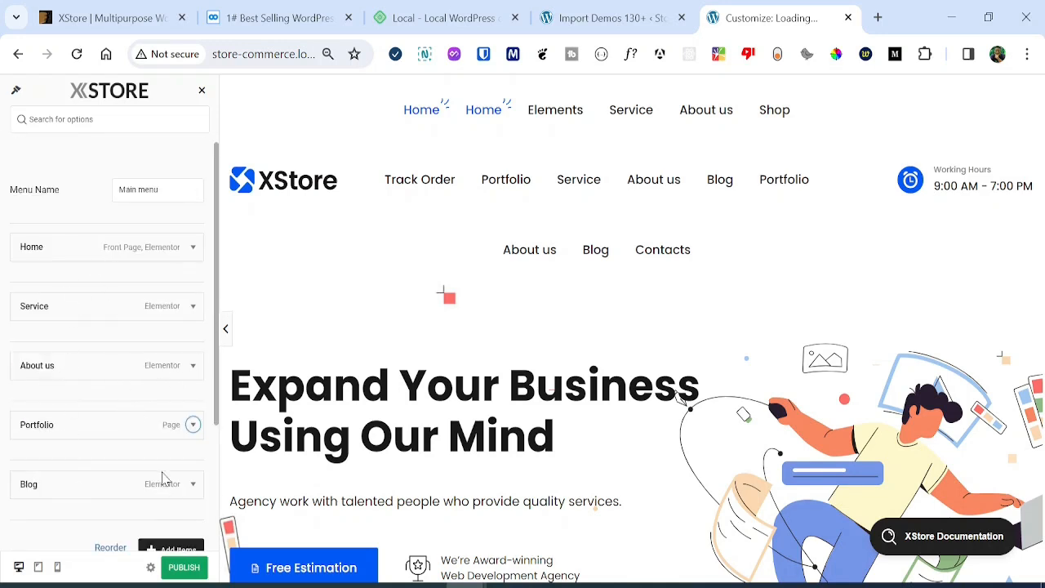
left_click(184, 568)
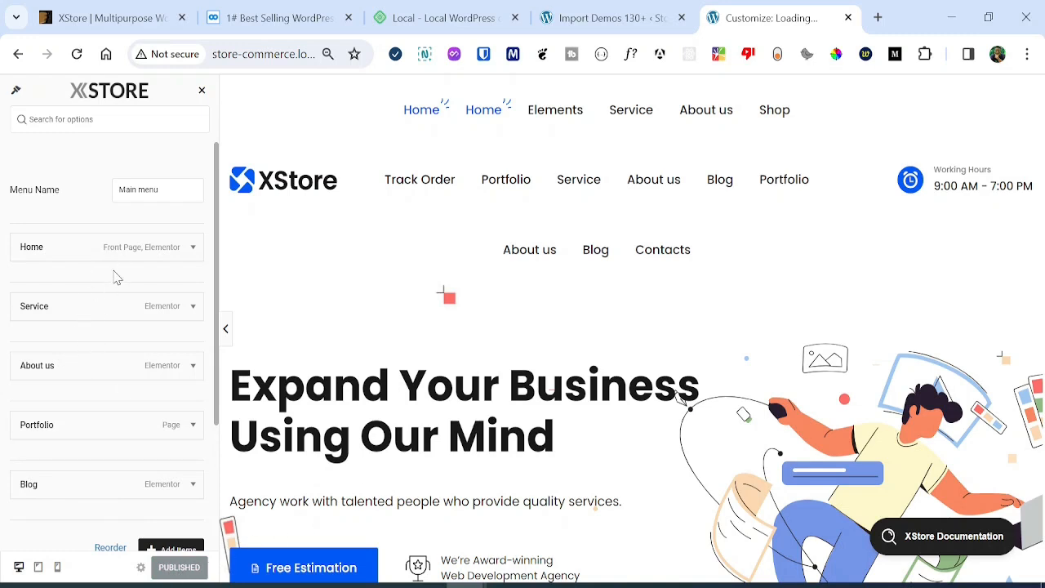
Load the local store site in a new browser tab from the clipboard history.
left_click(878, 17)
key("super+v")
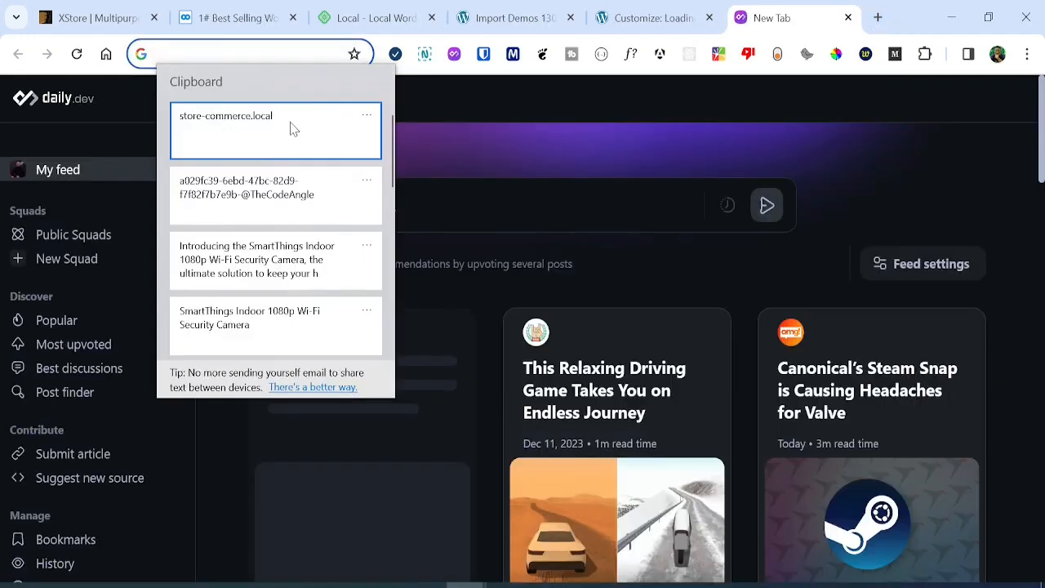
left_click(291, 131)
key("Return")
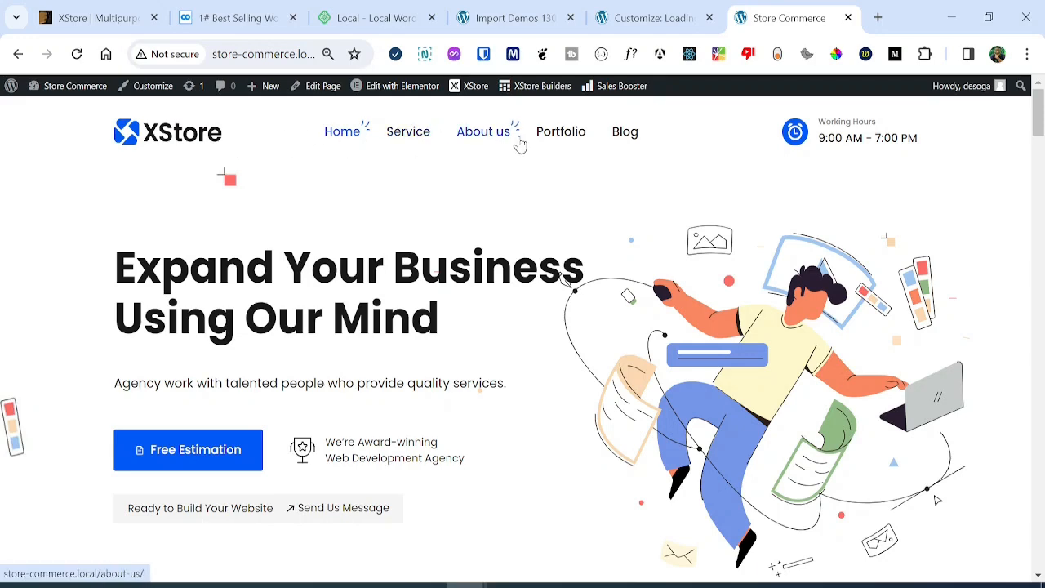
Open the Service page from the site's main navigation.
mouse_move(1043, 123)
left_mouse_down()
mouse_move(1043, 486)
mouse_move(1038, 111)
left_mouse_up()
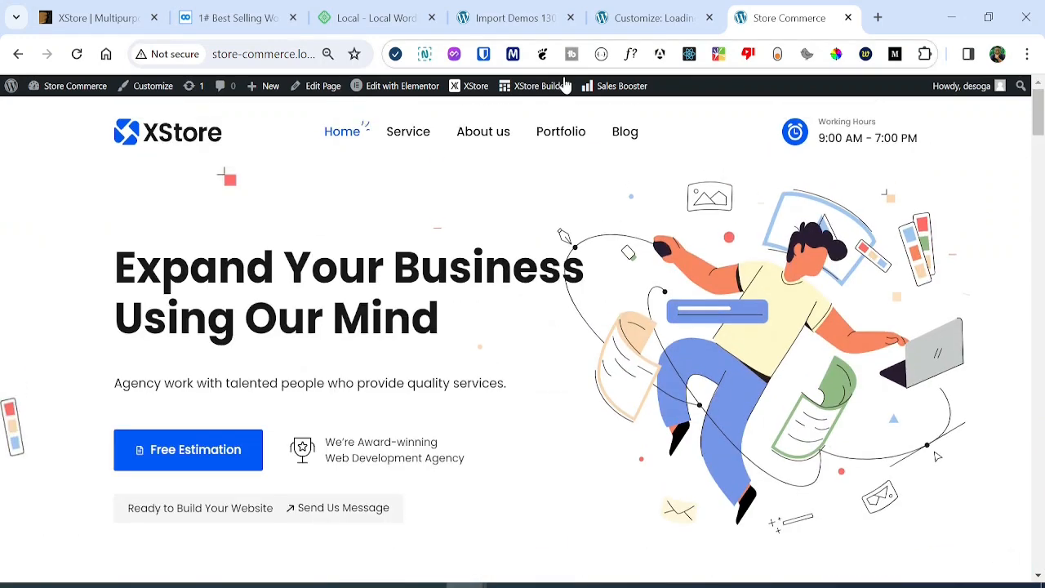
left_click(418, 135)
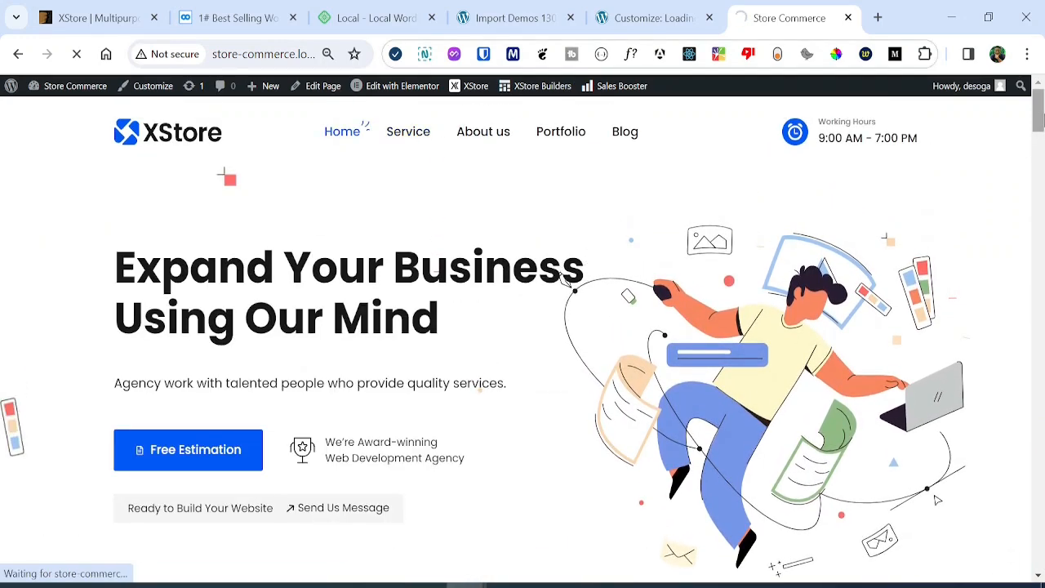
left_click_drag(1038, 114, 985, 123)
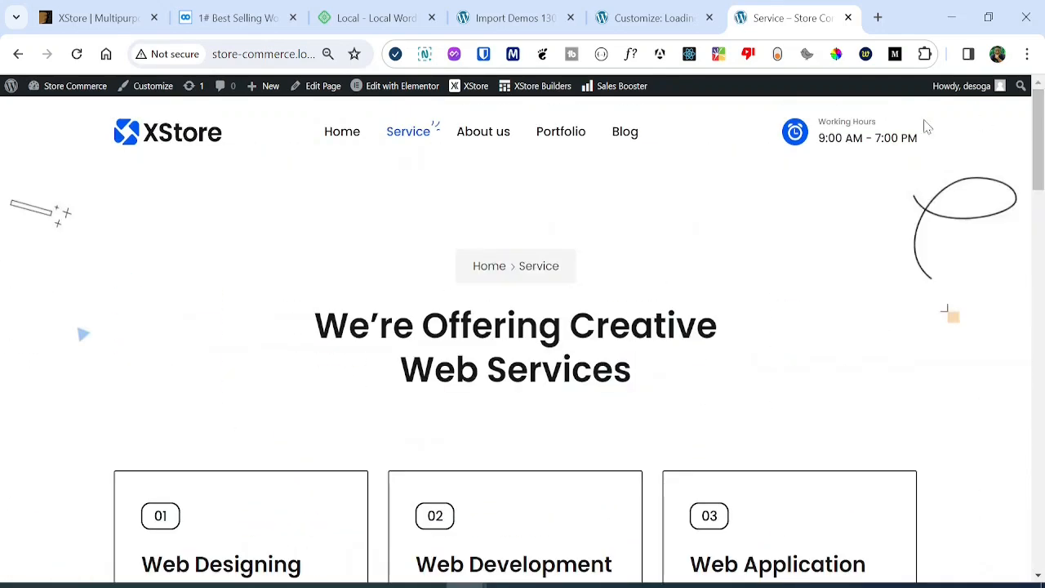
Go to the Portfolio page and filter it to show only WEB projects.
left_click(558, 144)
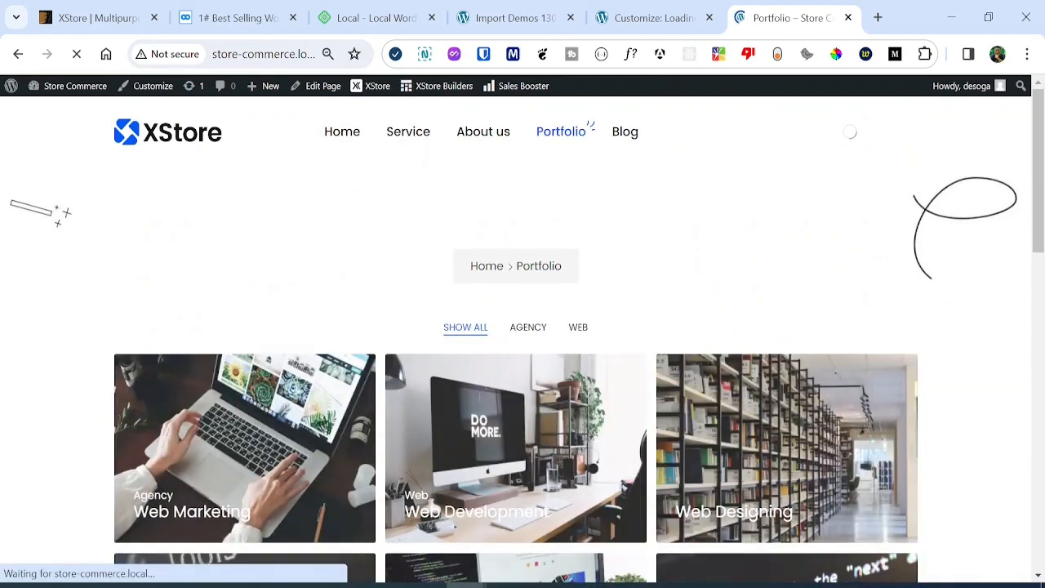
left_click_drag(1040, 216, 1042, 304)
scroll(251, 425, "down", 3)
scroll(251, 424, "up", 5)
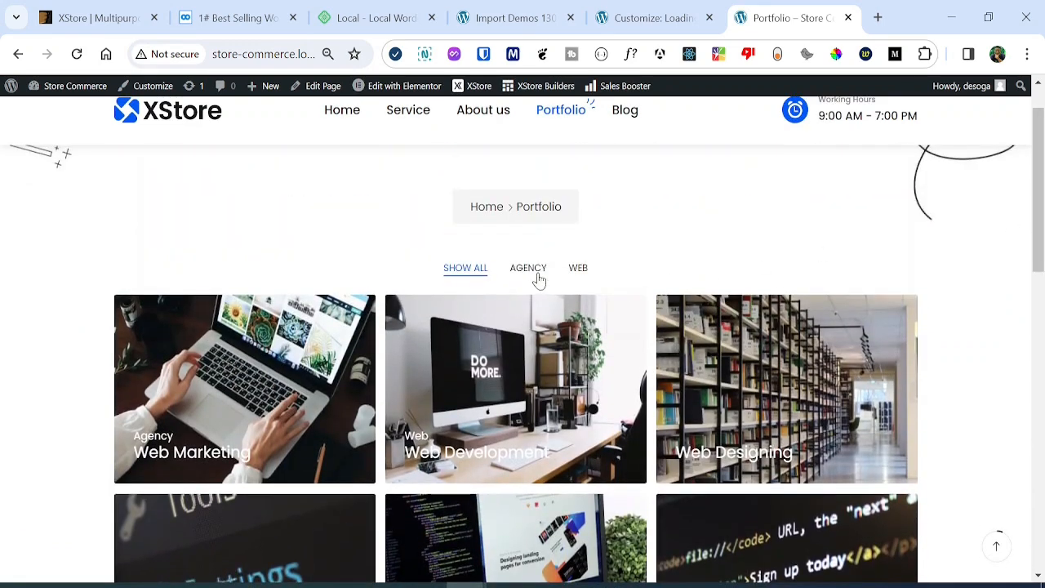
left_click(579, 270)
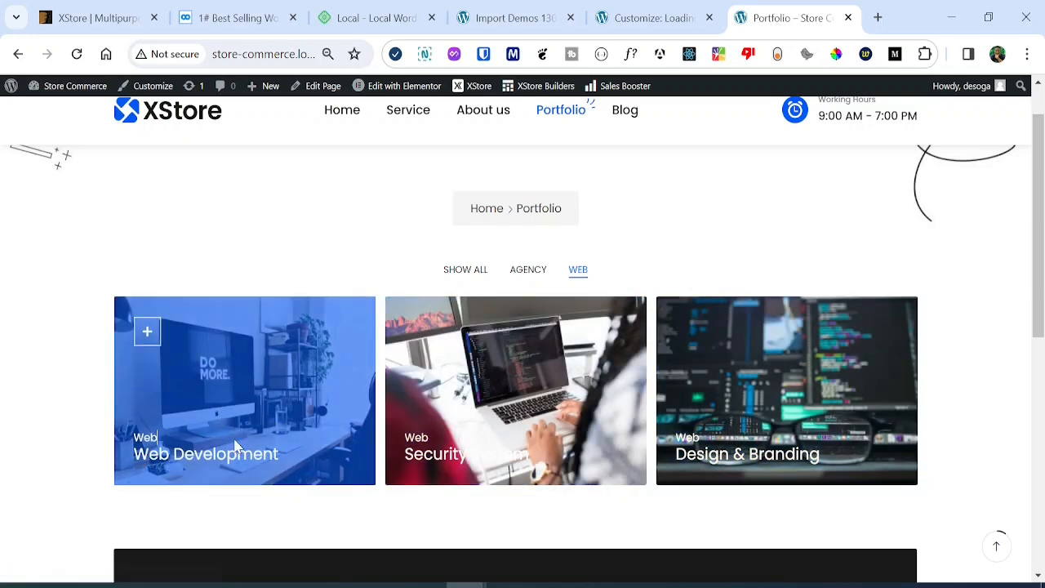
Preview the Web Development image enlarged, then open the Web Development project page.
left_click(147, 332)
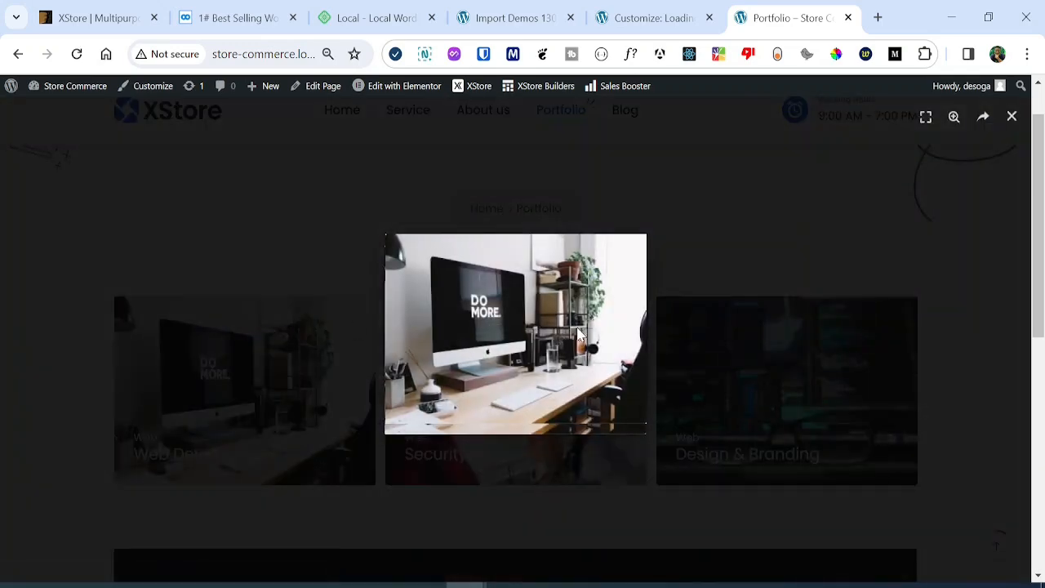
left_click(852, 325)
left_click(290, 432)
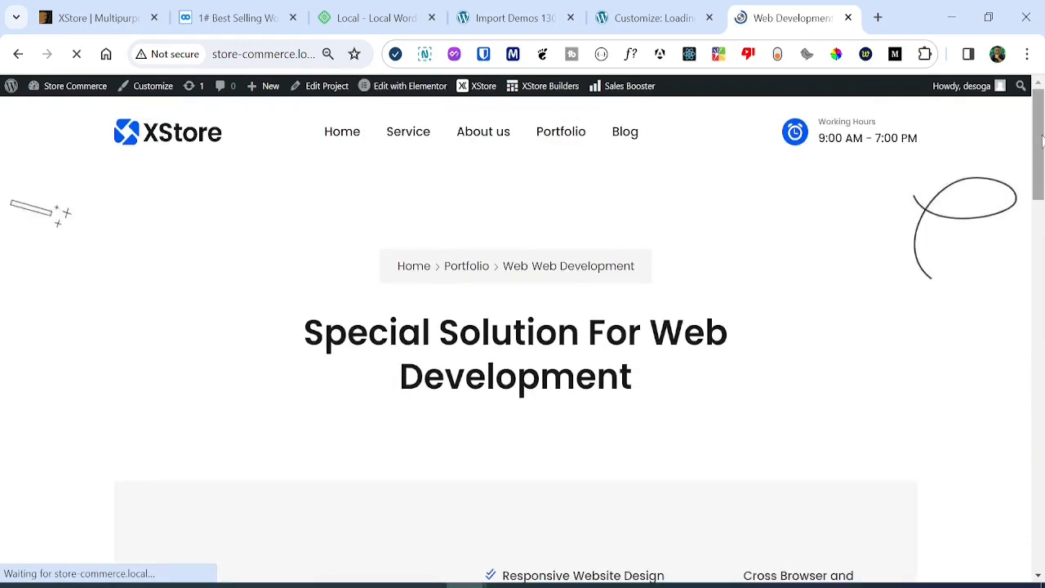
mouse_move(1043, 141)
left_mouse_down()
mouse_move(1043, 485)
mouse_move(1041, 145)
left_mouse_up()
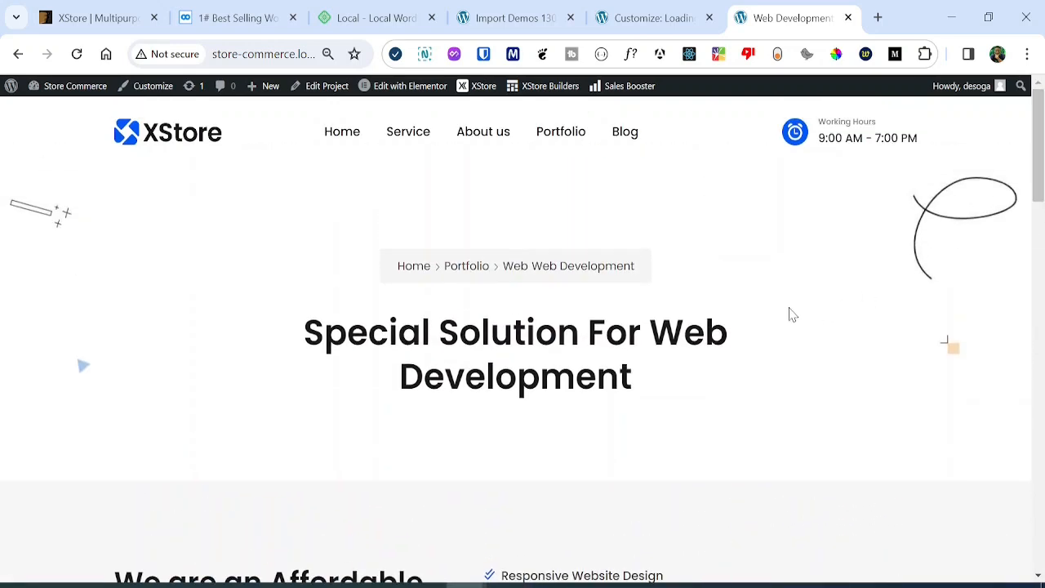
Open the Blog page and scroll through its grid of dated post cards and back up.
left_click(636, 138)
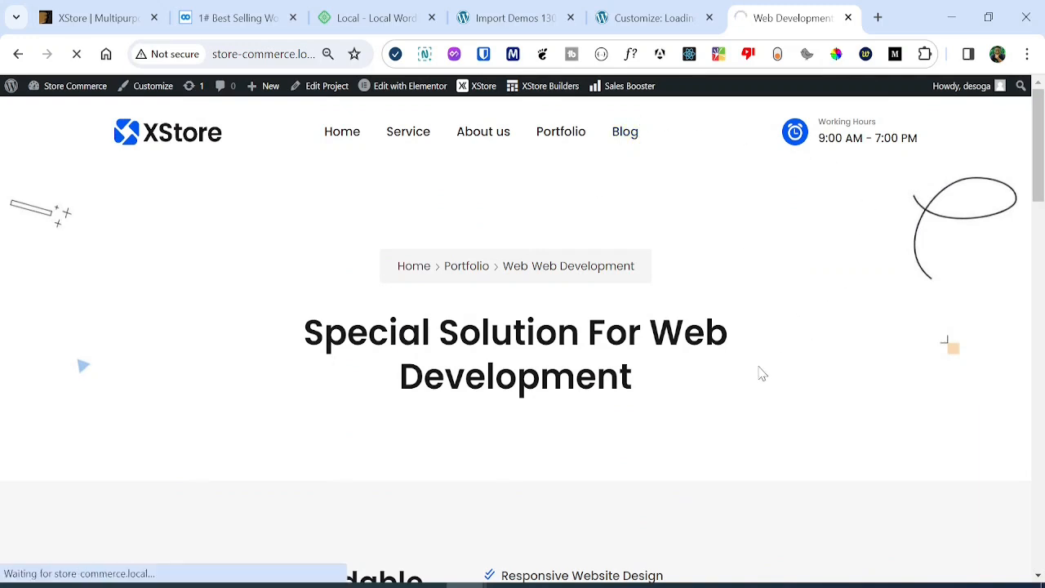
mouse_move(1042, 145)
left_mouse_down()
mouse_move(1040, 417)
mouse_move(1040, 144)
left_mouse_up()
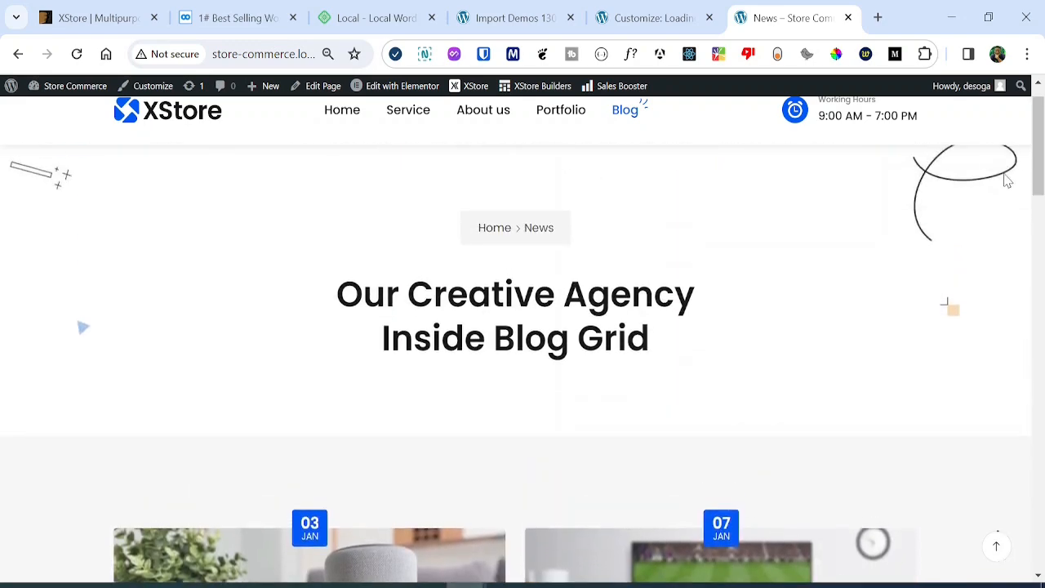
scroll(905, 272, "down", 7)
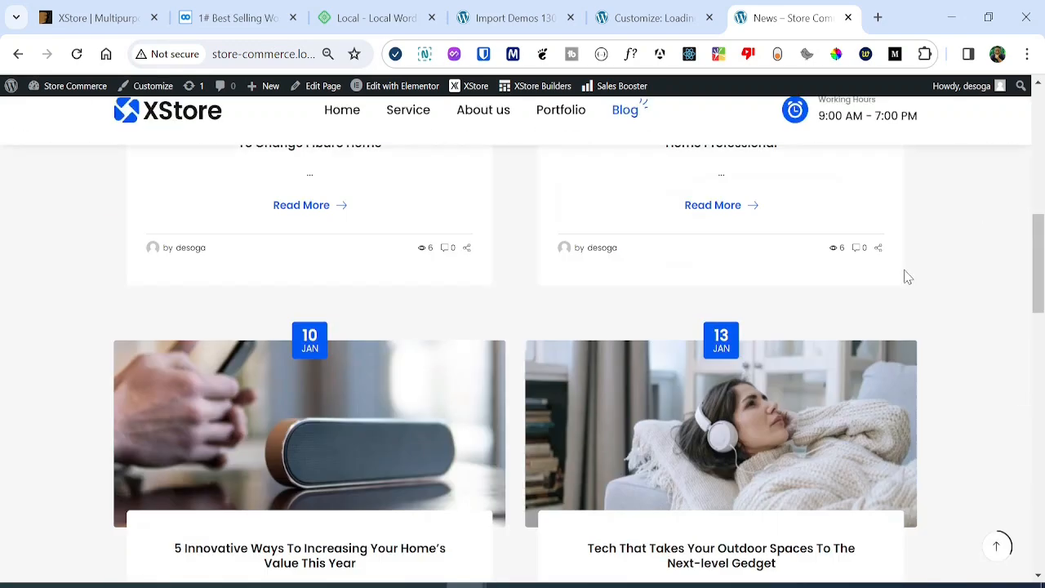
scroll(1013, 264, "up", 7)
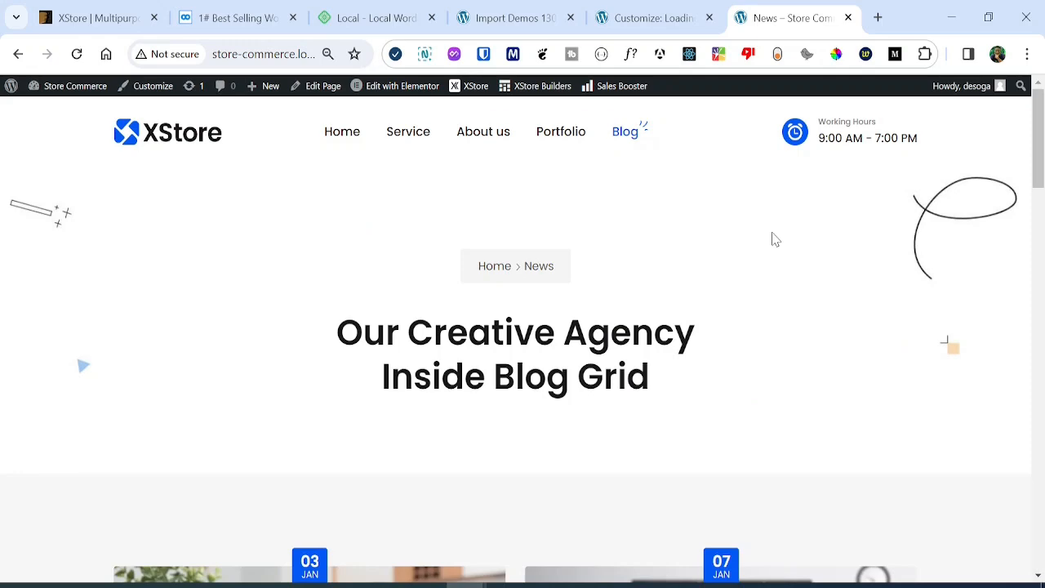
Open the XStore Dashboard from the admin bar and scroll through its Welcome page.
mouse_move(478, 90)
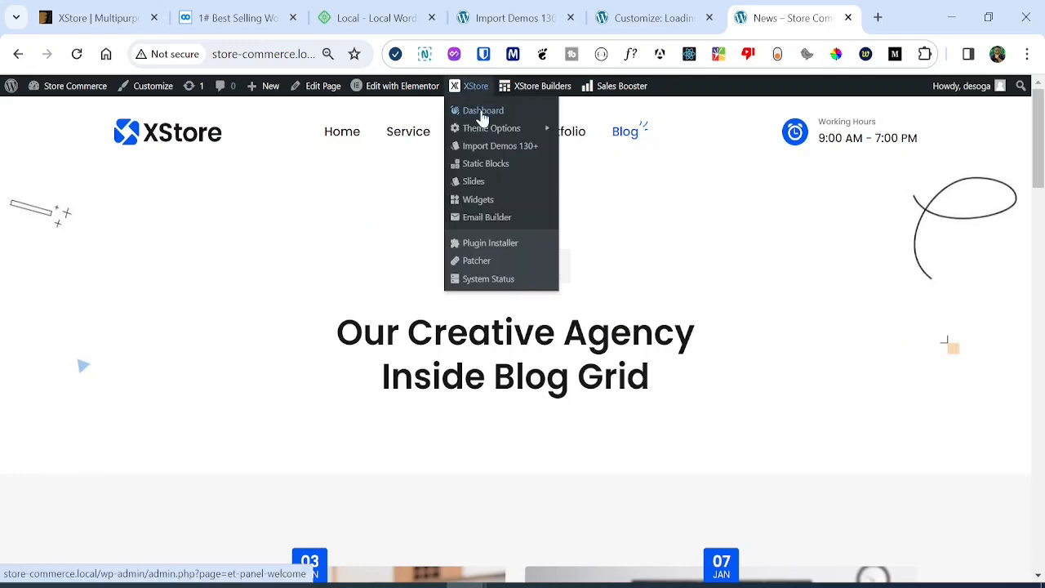
left_click(482, 111)
scroll(326, 426, "down", 2)
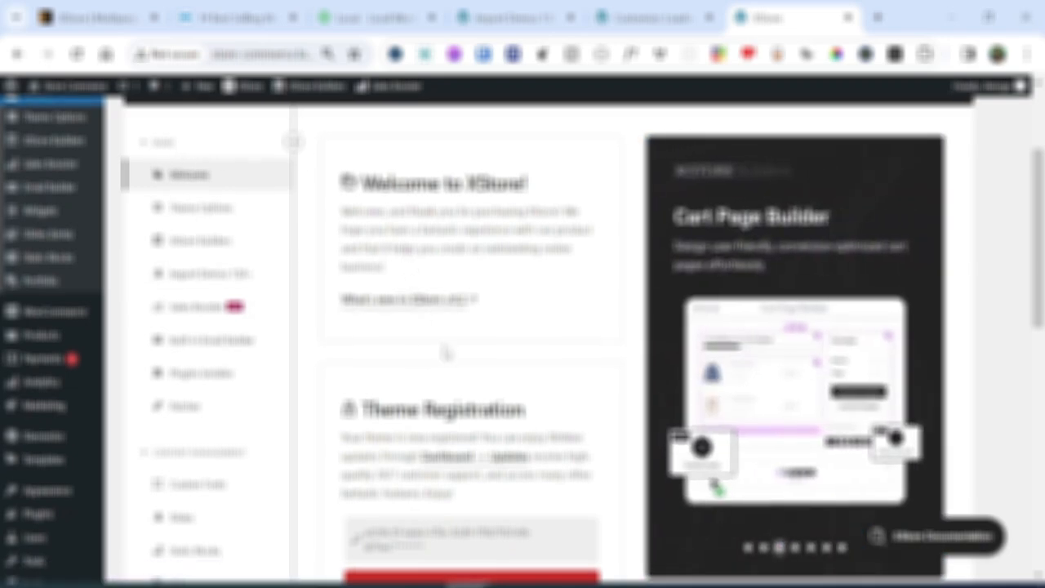
scroll(470, 363, "down", 3)
scroll(459, 317, "up", 3)
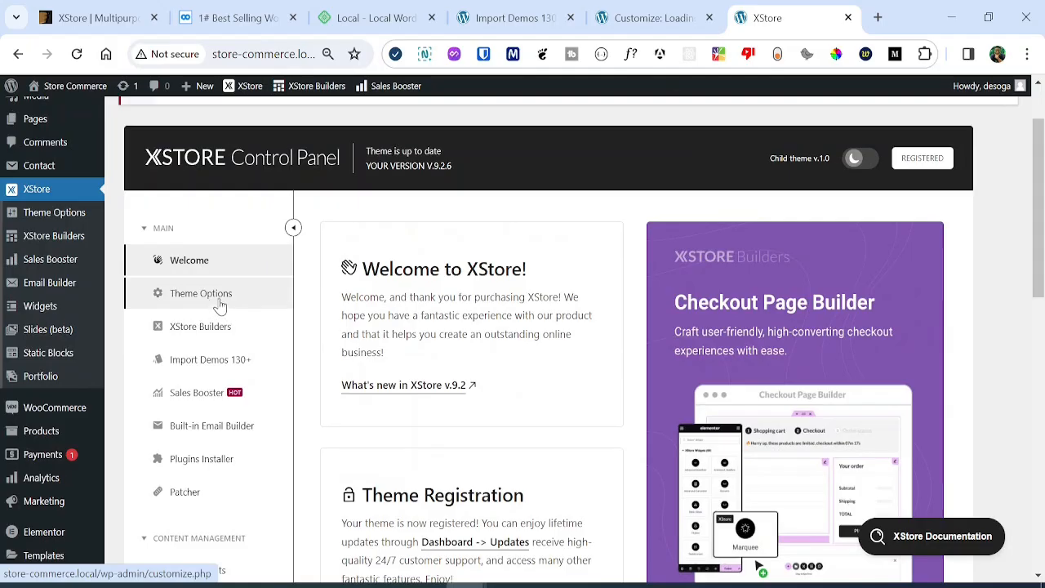
left_click(219, 305)
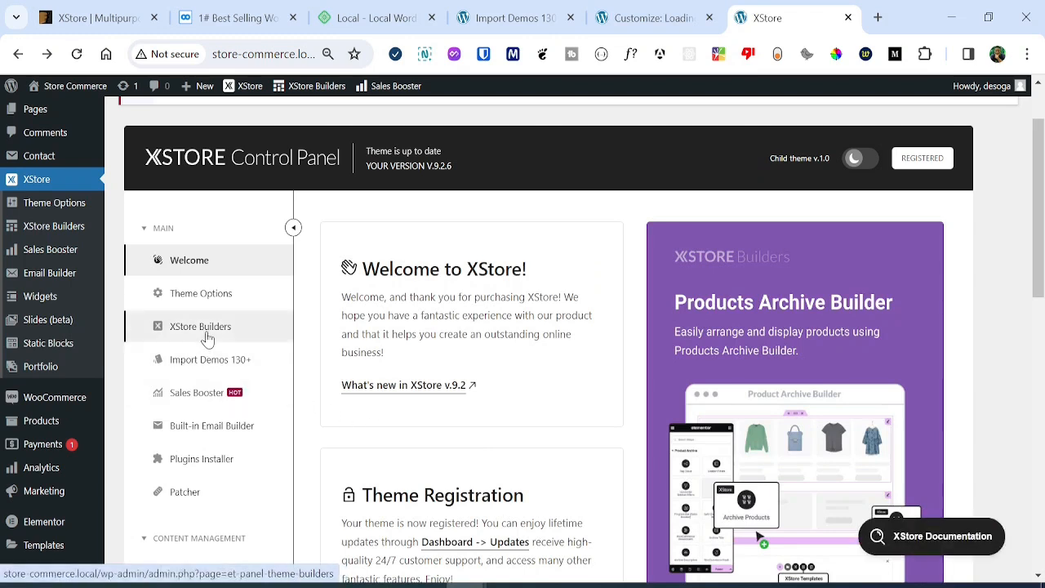
Look through the XStore Builders overview, then return to the previous control panel page.
left_click(219, 342)
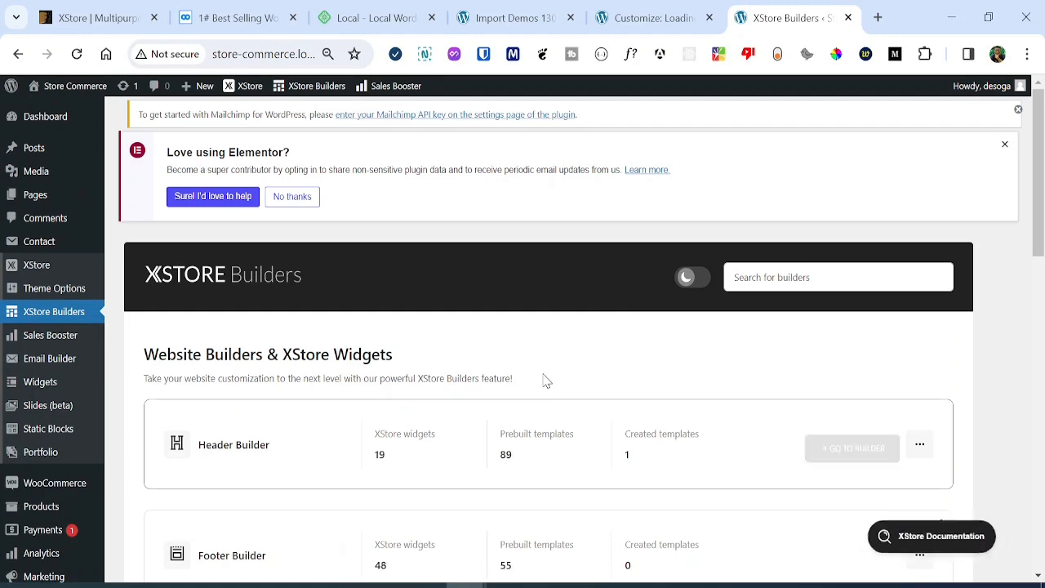
scroll(539, 376, "down", 2)
scroll(546, 331, "up", 1)
scroll(488, 392, "down", 2)
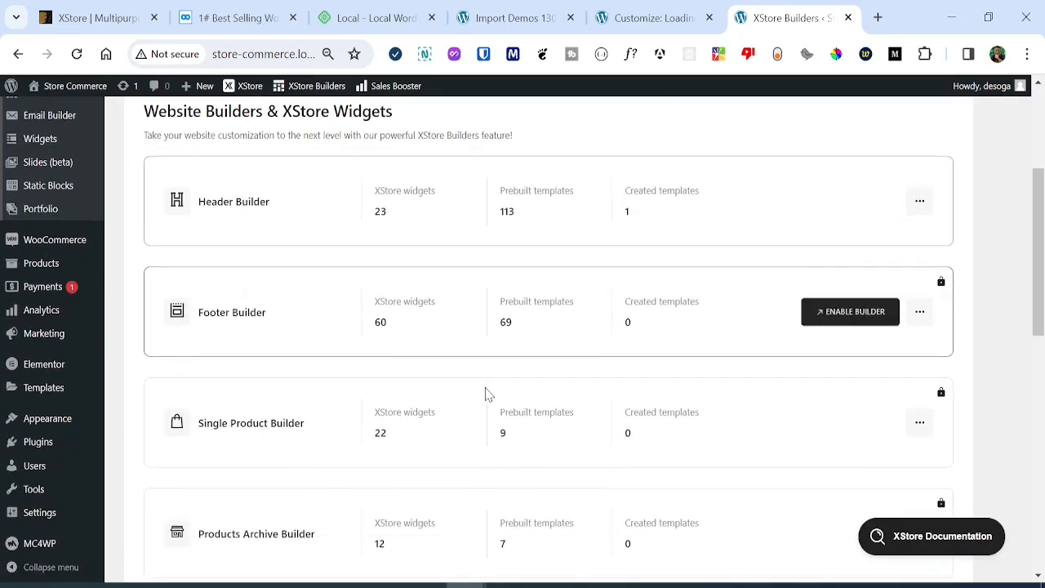
left_click_drag(1039, 268, 1042, 211)
left_click(18, 54)
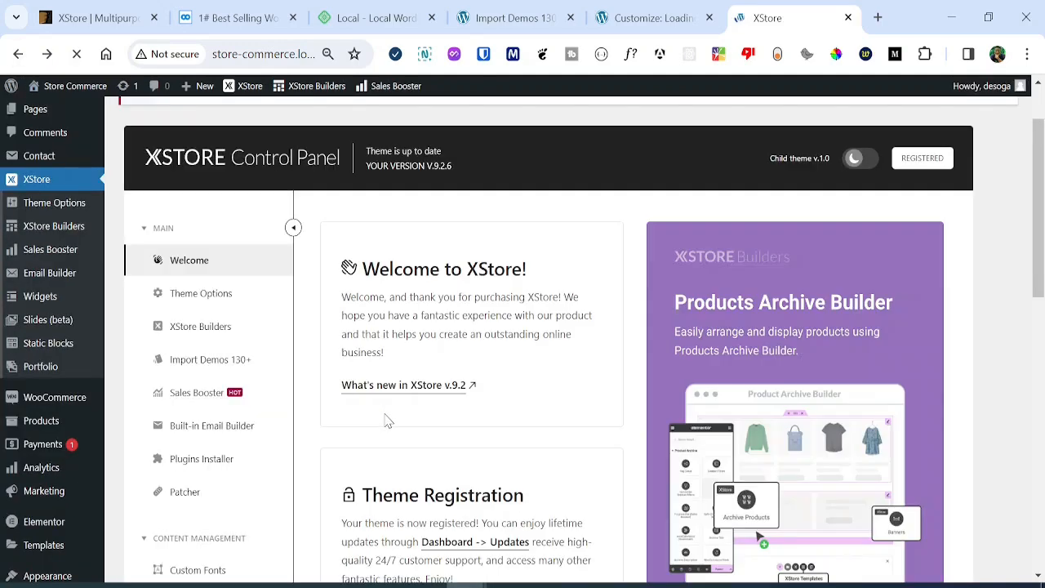
Open Import Demos 130+ and scroll the grid of prebuilt demo websites.
left_click(238, 363)
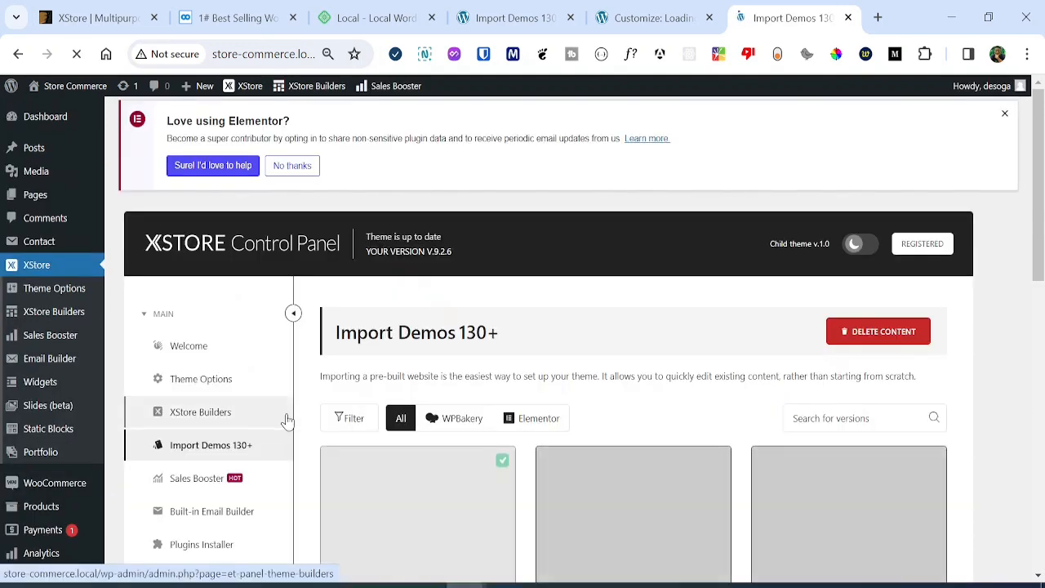
left_click_drag(1041, 200, 1043, 349)
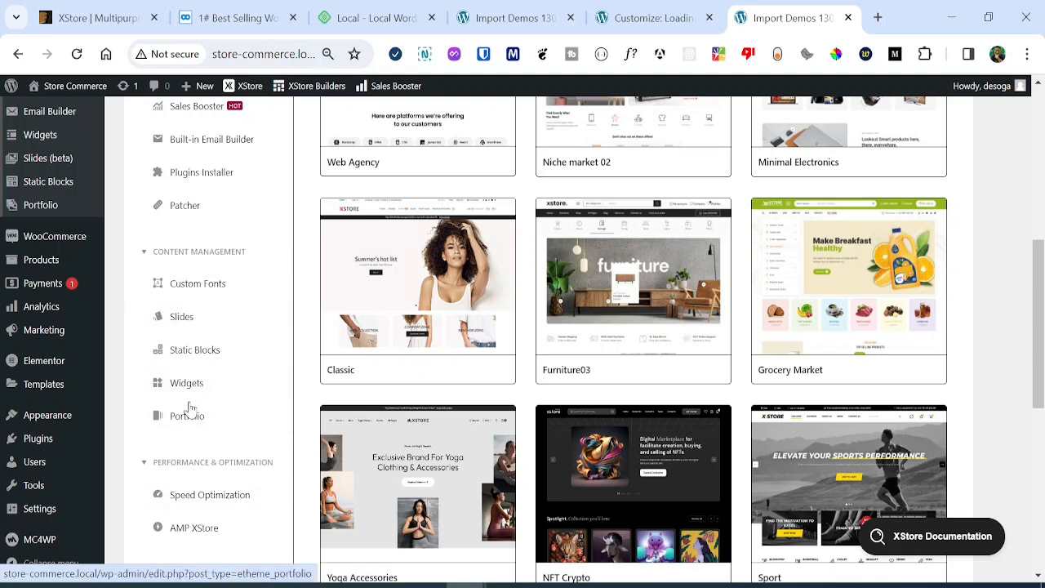
scroll(1041, 405, "down", 2)
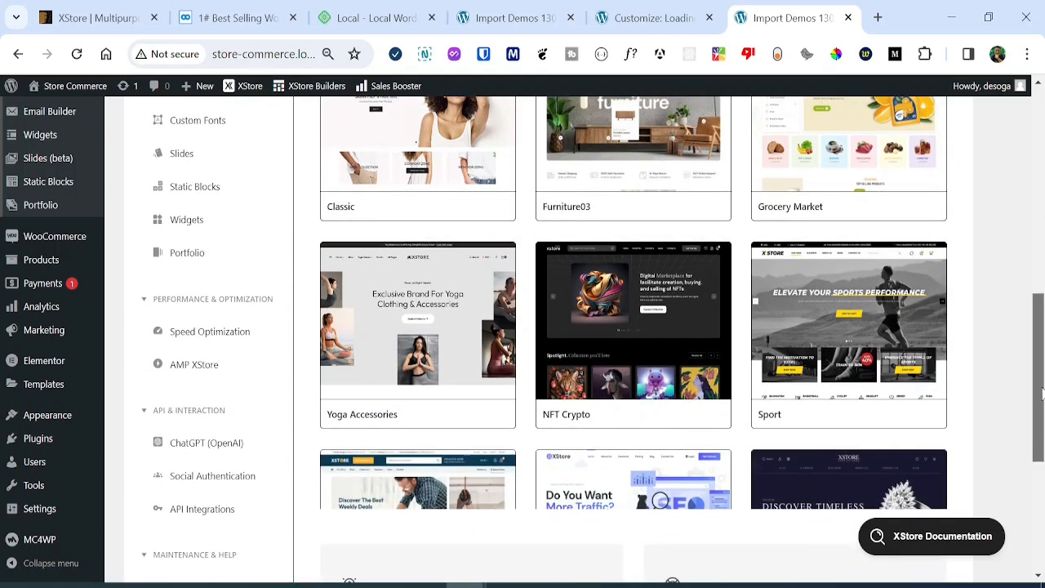
scroll(1041, 395, "down", 2)
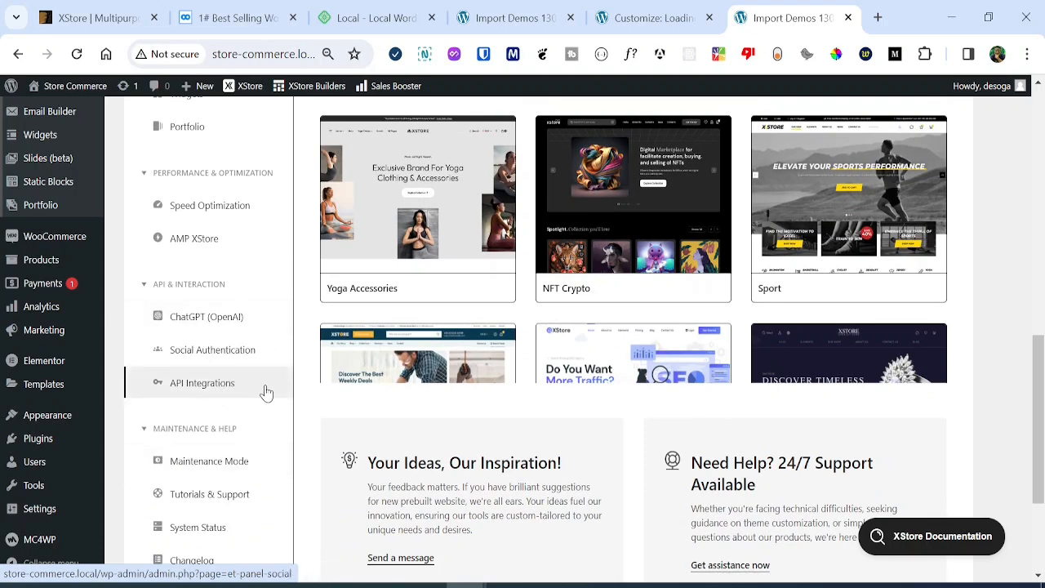
Open the ChatGPT (OpenAI) settings and open the API key link in a new tab.
left_click(196, 334)
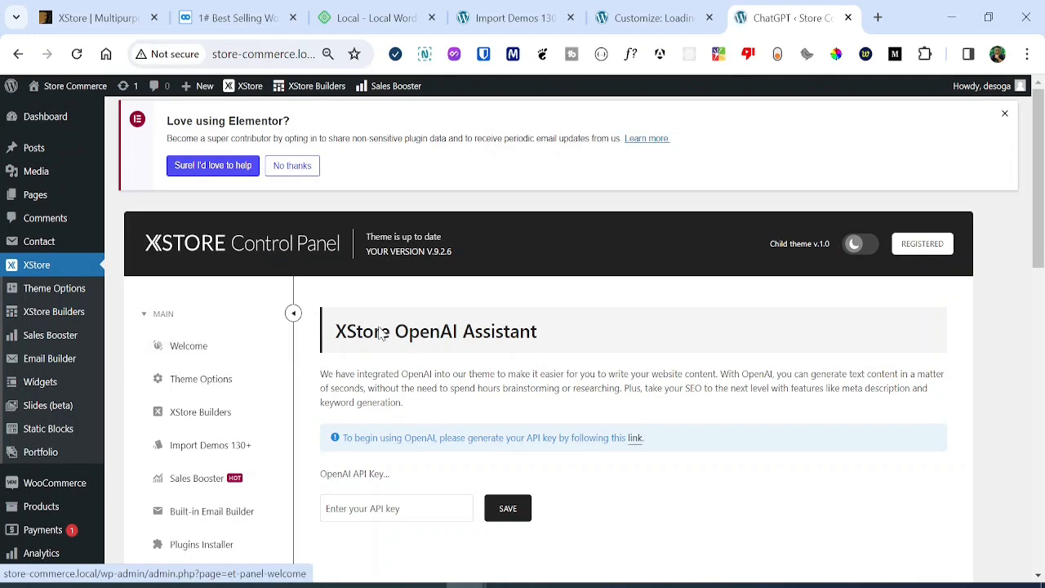
scroll(539, 397, "down", 3)
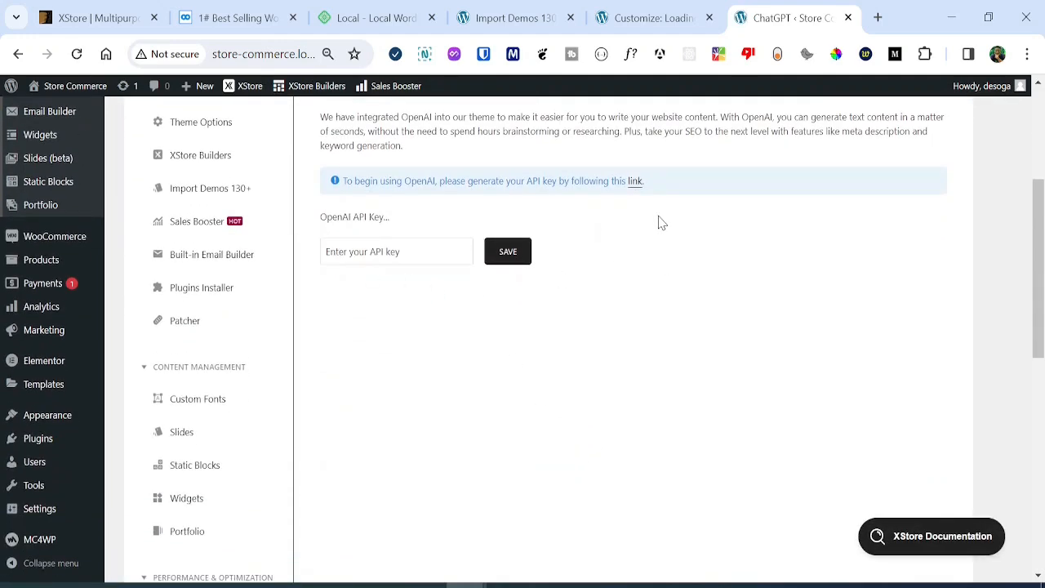
scroll(661, 223, "up", 1)
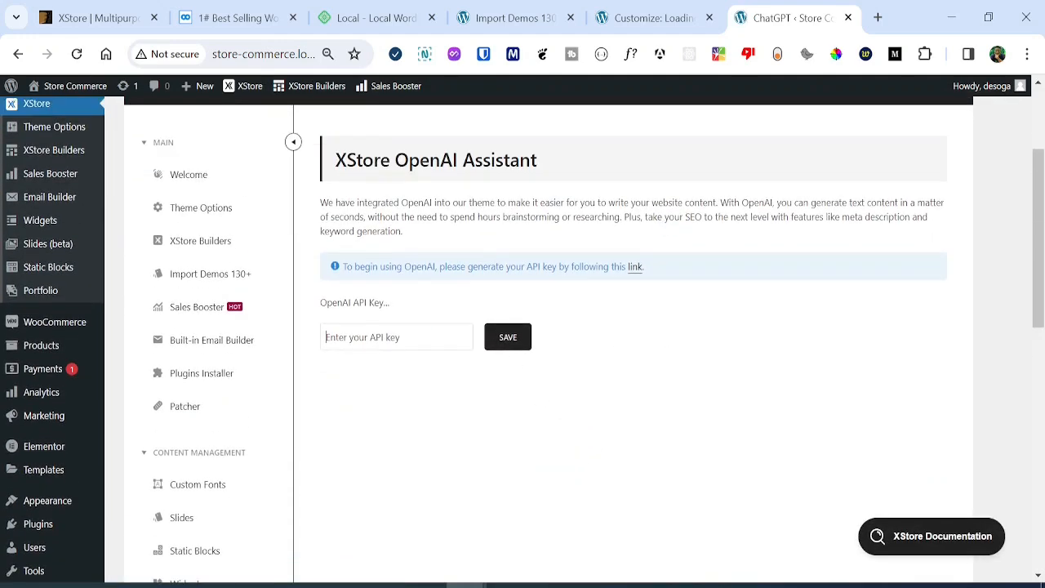
right_click(636, 270)
left_click(665, 289)
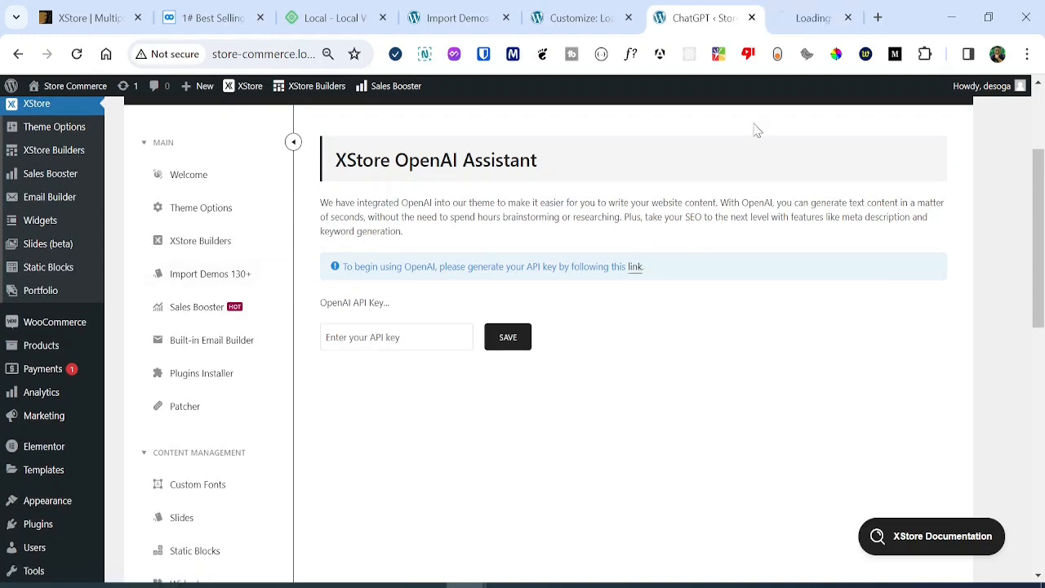
On the OpenAI tab, create a new secret key named 'xstore' and pass verification.
key("ctrl+Tab")
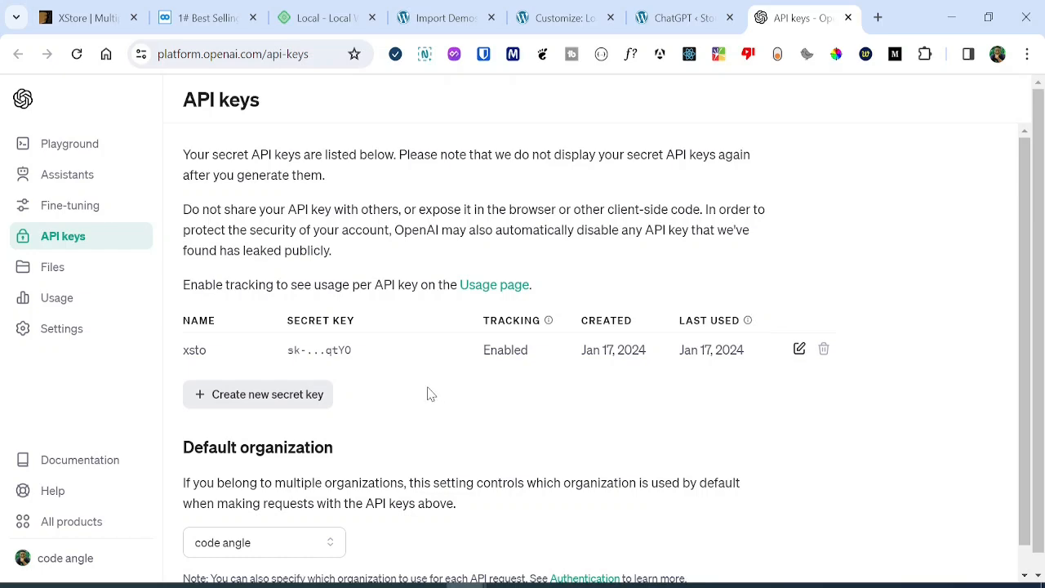
left_click(312, 396)
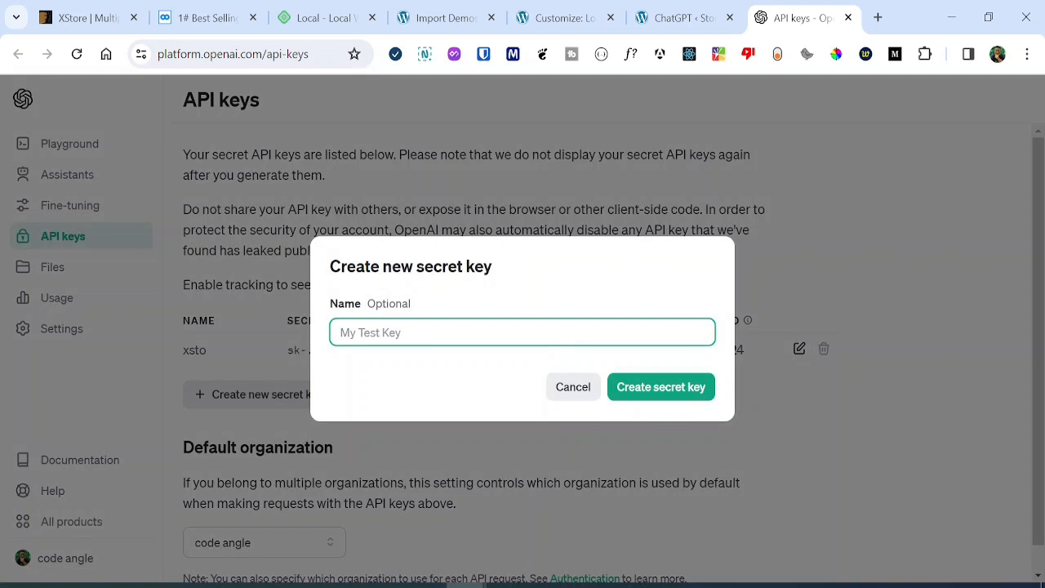
type("xas")
left_click(642, 387)
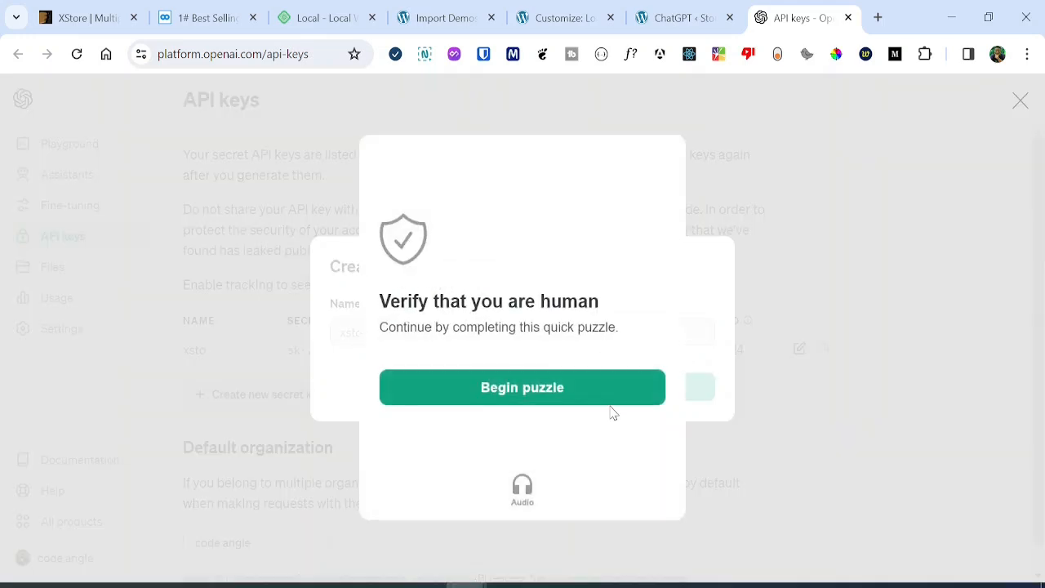
left_click(533, 389)
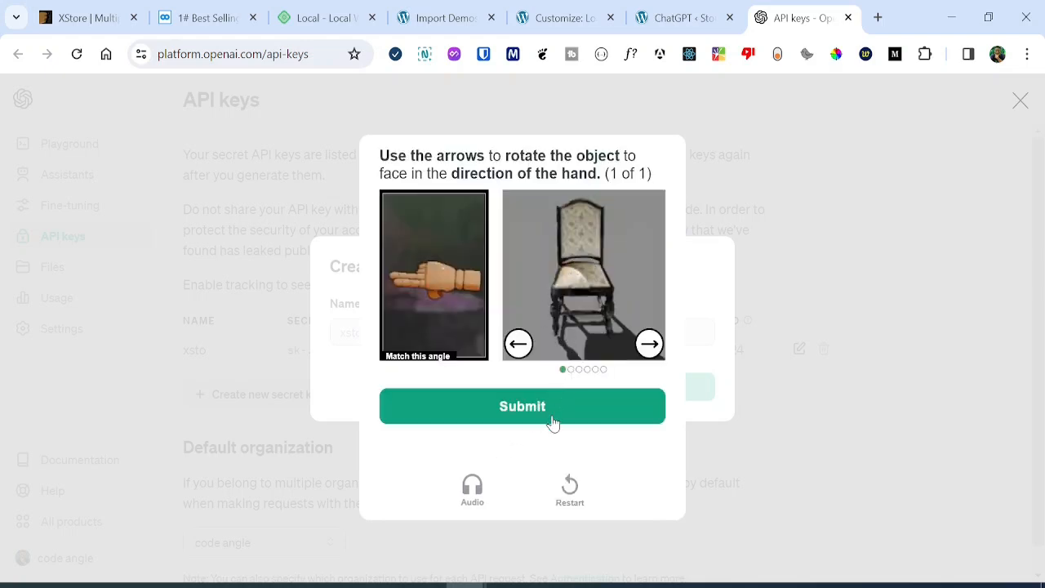
left_click(563, 400)
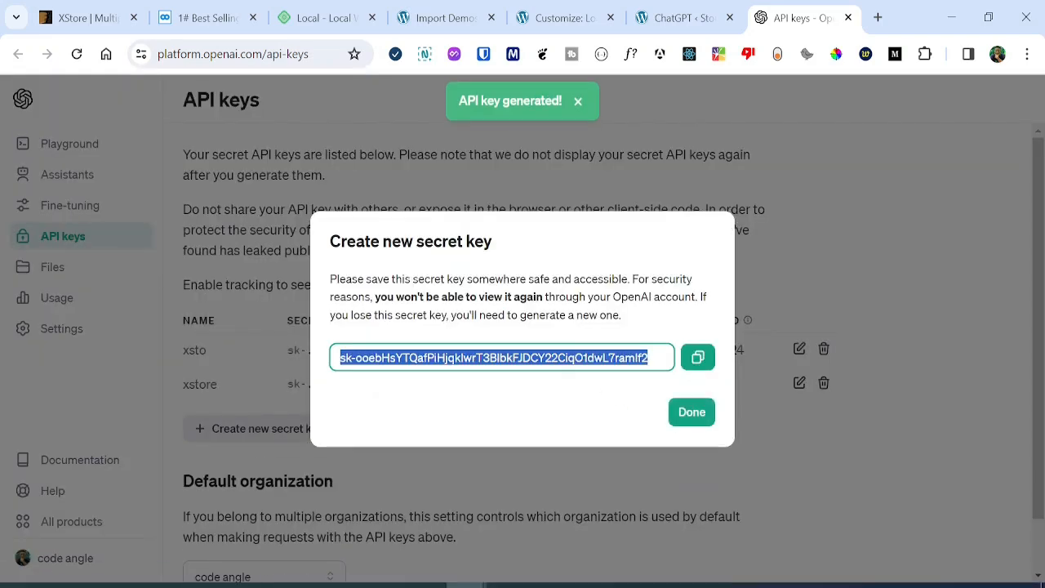
Copy the new secret key, close its dialog, and return to the XStore tab.
left_click(697, 359)
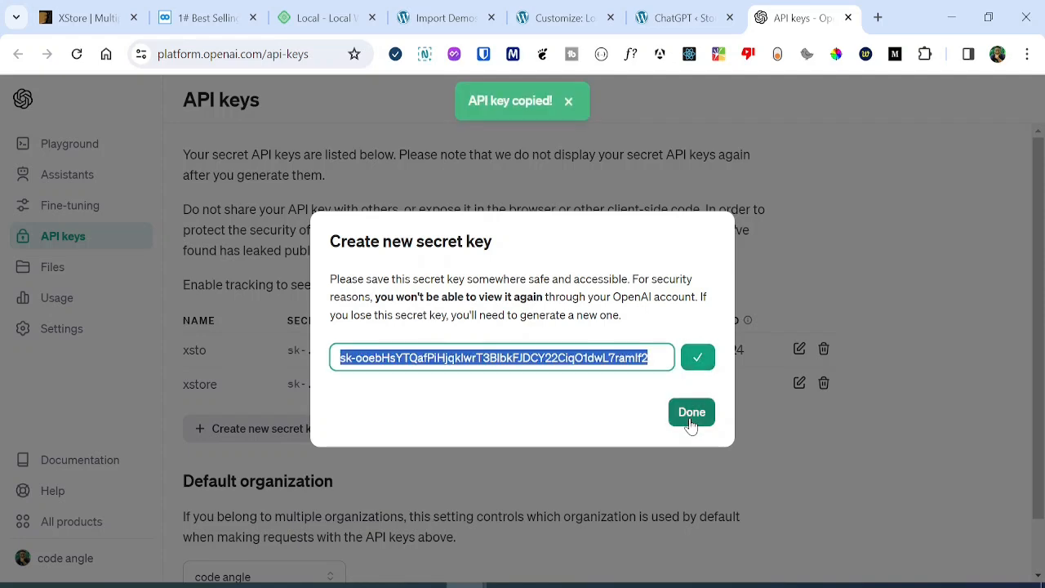
left_click(691, 412)
left_click(694, 15)
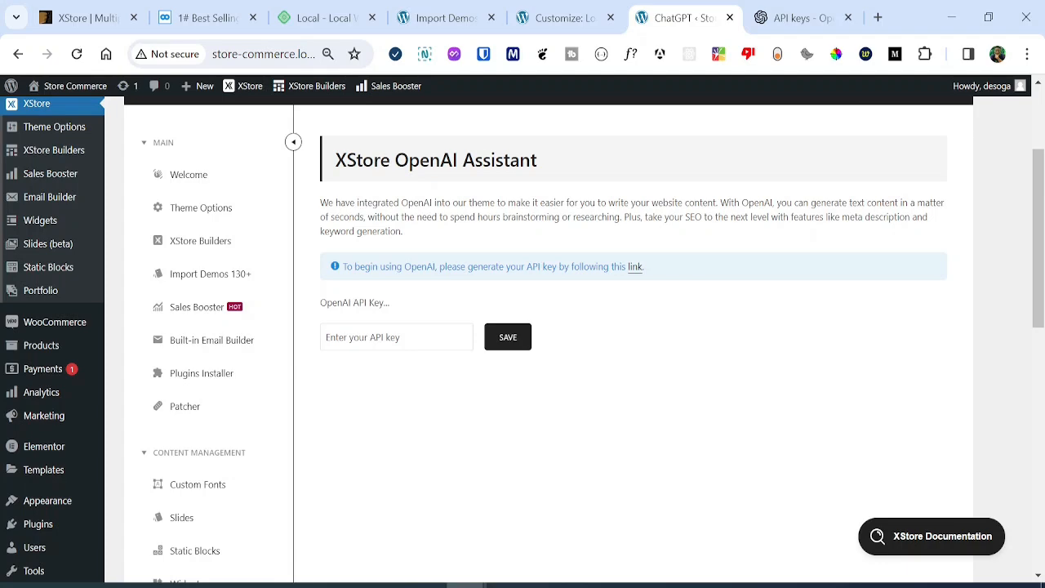
Paste the copied key into the OpenAI API Key field, save, and confirm with OK.
key("ctrl+plus")
key("ctrl+v")
left_click(568, 372)
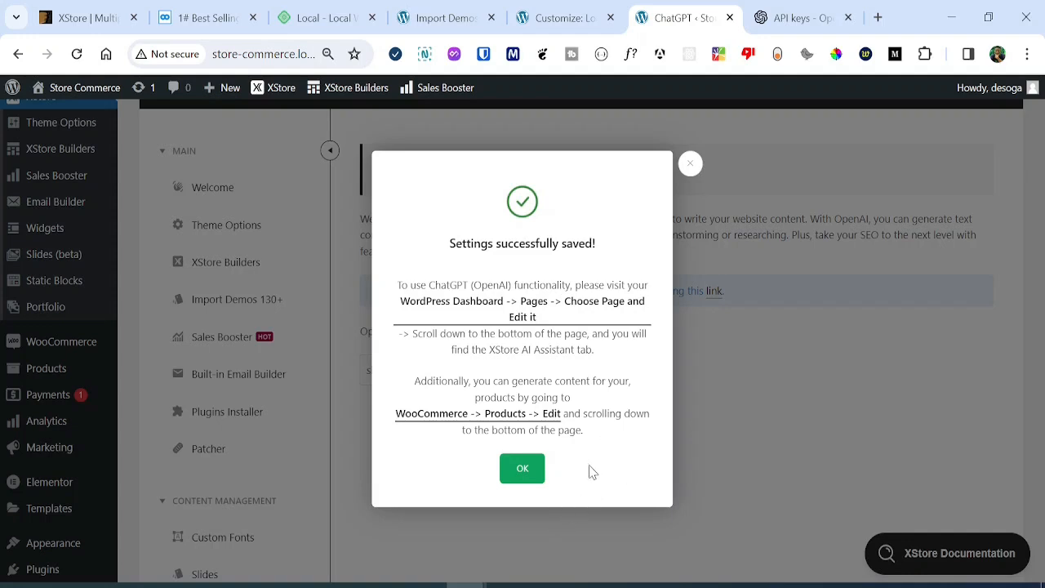
left_click(523, 475)
scroll(49, 245, "down", 5)
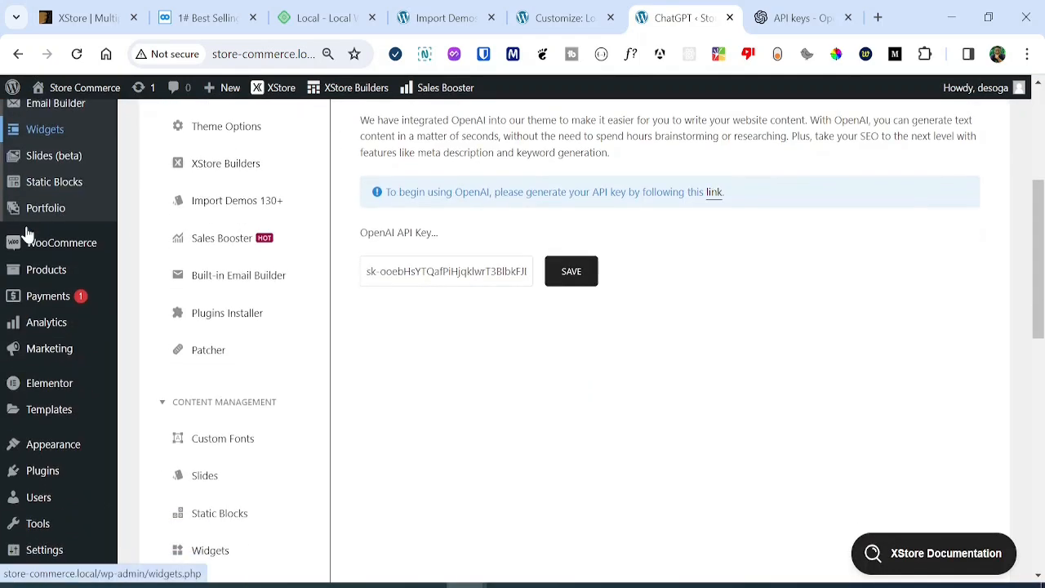
scroll(52, 194, "up", 2)
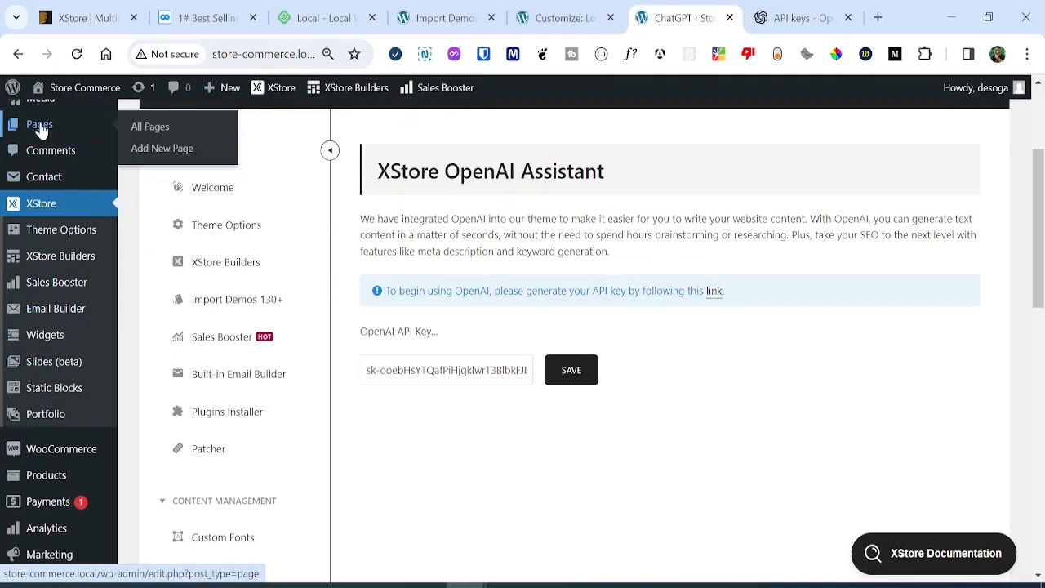
Open the Blog page for editing from the All Pages list.
left_click(83, 131)
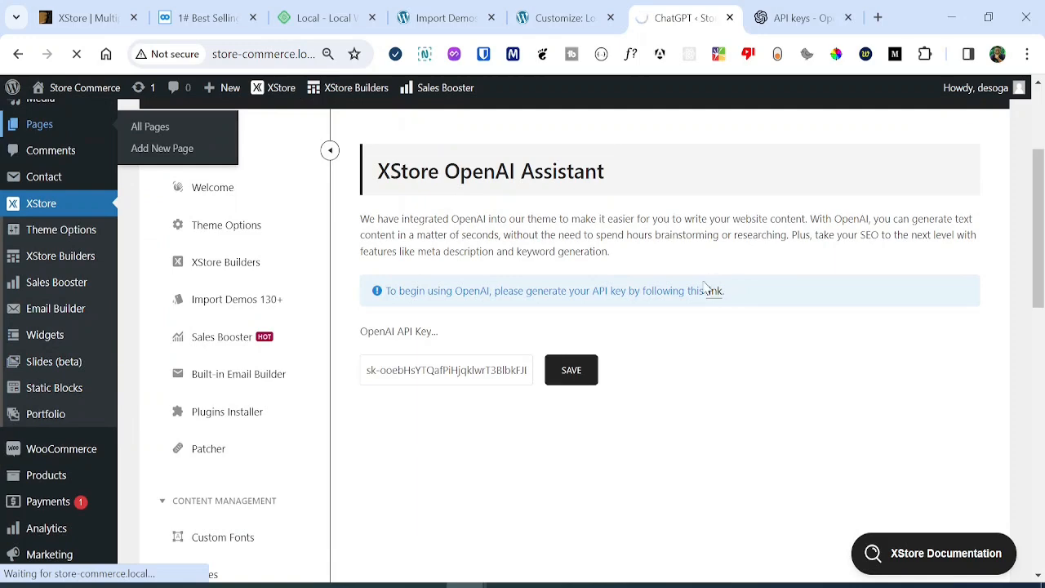
scroll(455, 304, "up", 1)
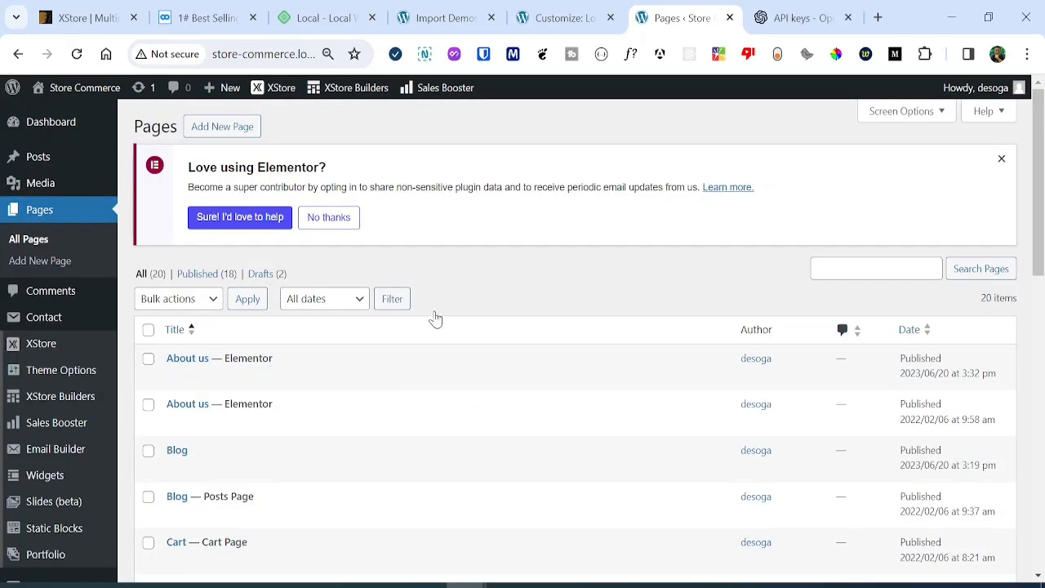
scroll(343, 318, "down", 3)
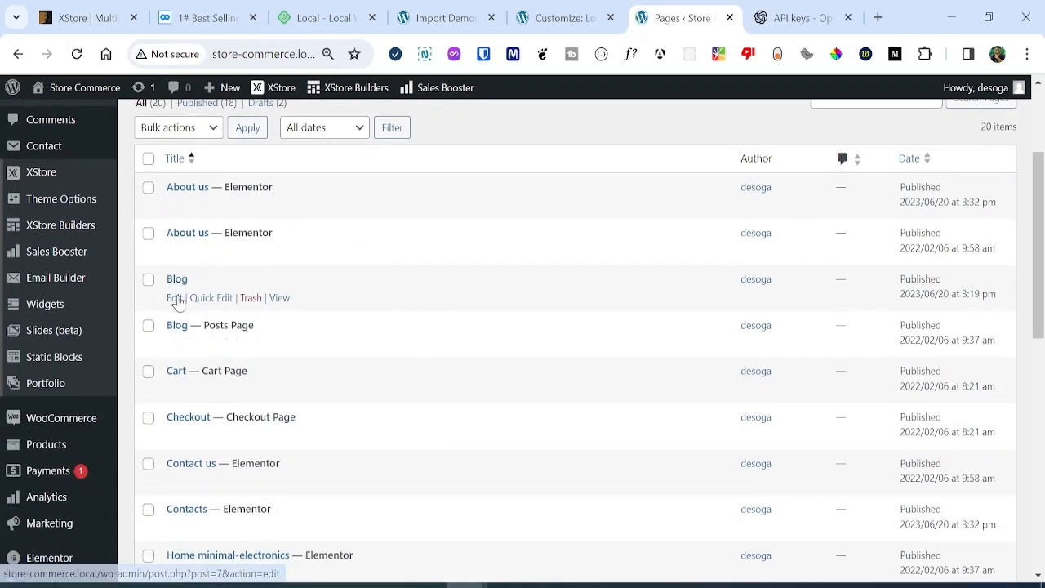
left_click(174, 298)
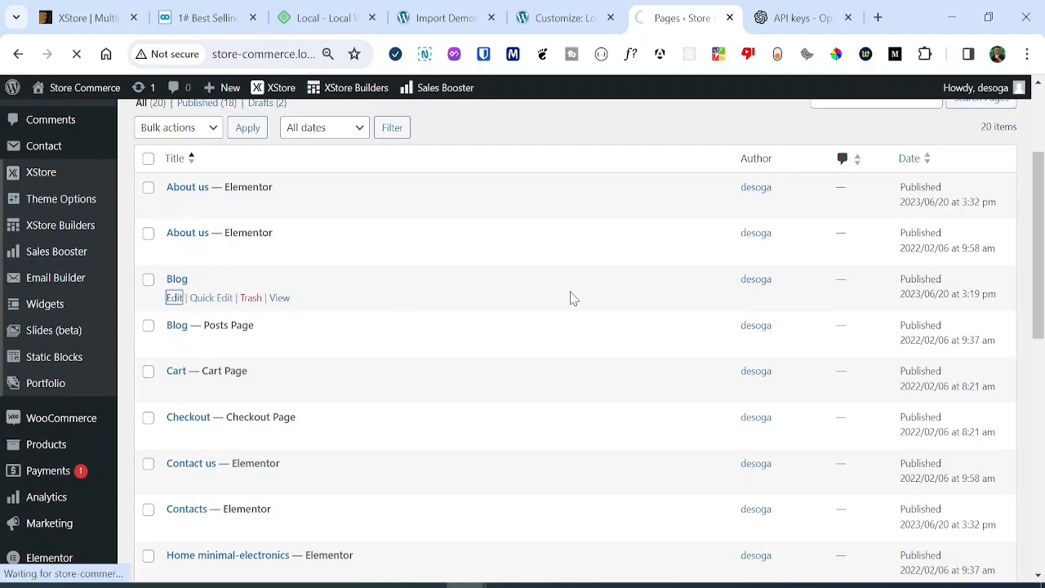
scroll(413, 290, "down", 1)
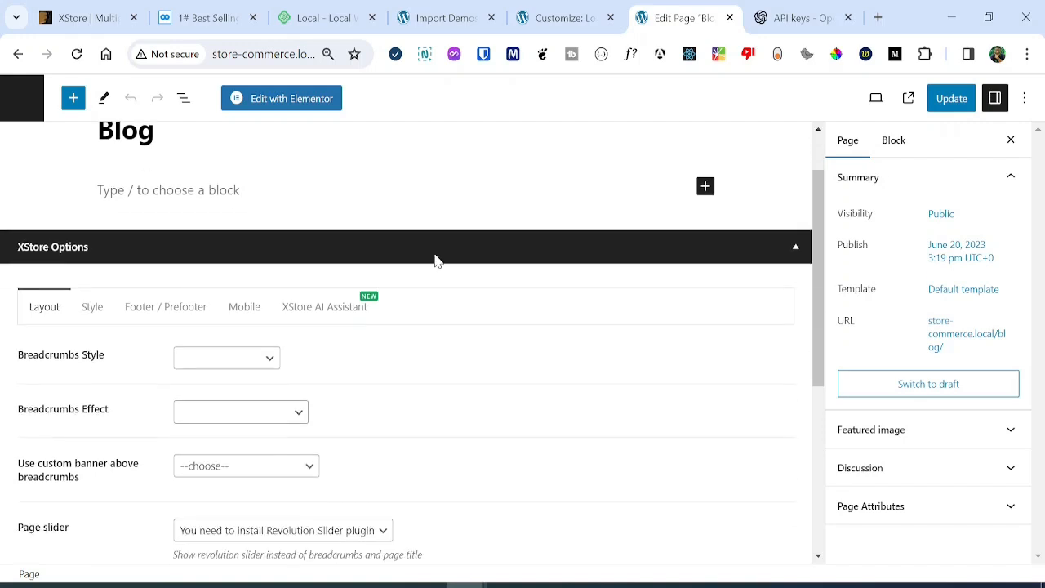
Show the XStore AI Assistant options and set the AI model to GPT-3.5 turbo.
left_click(332, 290)
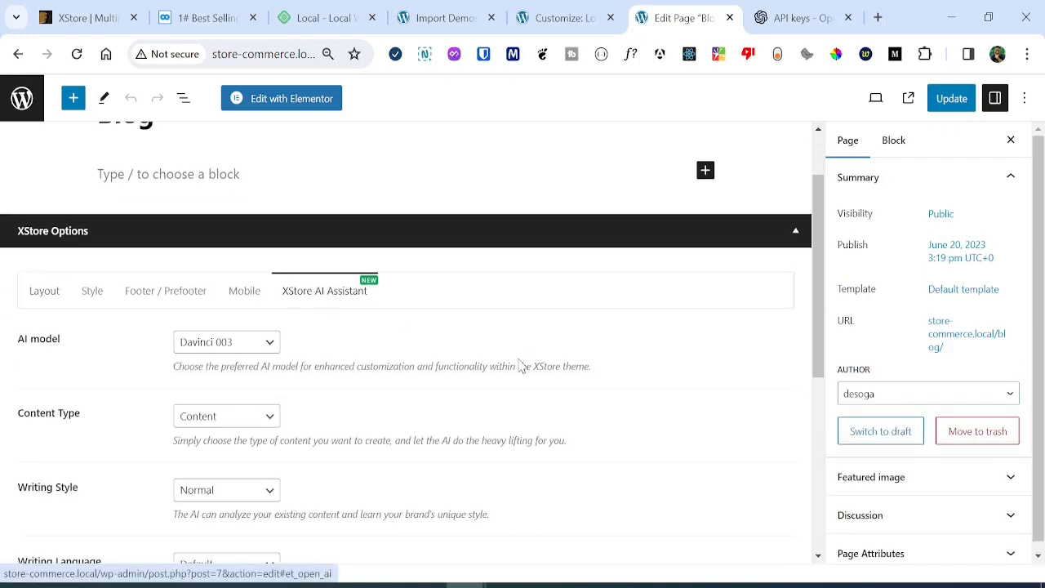
scroll(505, 397, "down", 3)
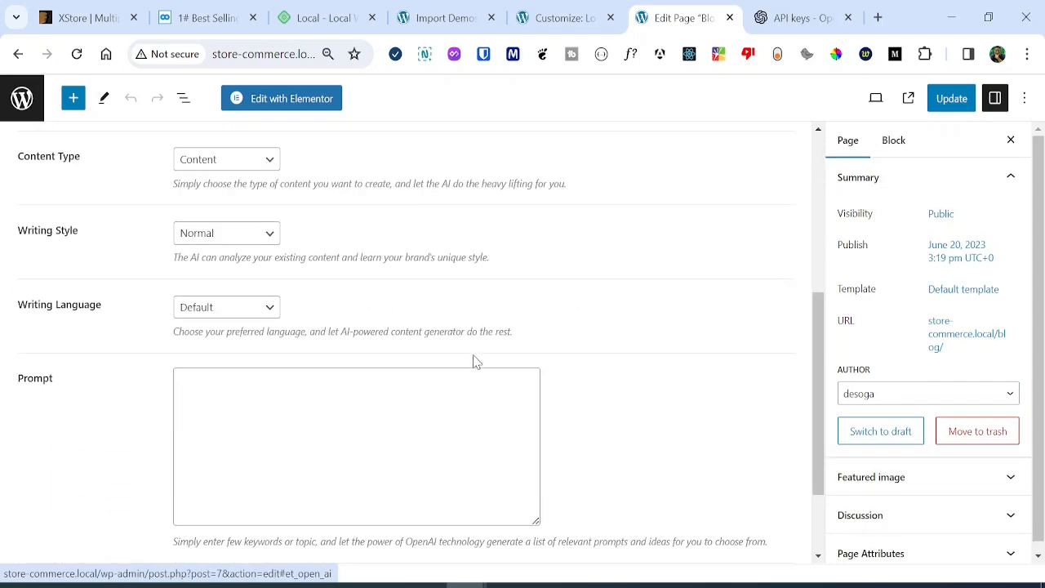
scroll(475, 361, "down", 1)
scroll(473, 361, "up", 2)
scroll(423, 309, "down", 1)
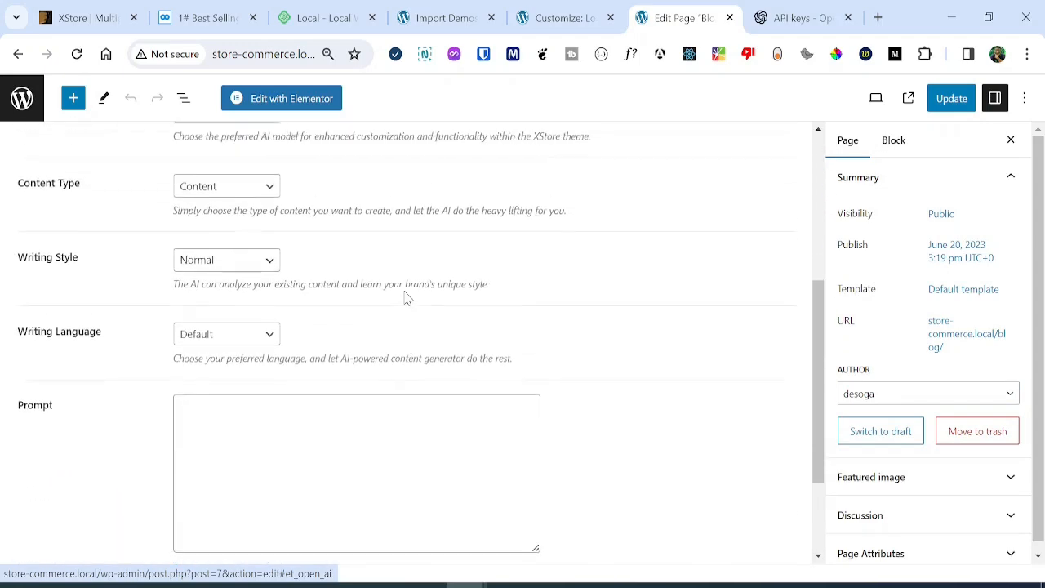
scroll(405, 296, "up", 4)
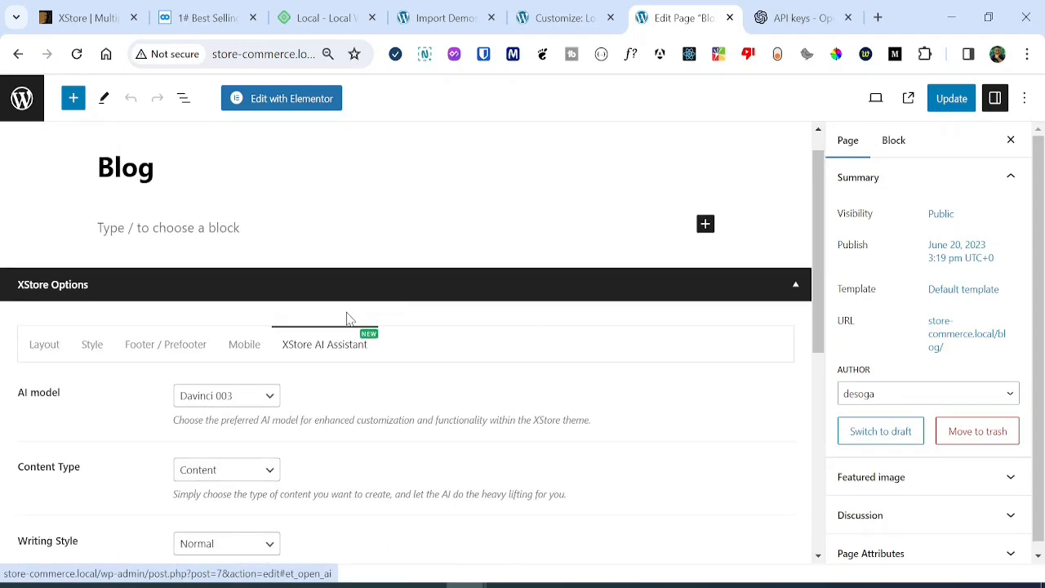
left_click(242, 407)
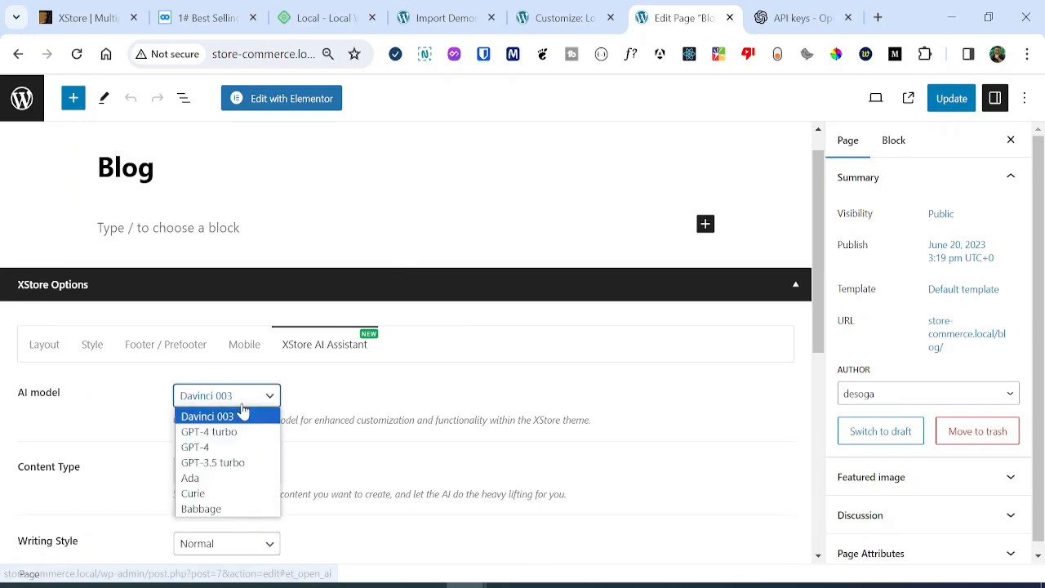
left_click(258, 464)
Keep Content type, set Writing Style to Informative, keep Default language, and focus the Prompt box.
scroll(455, 412, "down", 3)
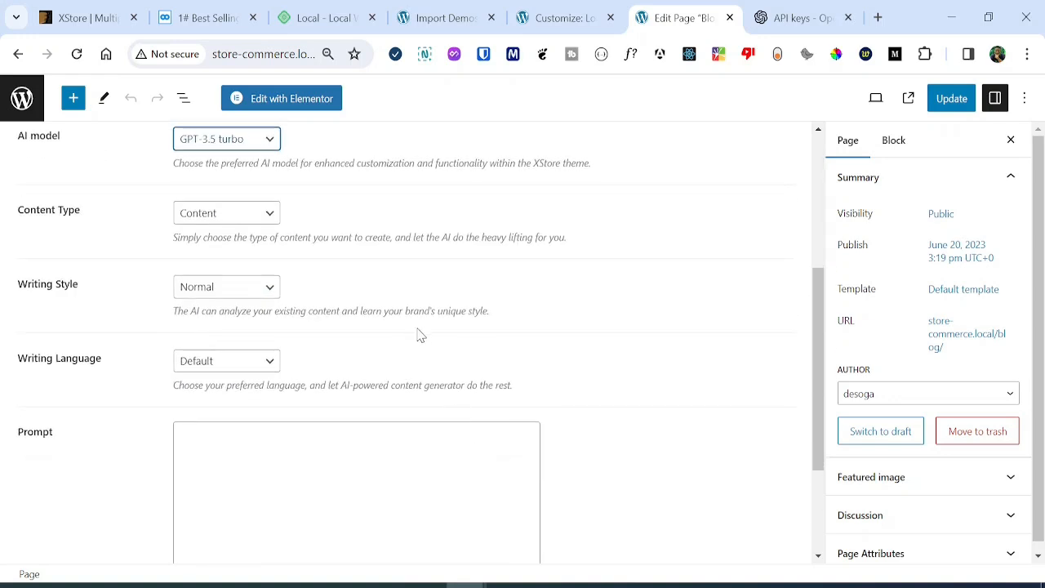
left_click(242, 217)
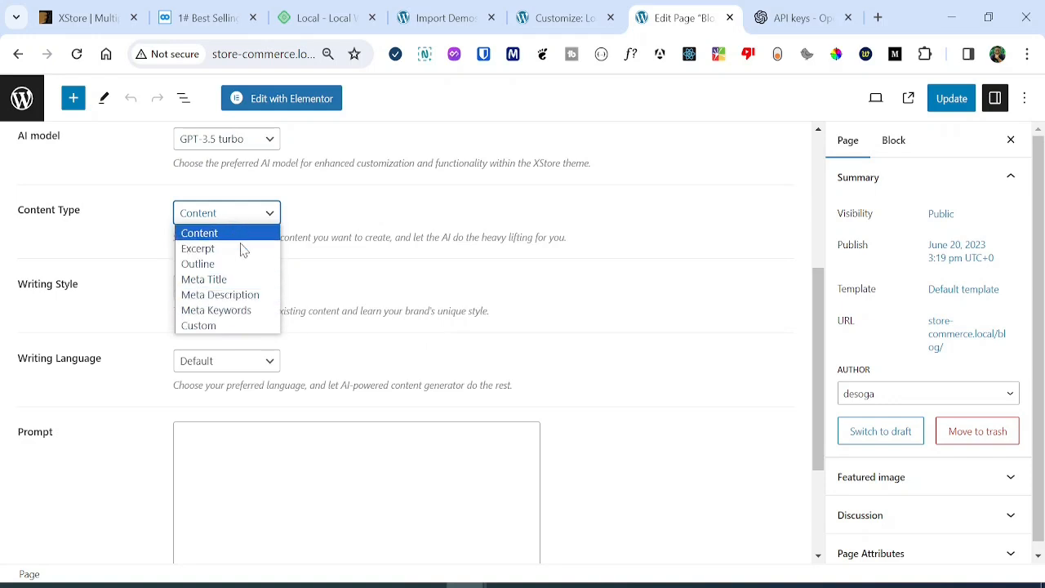
left_click(199, 233)
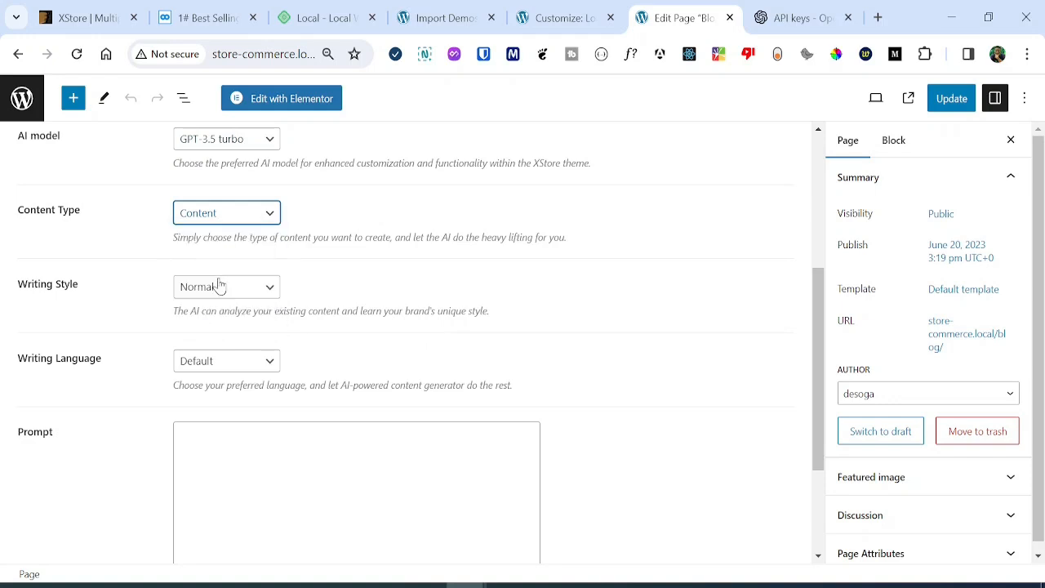
left_click(225, 287)
left_click(248, 338)
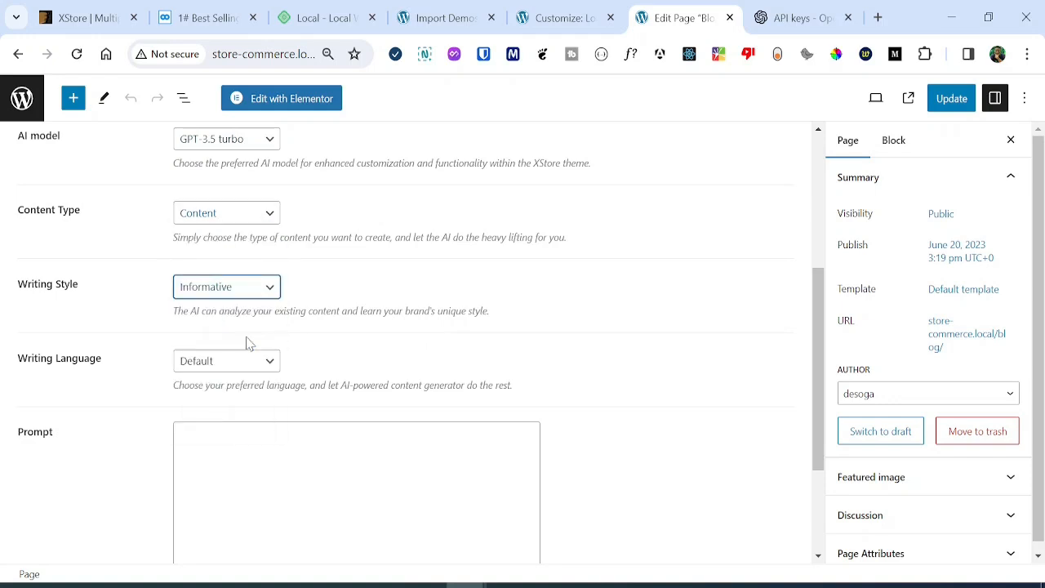
left_click(245, 364)
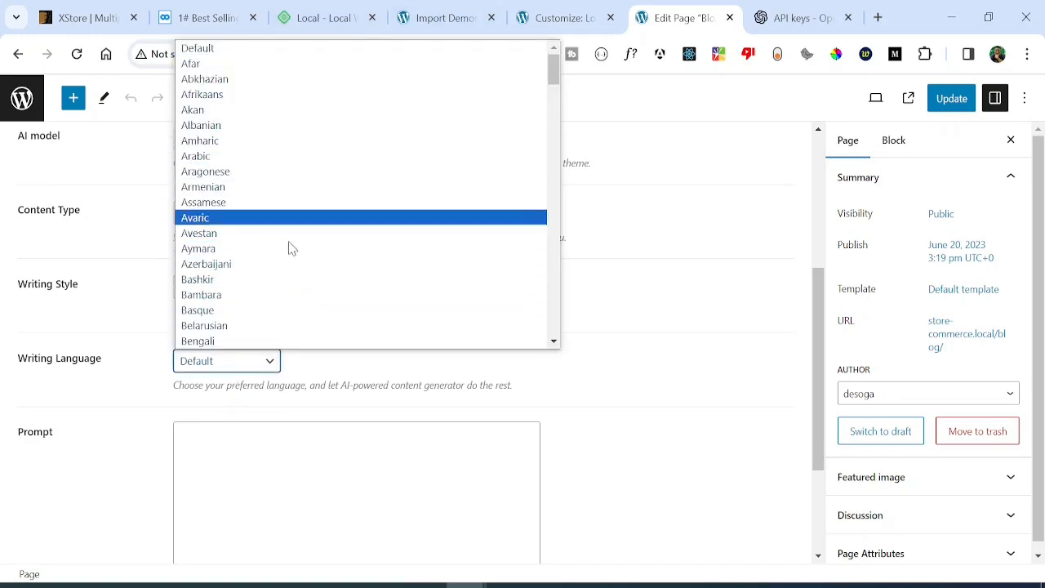
left_click_drag(543, 79, 569, 349)
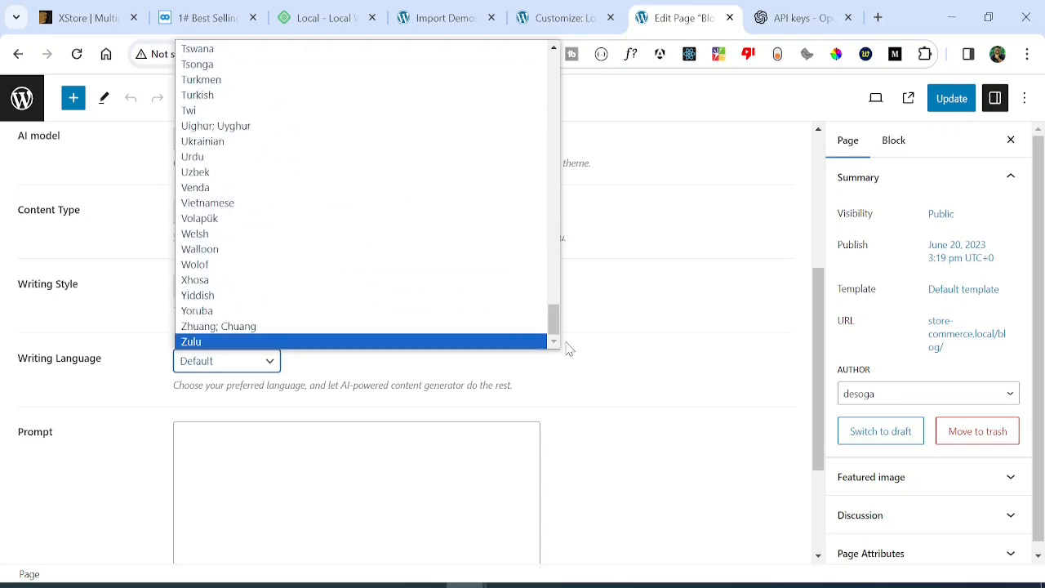
left_click(626, 345)
left_click(367, 481)
left_click_drag(817, 384, 833, 254)
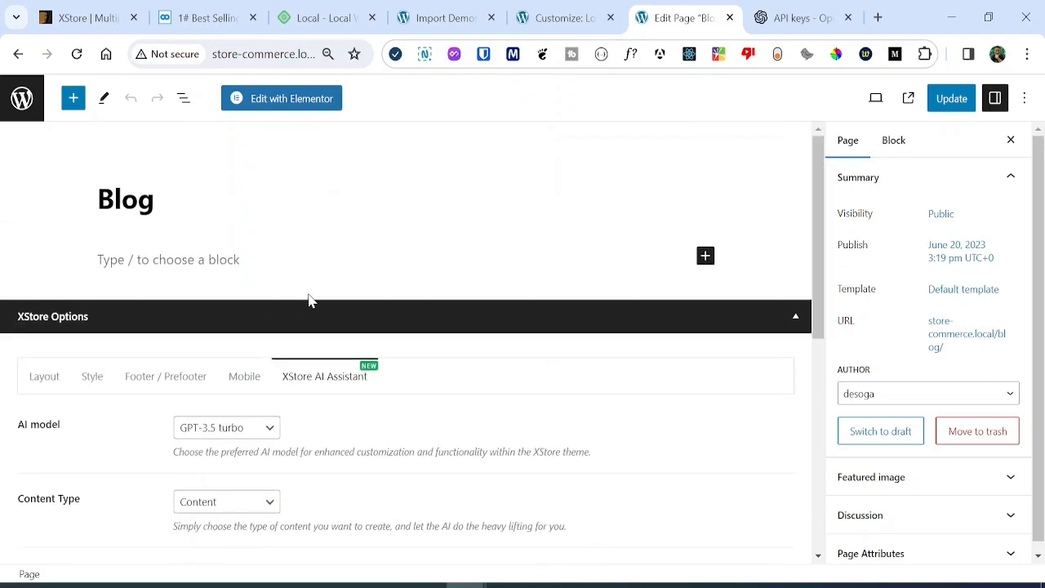
left_click_drag(816, 299, 789, 546)
Enter the prompt 'Write about a web agency called the code angle' and generate.
left_click(359, 327)
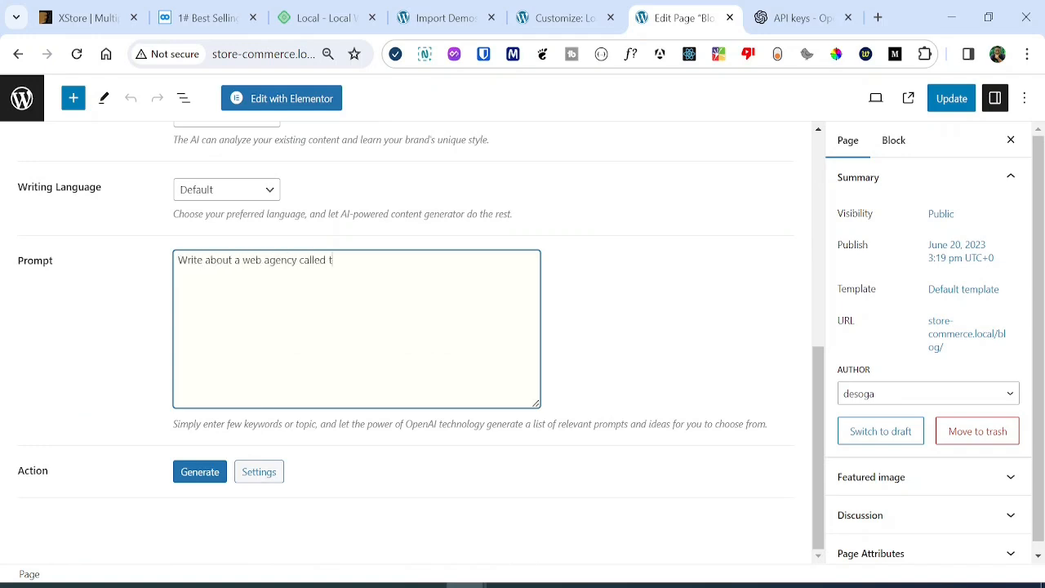
type("Write about a web agency called the code angle")
left_click(208, 481)
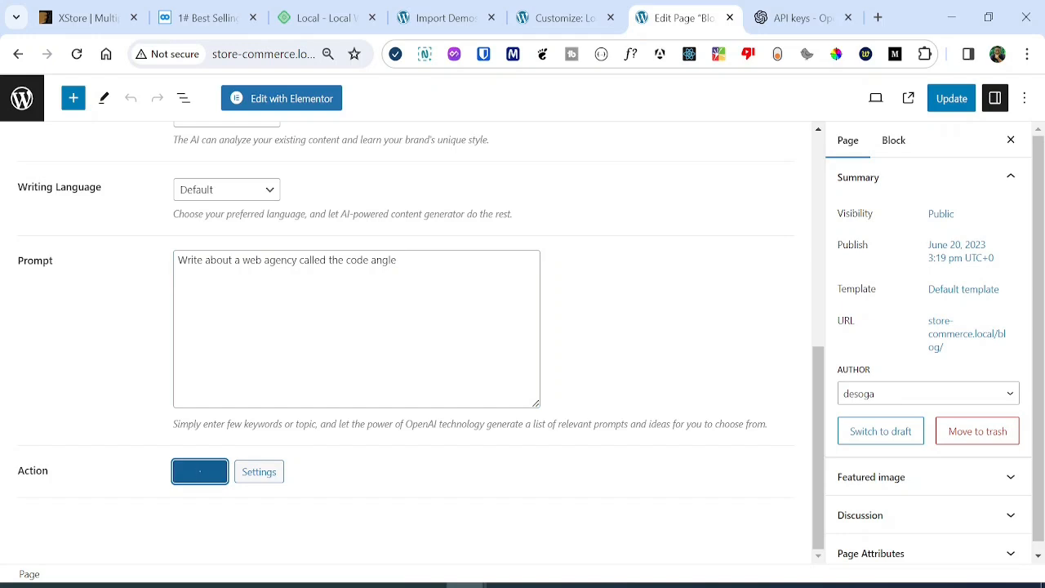
Review the generated Result Message about The Code Angle, zooming in and back to 90%.
scroll(408, 343, "down", 3)
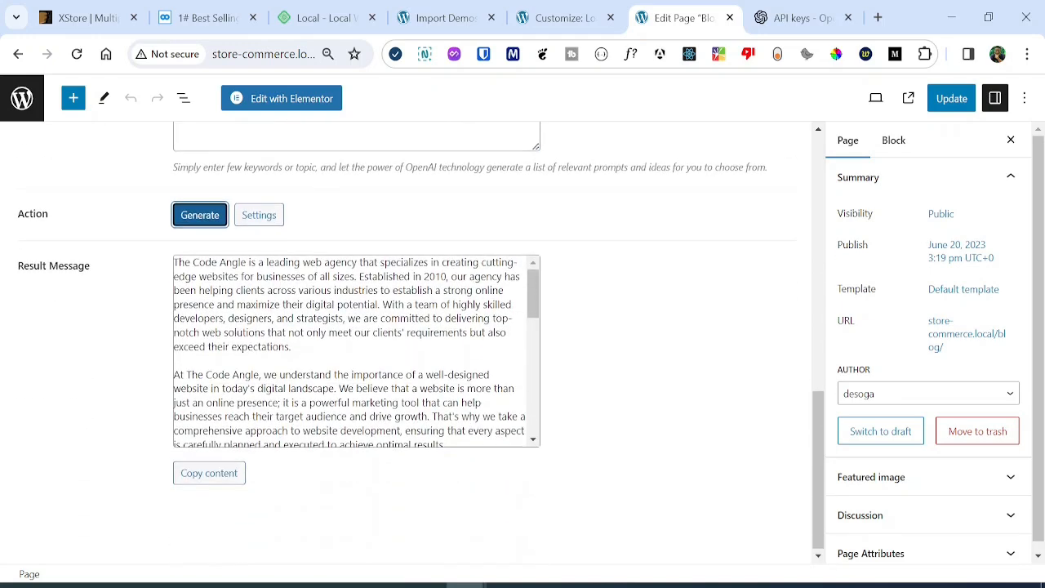
key("ctrl+plus")
key("ctrl+plus")
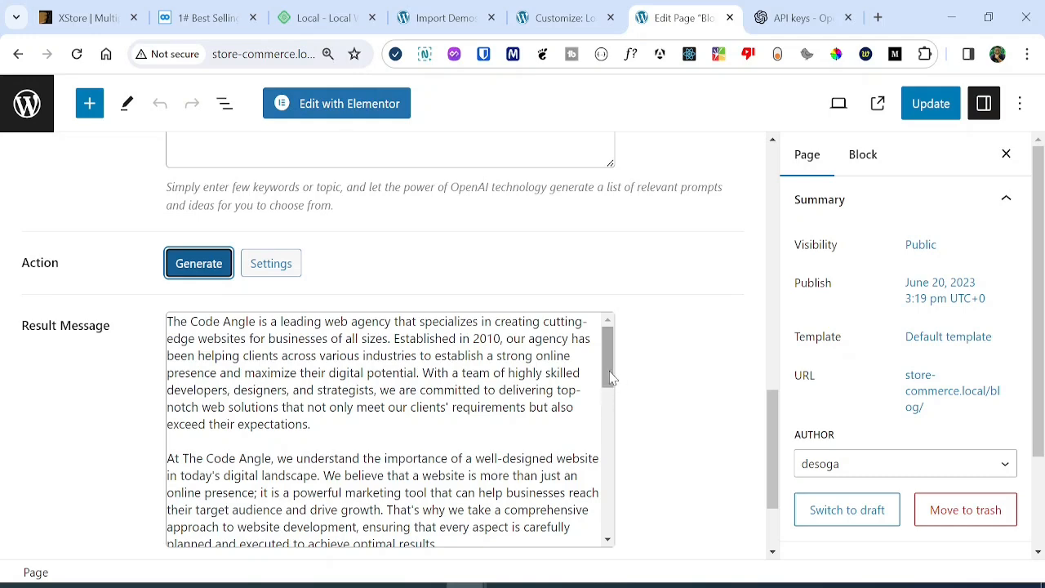
mouse_move(610, 375)
left_mouse_down()
mouse_move(618, 529)
mouse_move(625, 366)
left_mouse_up()
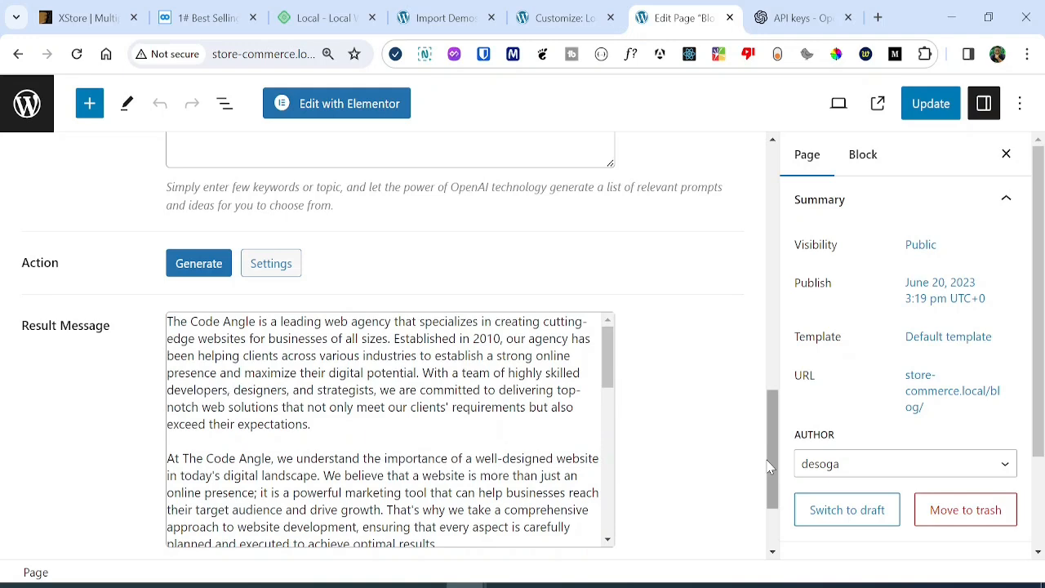
key("ctrl+minus")
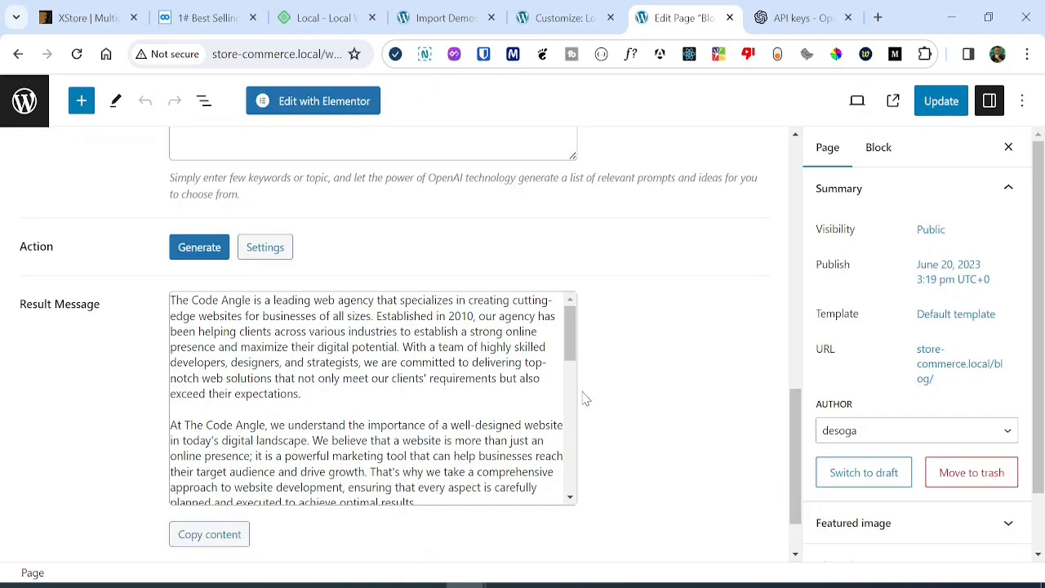
left_click_drag(794, 471, 800, 433)
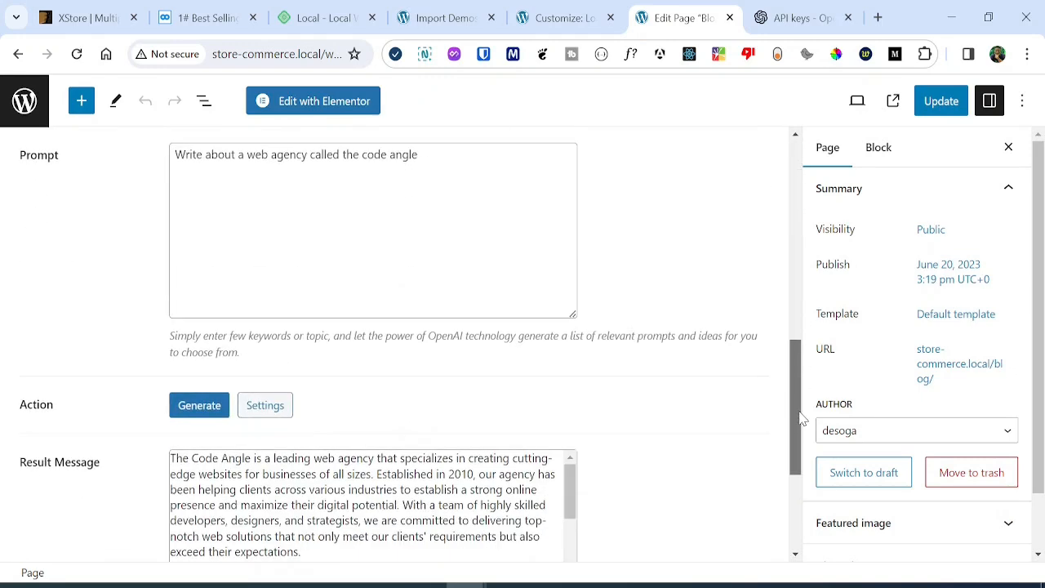
left_click(796, 15)
Scroll through the site preview in the Customizer tab, then go back to the page editor.
left_click(563, 17)
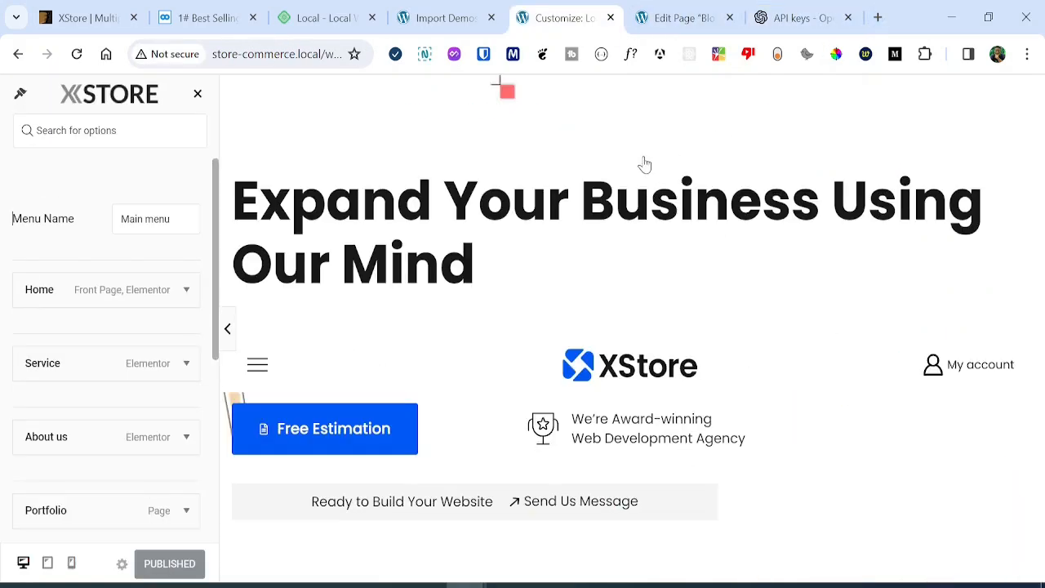
scroll(620, 245, "down", 3)
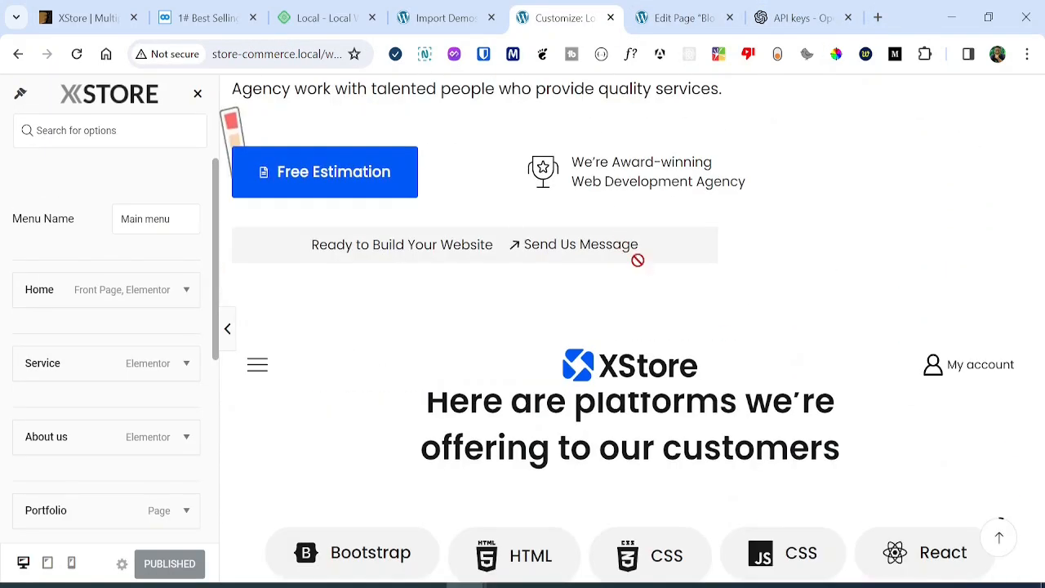
scroll(643, 266, "up", 3)
left_click(669, 8)
Load store-commerce.local in a new browser tab.
left_click(877, 17)
type("store-commerce.local")
key("Return")
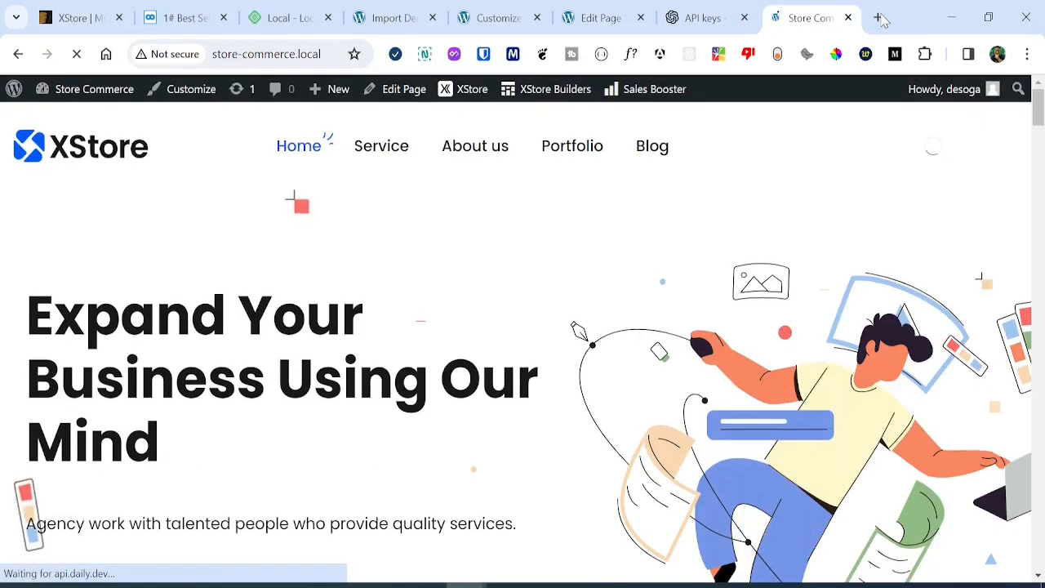
Go to the site's About us page and launch Elementor editing on it.
scroll(449, 282, "down", 1)
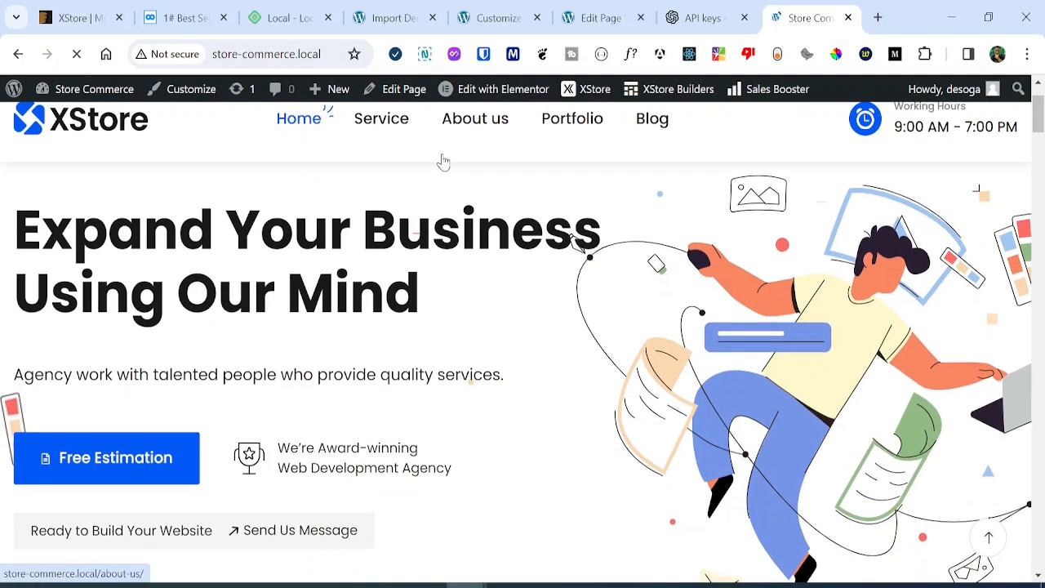
left_click(450, 130)
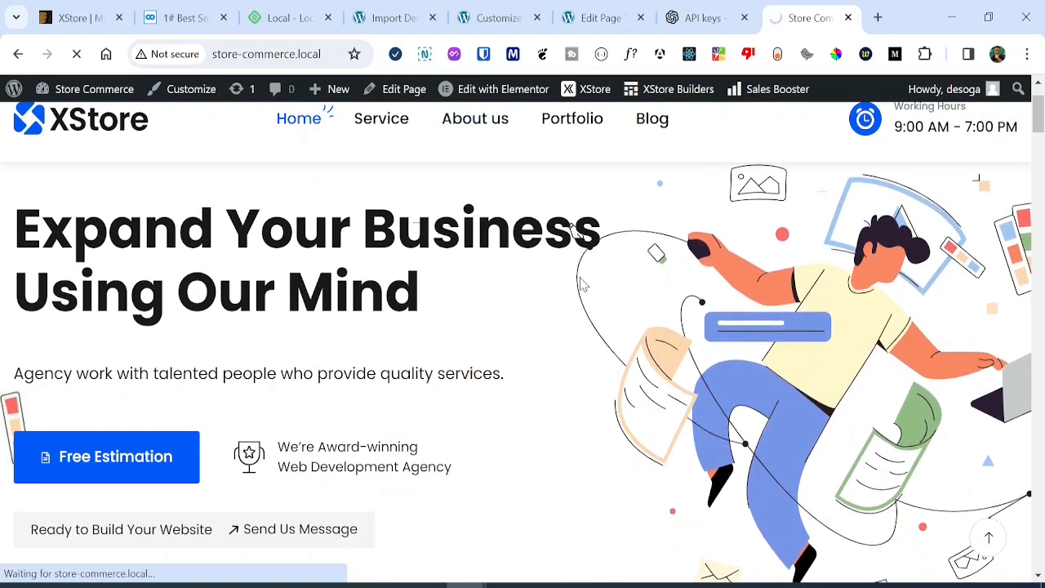
mouse_move(503, 95)
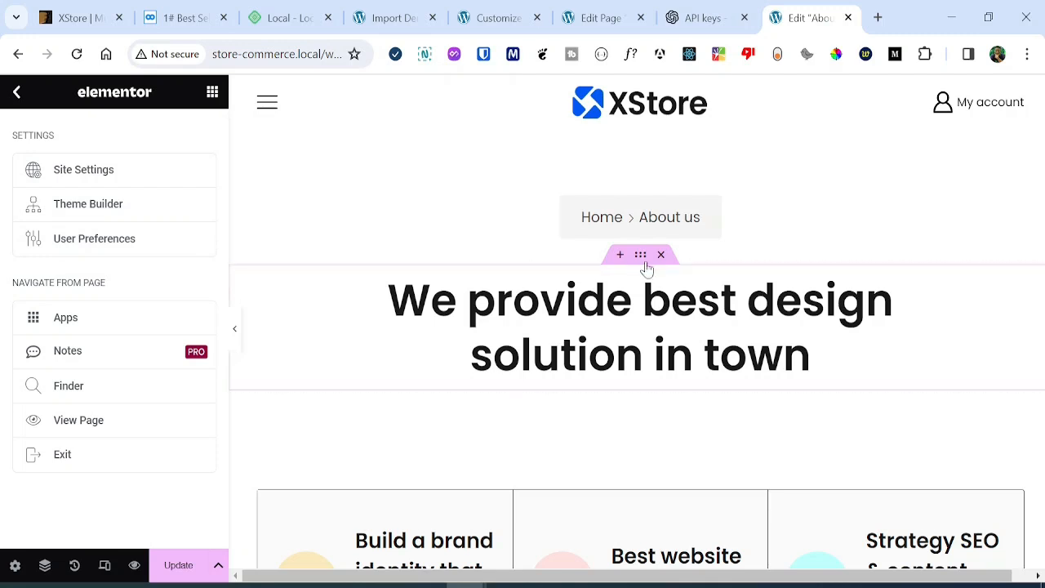
Select the heading section, then type and delete stray characters in its Title.
left_click(641, 256)
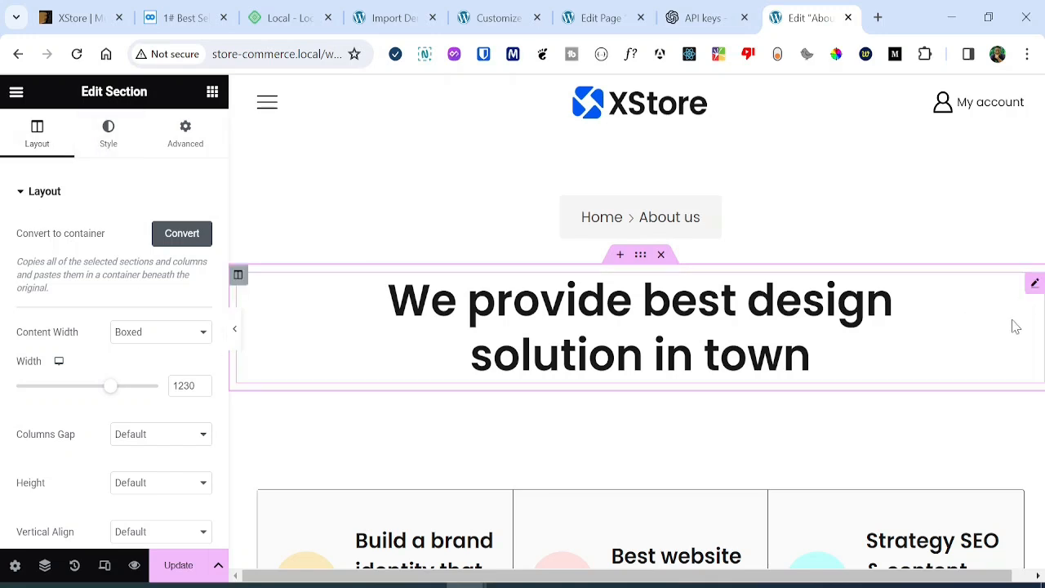
left_click(1034, 286)
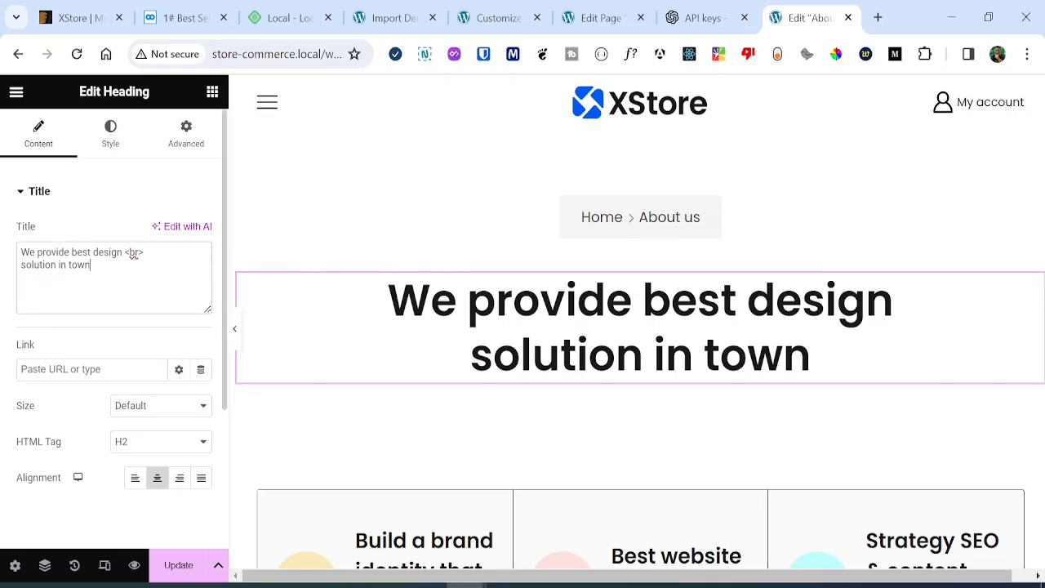
type("gjfgftgftgi")
key("BackSpace")
key("BackSpace")
key("BackSpace")
key("BackSpace")
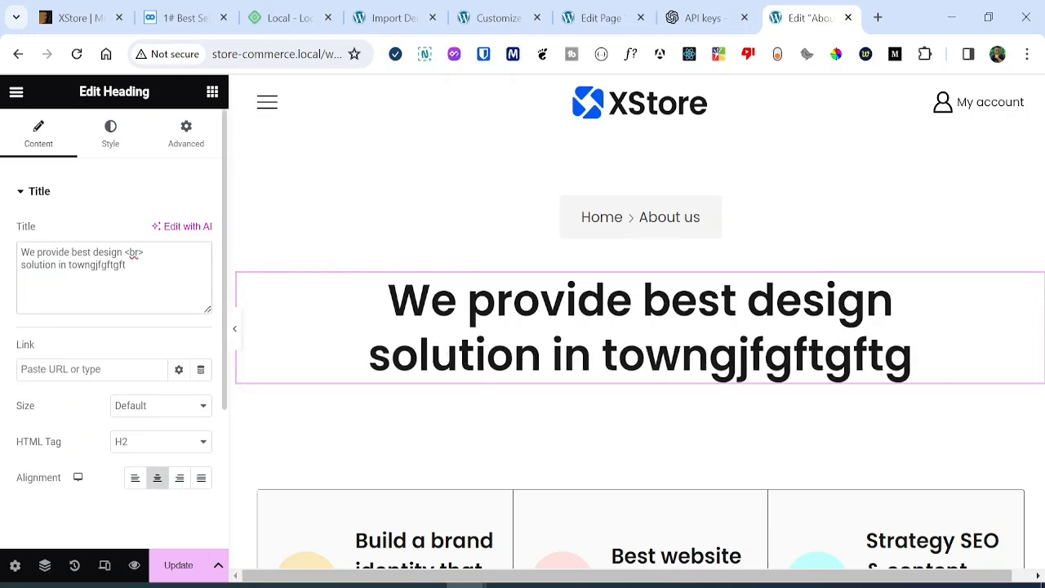
key("BackSpace")
key("BackSpace")
key("BackSpace")
key("BackSpace")
key("BackSpace")
key("BackSpace")
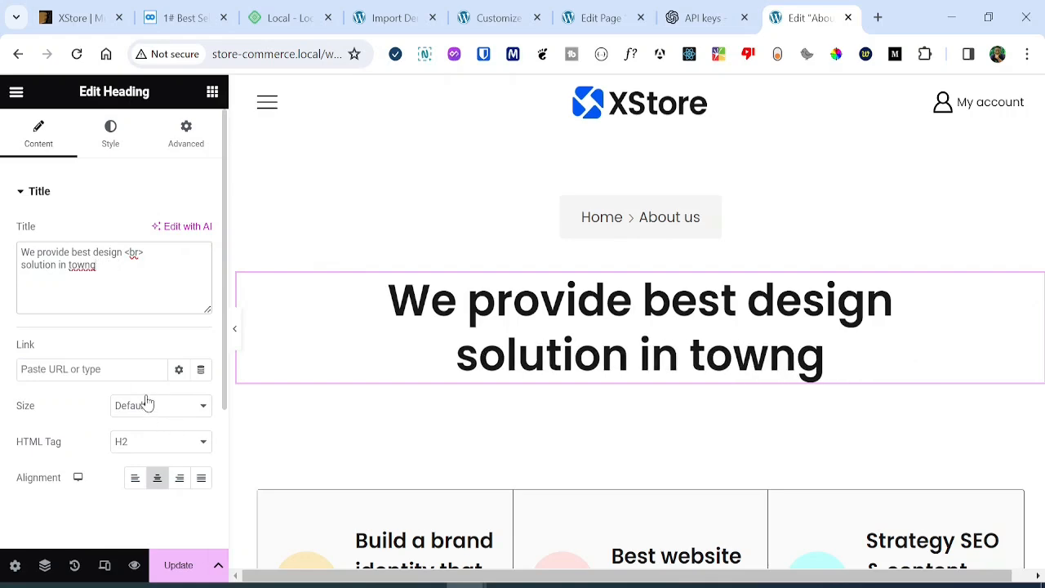
Open the code-screen image's settings and scroll through the page.
scroll(800, 283, "down", 6)
scroll(795, 323, "up", 1)
scroll(800, 326, "down", 1)
scroll(827, 455, "down", 2)
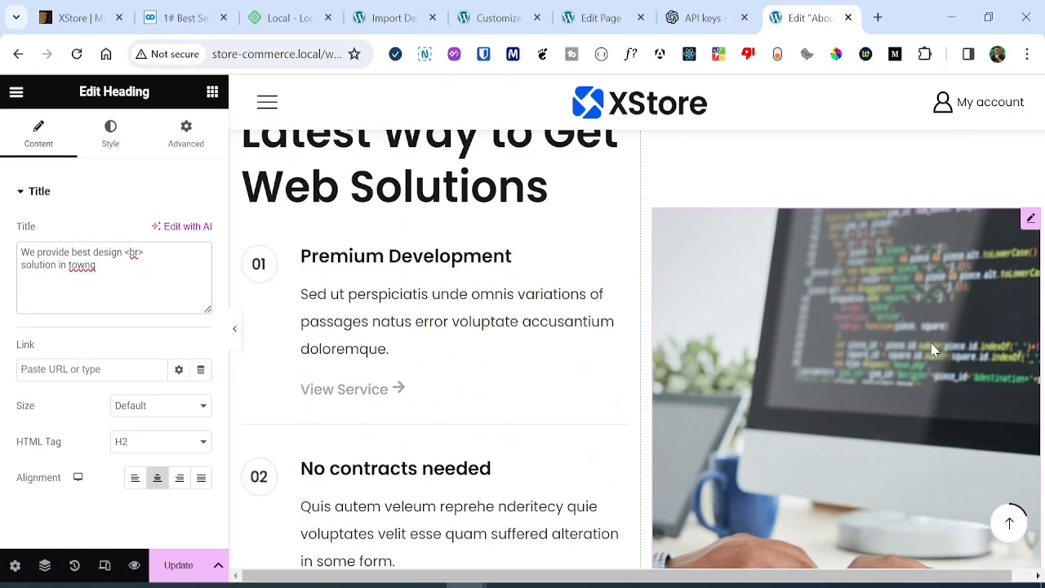
left_click(1031, 227)
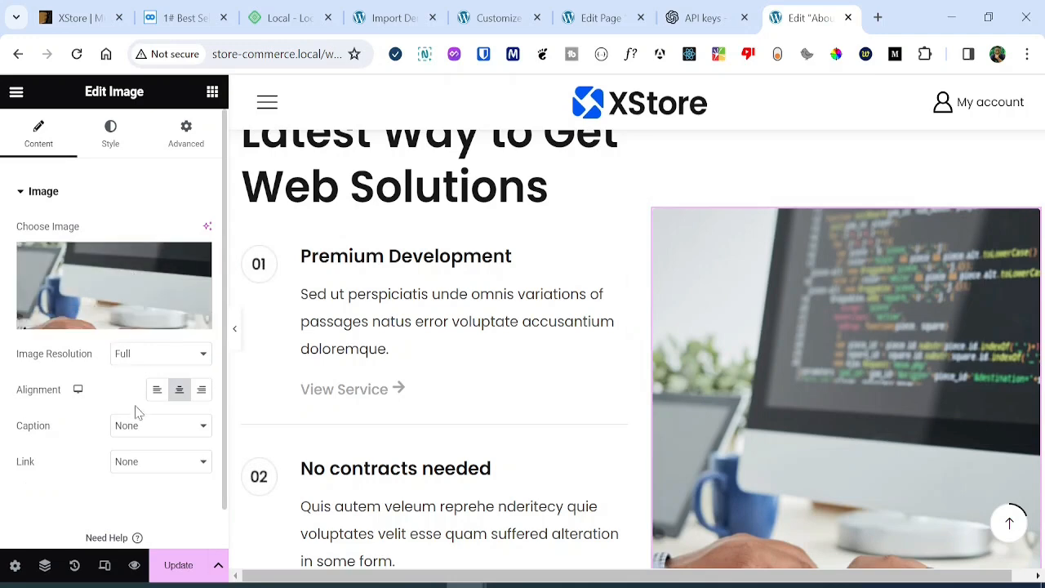
scroll(136, 403, "down", 1)
scroll(811, 337, "down", 5)
scroll(799, 374, "up", 1)
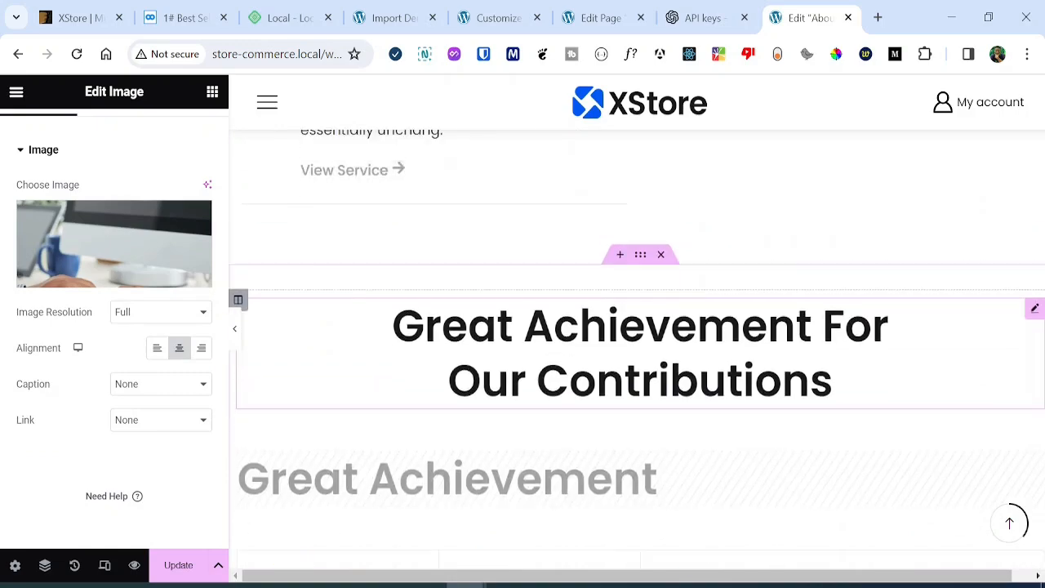
scroll(793, 378, "down", 4)
scroll(798, 417, "up", 2)
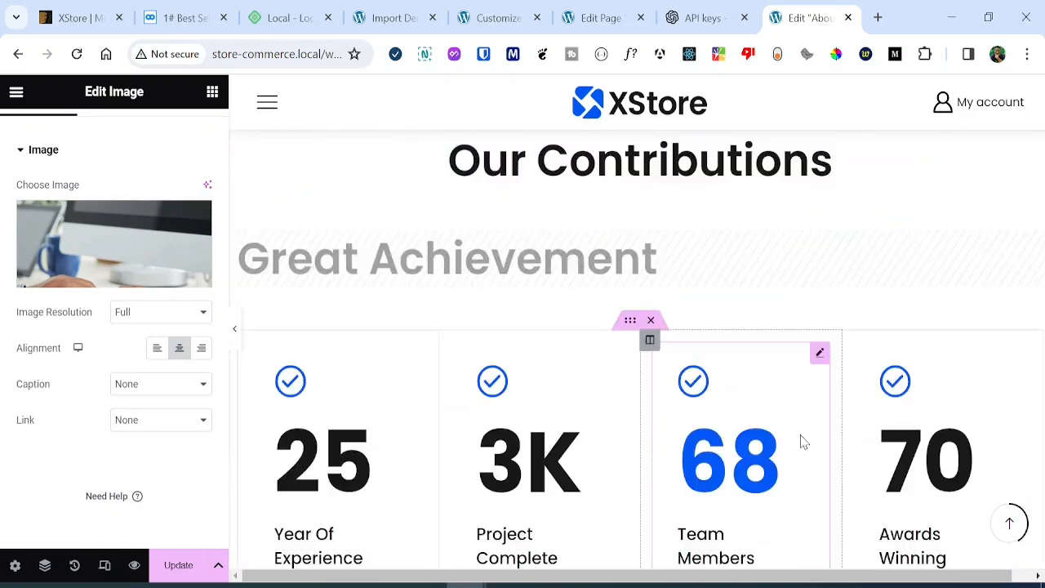
scroll(785, 462, "down", 8)
scroll(744, 300, "down", 9)
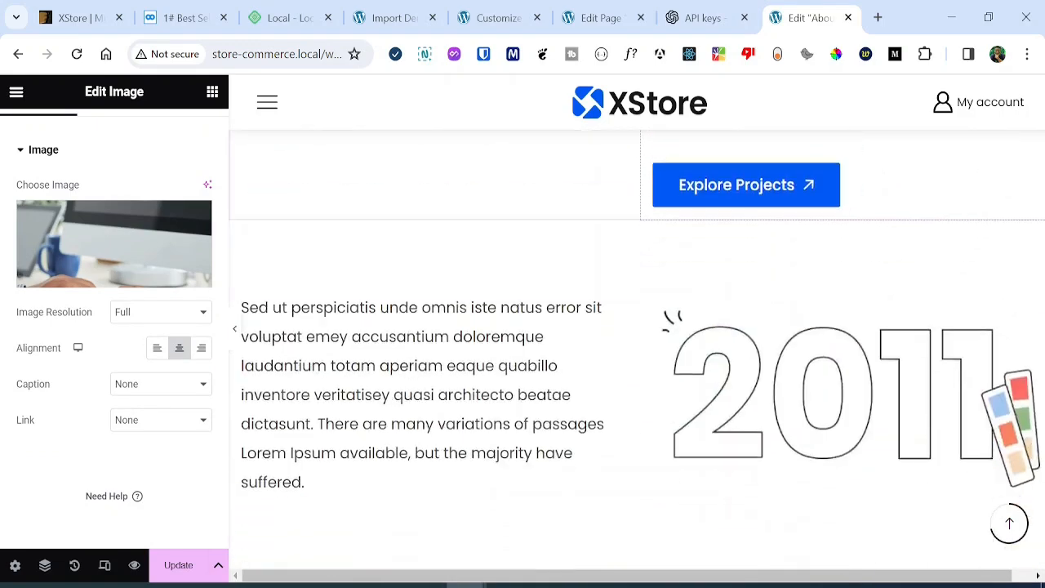
scroll(745, 301, "up", 1)
scroll(744, 300, "up", 1)
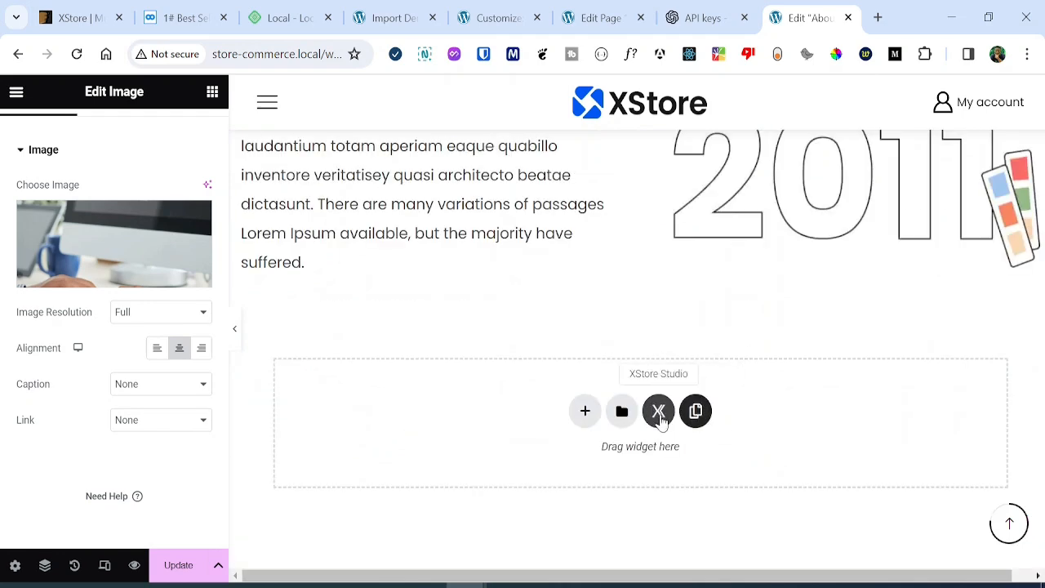
Insert XStore Studio's 'Great Achievement For Our Contributions' stats template into the empty section.
left_click(659, 414)
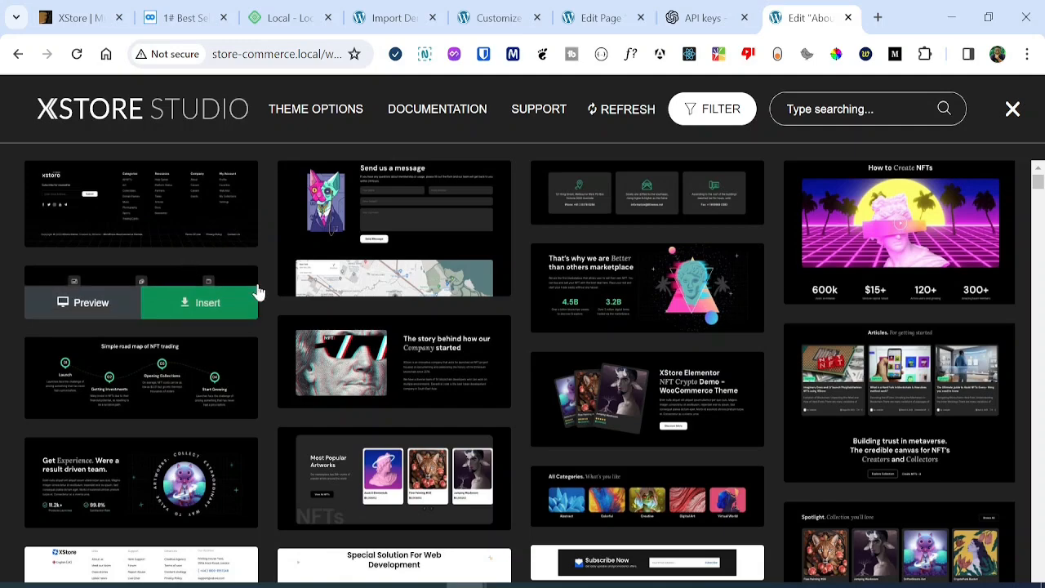
scroll(626, 340, "down", 3)
scroll(625, 339, "up", 3)
scroll(633, 343, "down", 5)
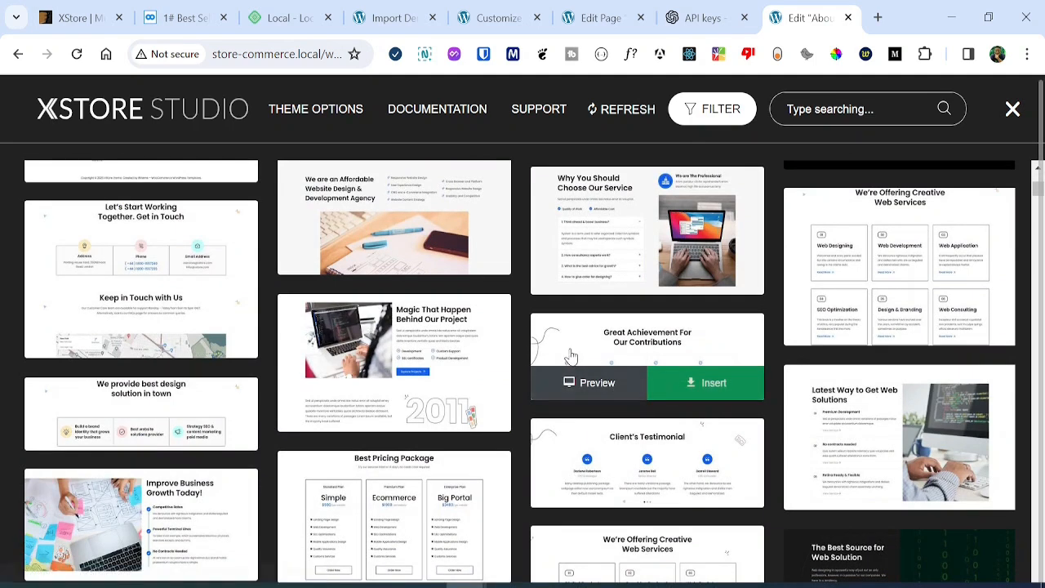
left_click(709, 388)
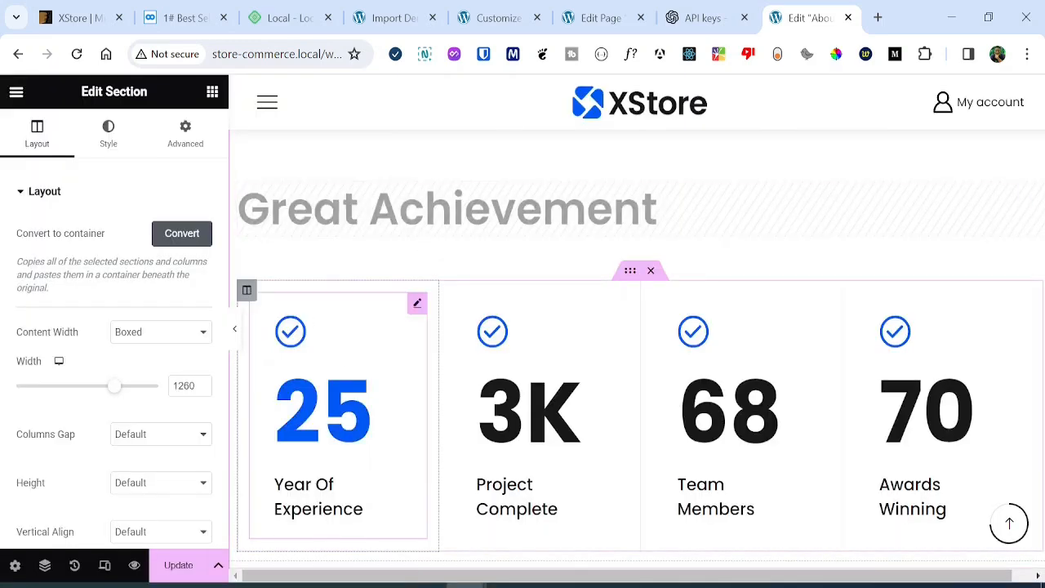
Select the 3K Project Complete counter box, then show the list of 60 XStore widgets.
scroll(637, 343, "down", 1)
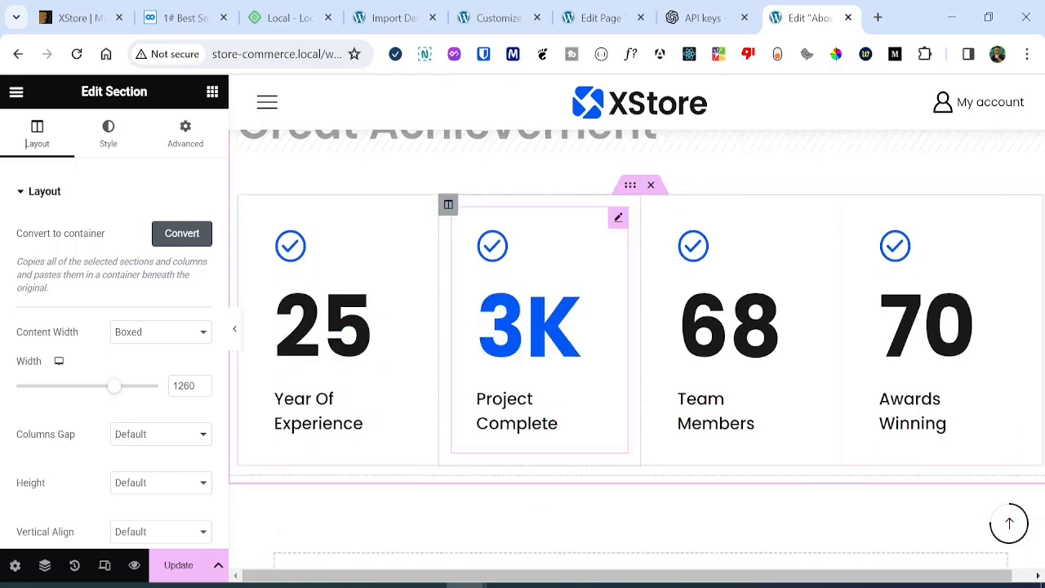
left_click(606, 256)
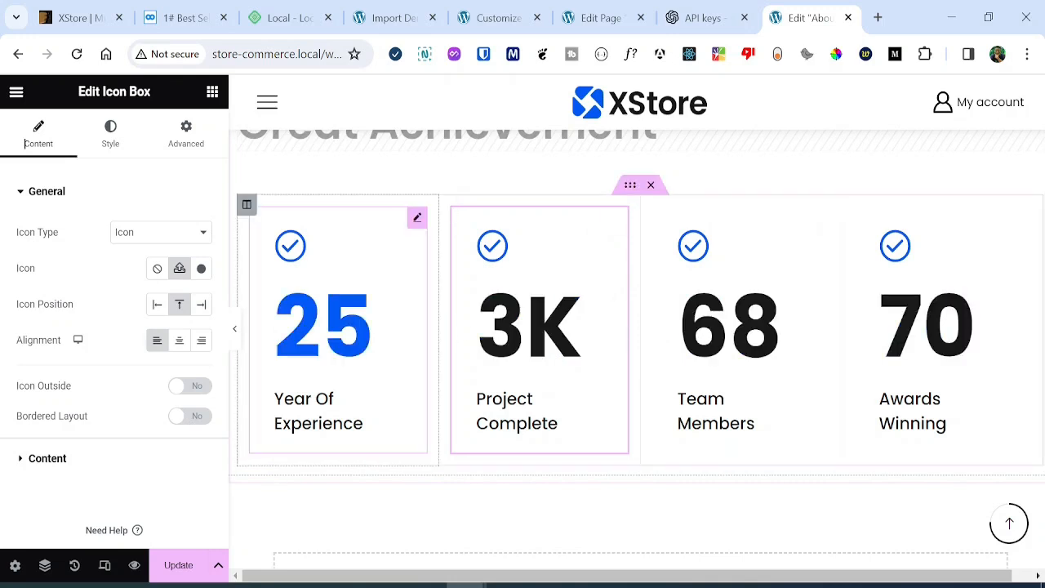
scroll(595, 331, "down", 3)
scroll(594, 332, "up", 1)
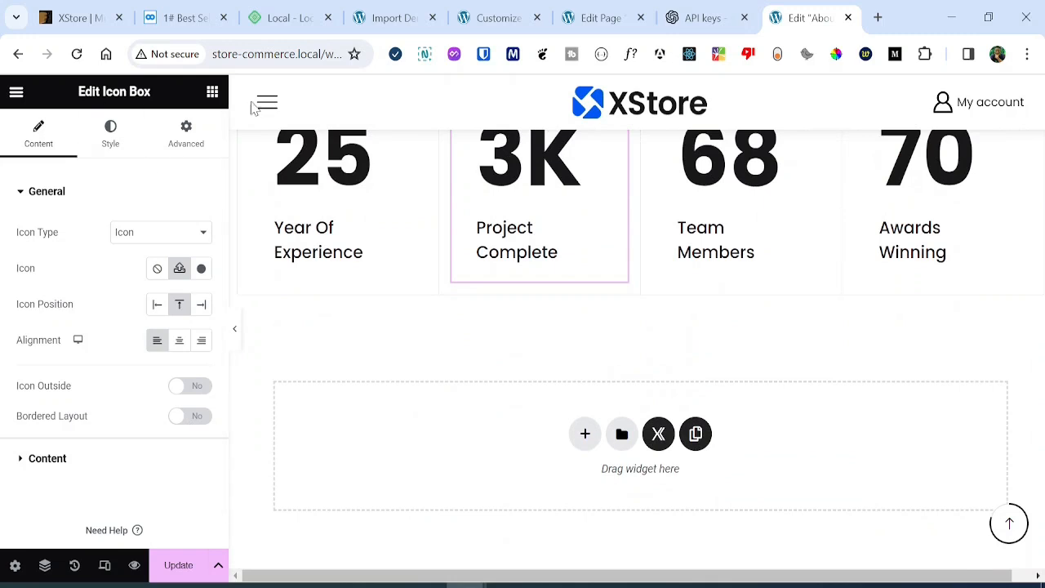
left_click(213, 92)
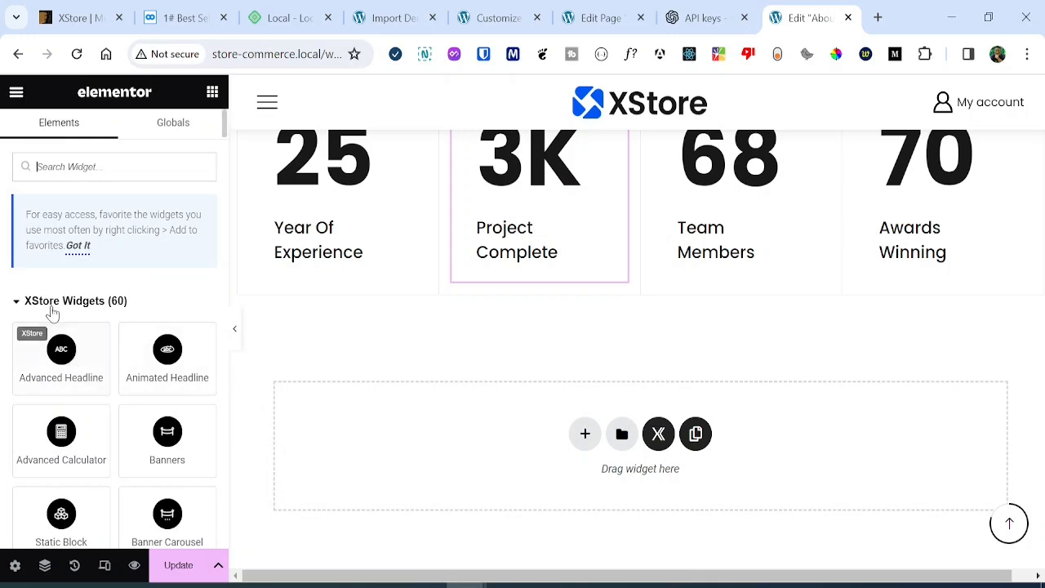
scroll(51, 310, "down", 1)
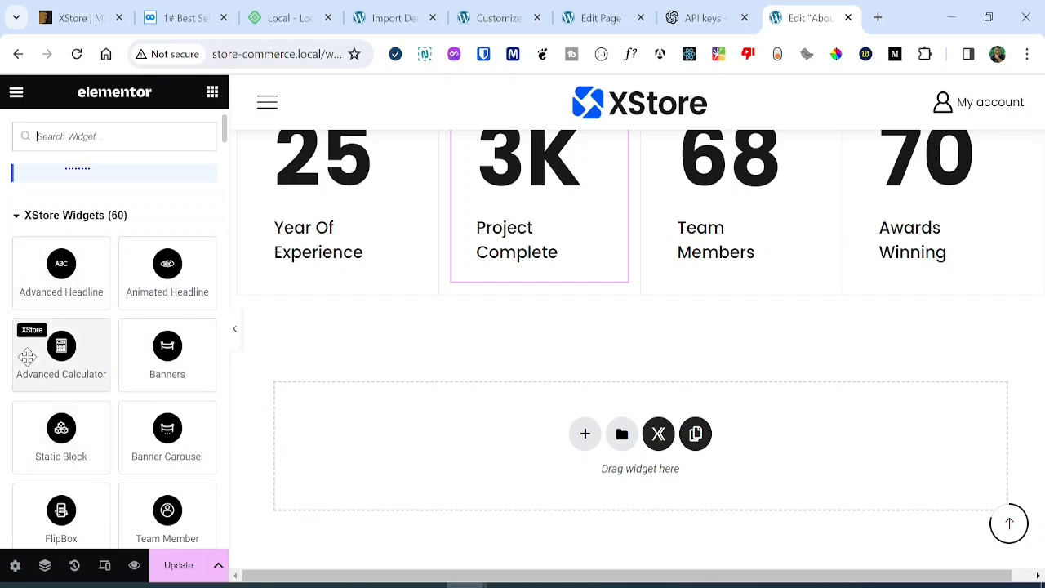
scroll(4, 367, "down", 3)
scroll(4, 367, "down", 4)
scroll(4, 367, "up", 1)
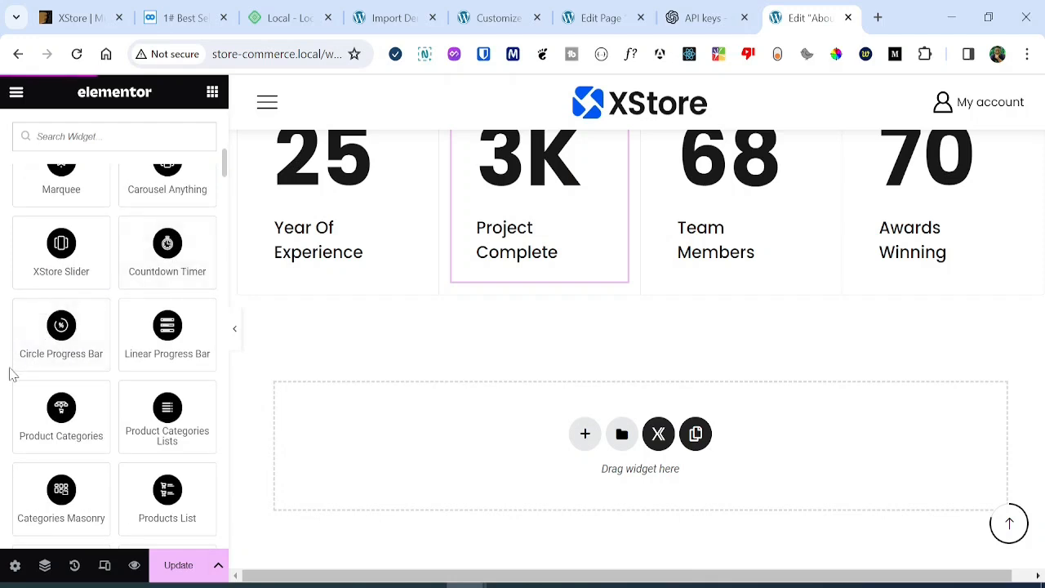
scroll(9, 374, "down", 3)
scroll(120, 398, "down", 2)
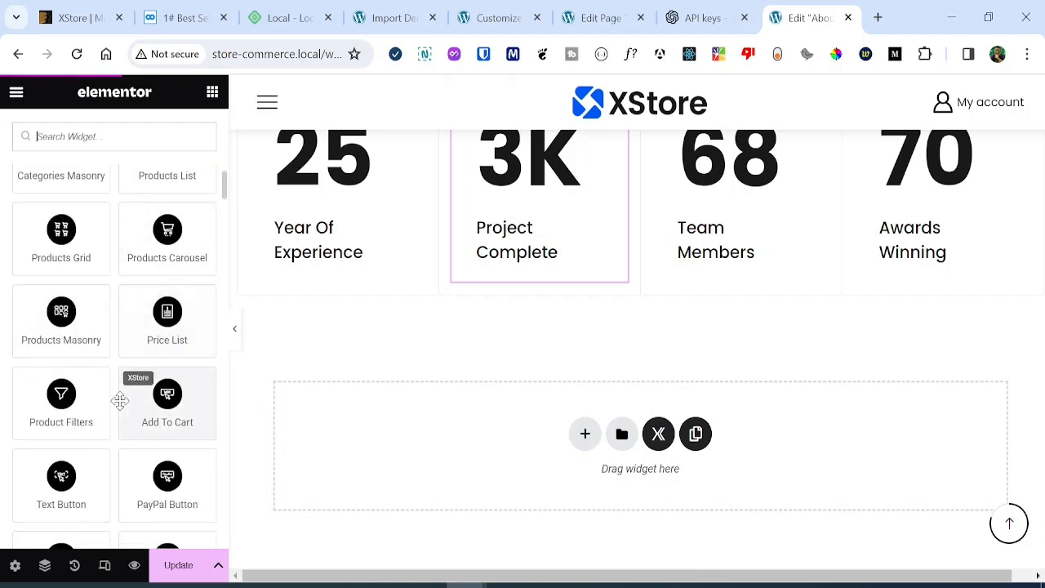
scroll(2, 349, "up", 2)
scroll(3, 349, "down", 1)
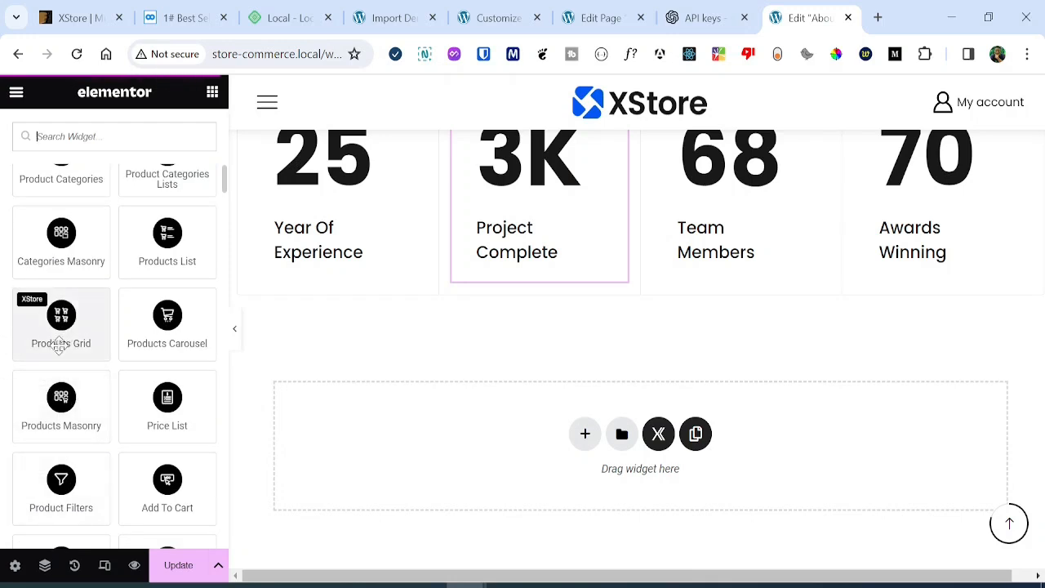
scroll(33, 384, "down", 1)
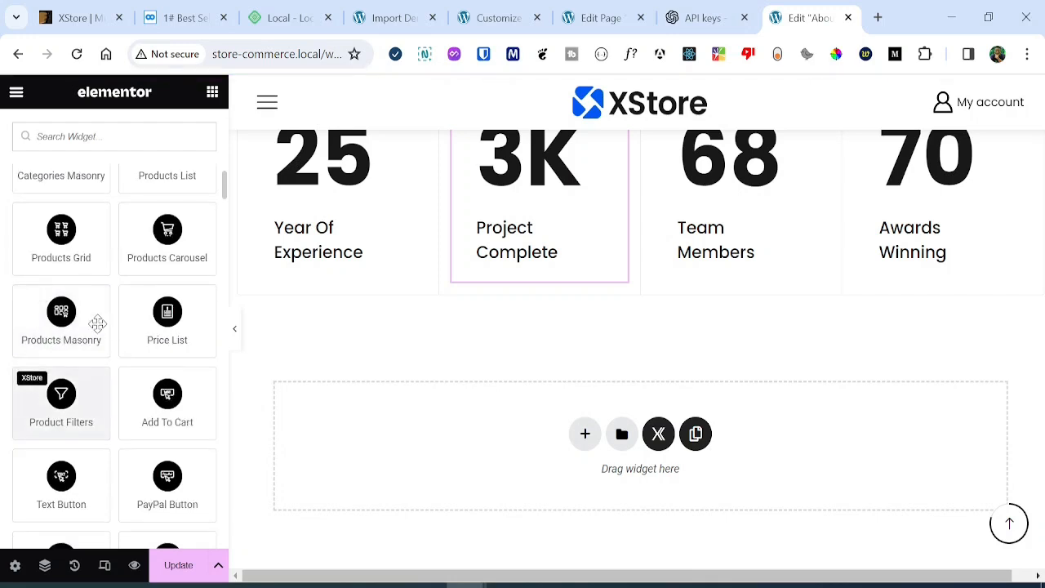
scroll(32, 373, "down", 3)
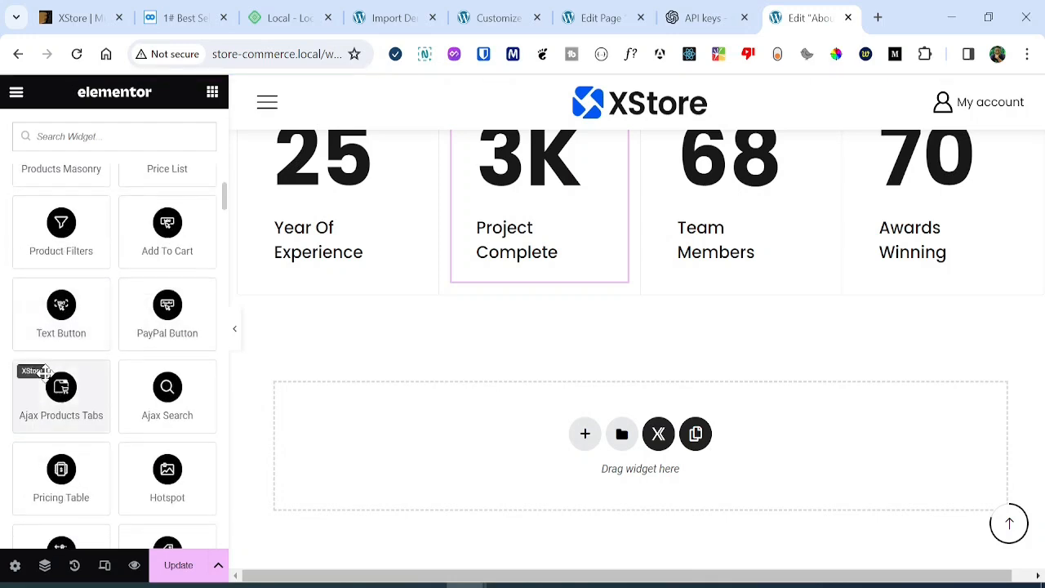
scroll(106, 294, "down", 1)
scroll(109, 290, "up", 5)
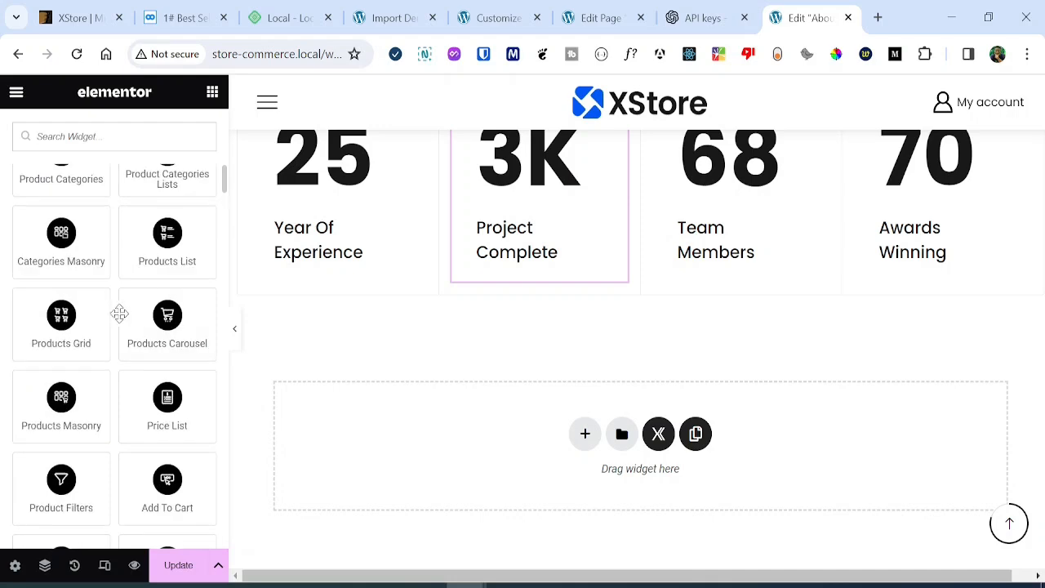
key("ctrl+l")
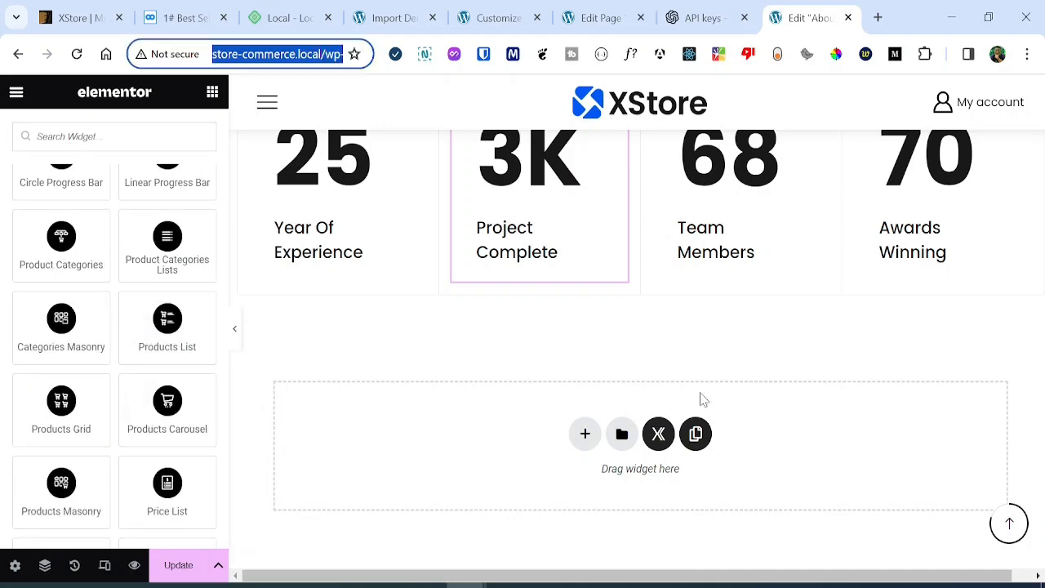
scroll(779, 284, "down", 6)
scroll(749, 215, "up", 7)
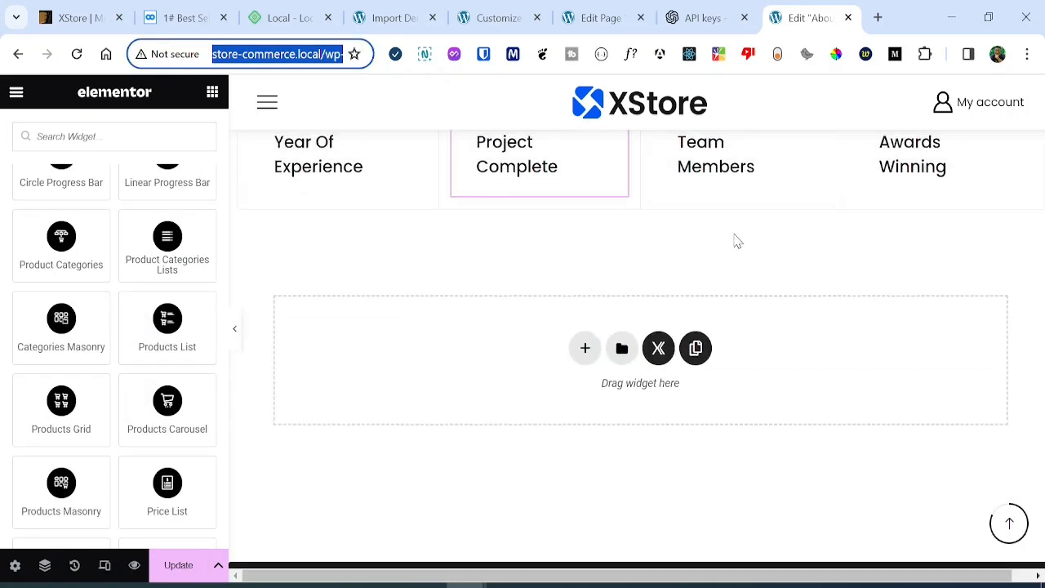
scroll(735, 237, "up", 2)
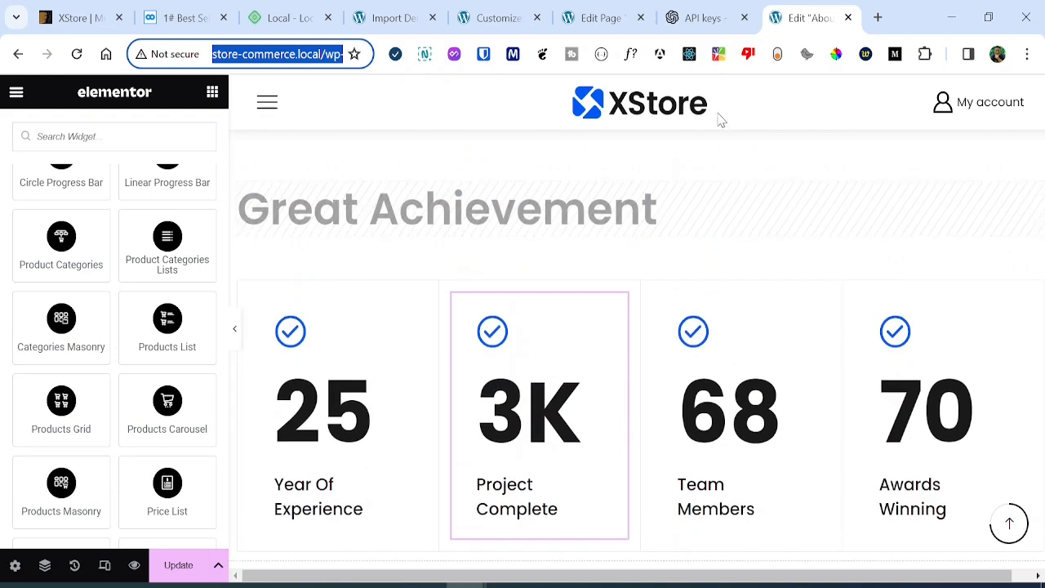
left_click(608, 18)
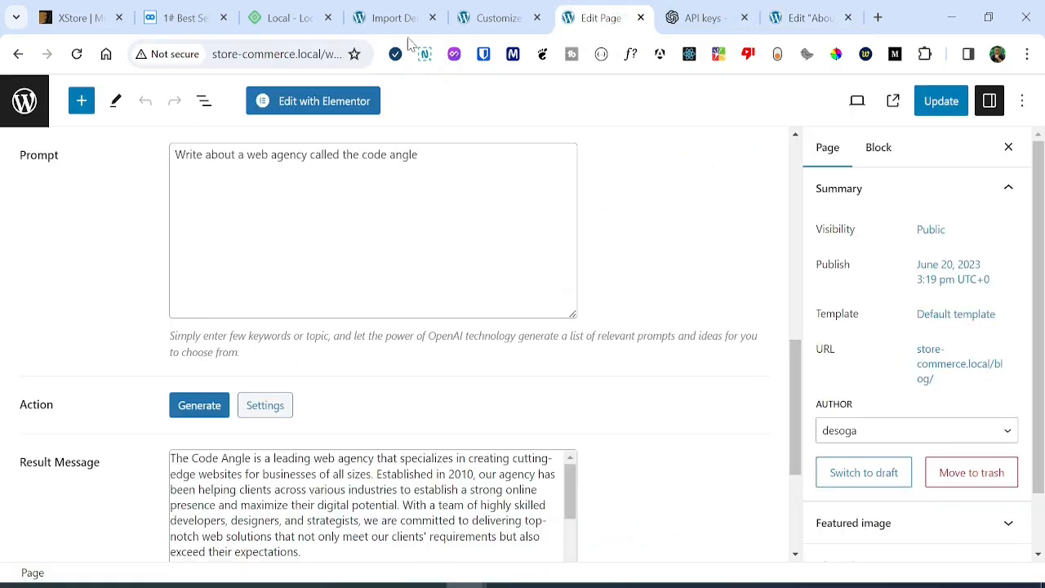
Close the Customizer tab and dismiss the Web Agency install success message.
left_click(500, 16)
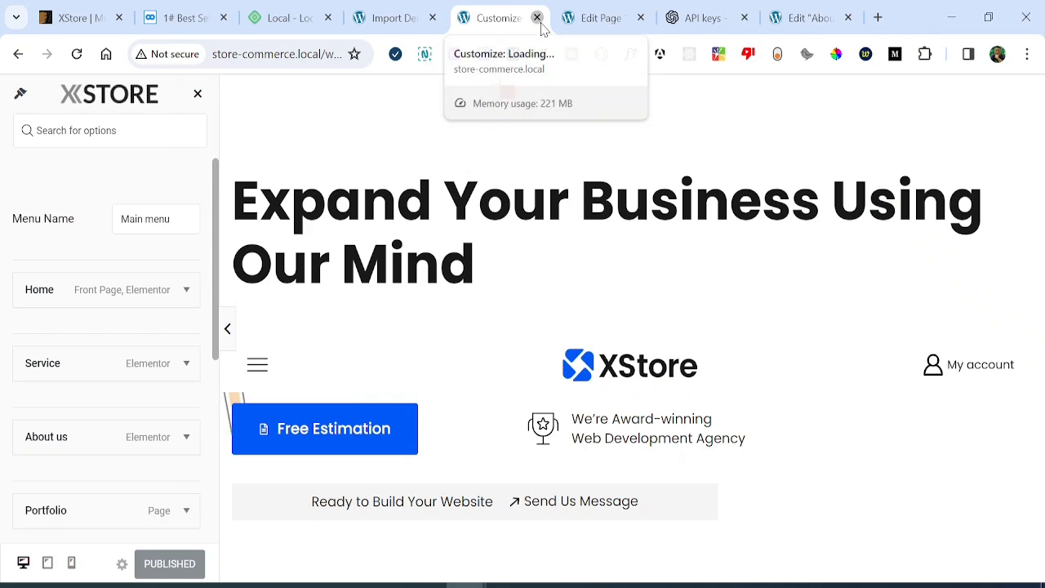
left_click(537, 18)
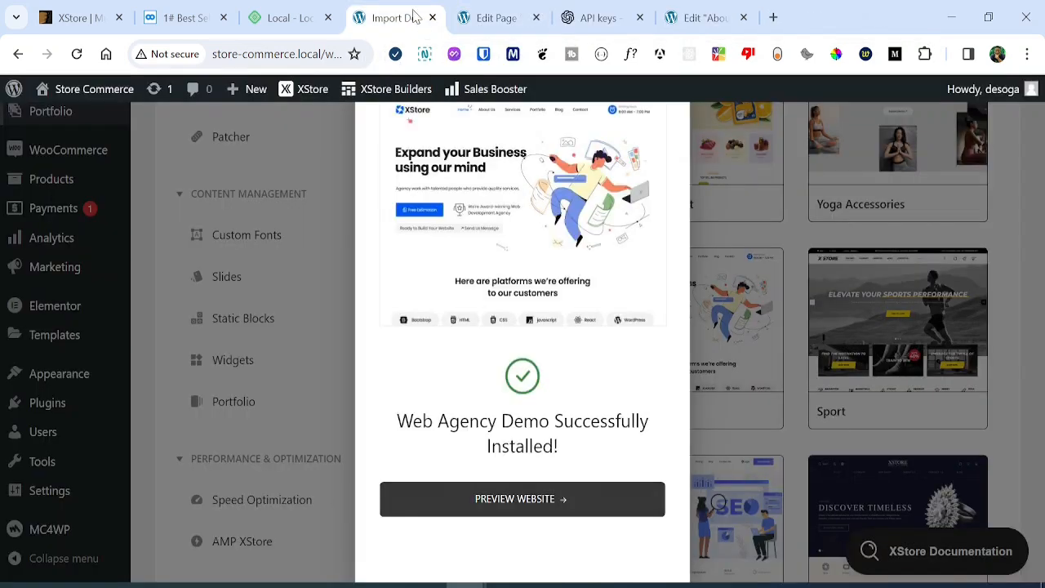
left_click(708, 154)
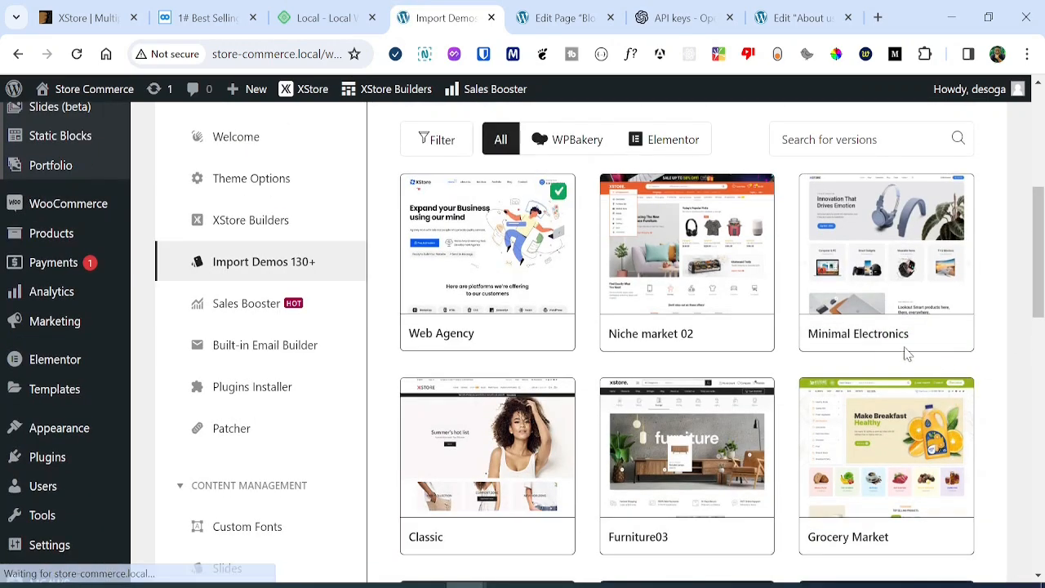
Import Minimal Electronics, skipping the content reset and creating and activating the XStore Child theme.
left_click(921, 341)
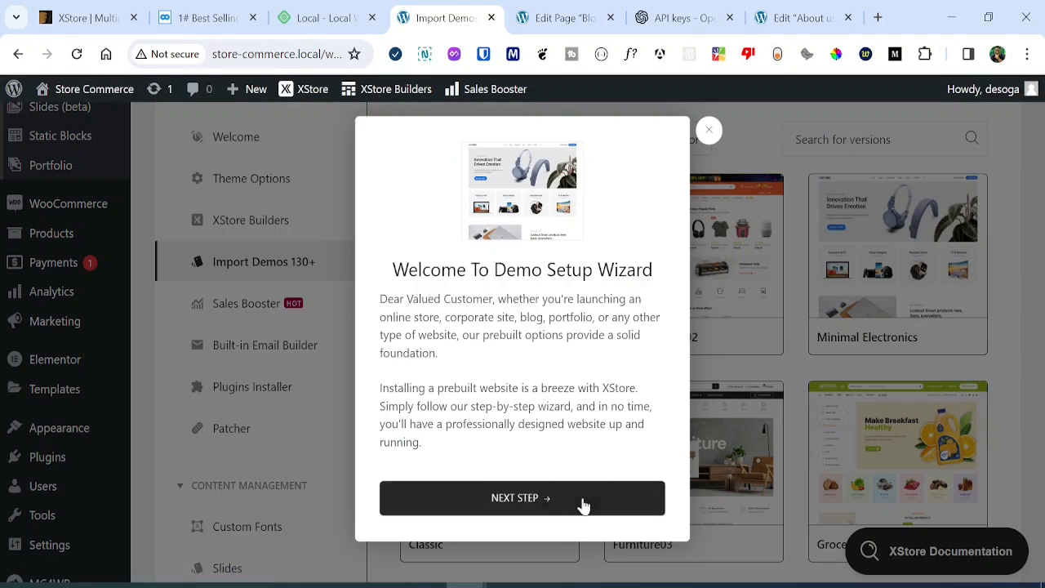
left_click(595, 499)
scroll(531, 390, "down", 2)
scroll(534, 394, "up", 2)
scroll(534, 394, "down", 2)
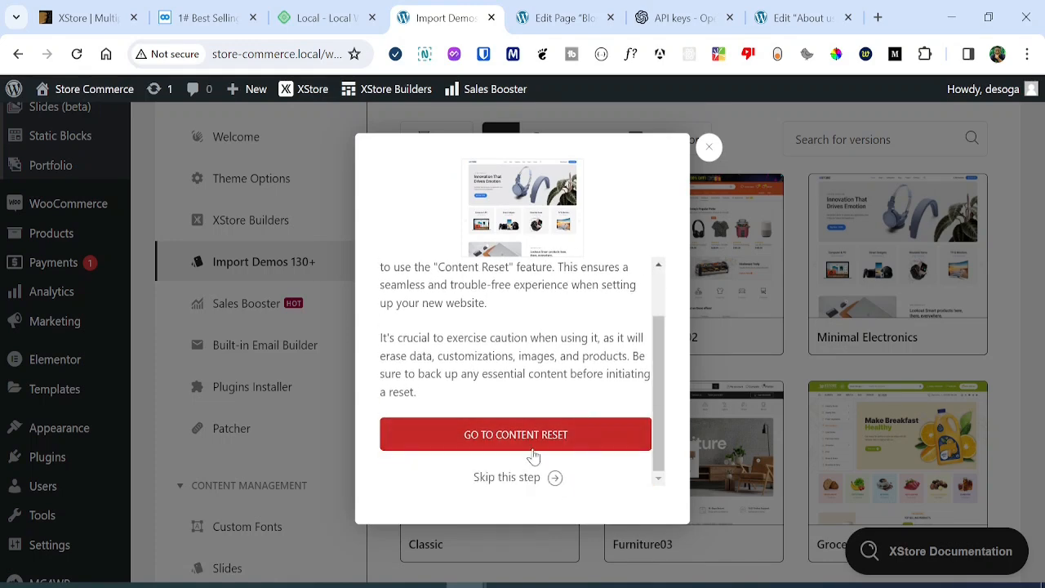
left_click(537, 477)
scroll(485, 436, "down", 2)
scroll(486, 438, "up", 1)
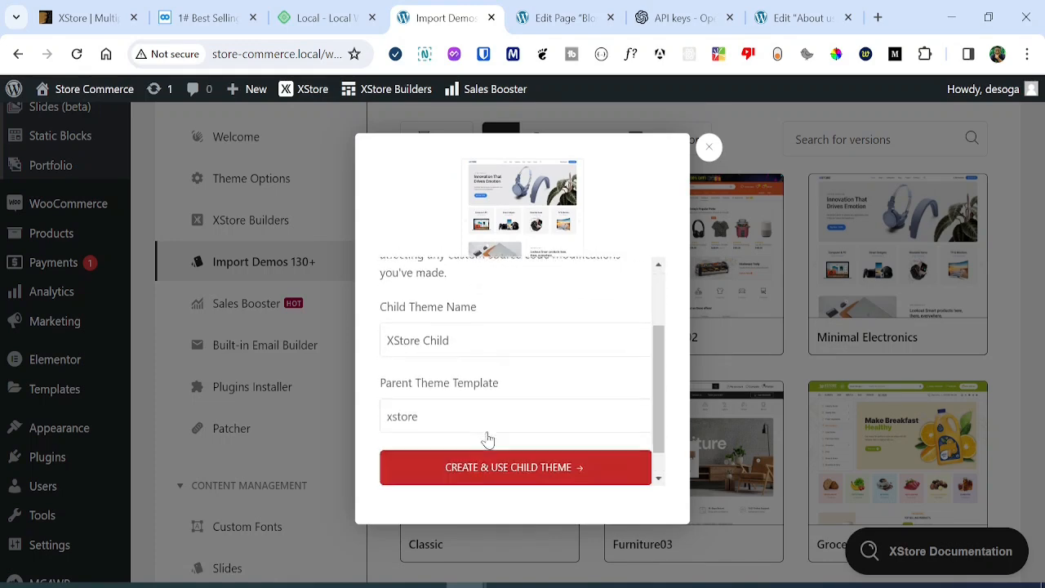
scroll(500, 459, "down", 2)
left_click(518, 441)
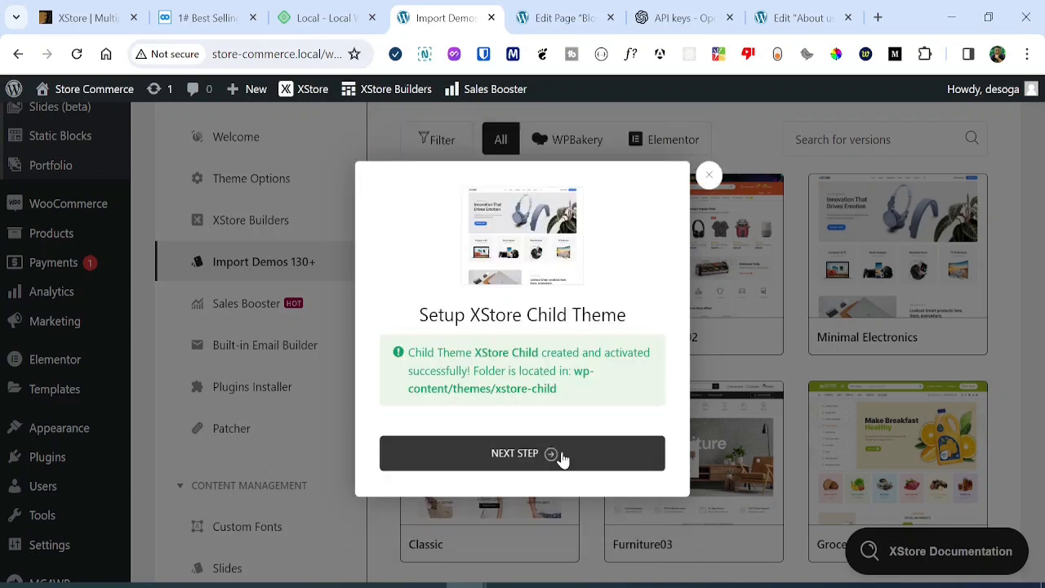
left_click(560, 456)
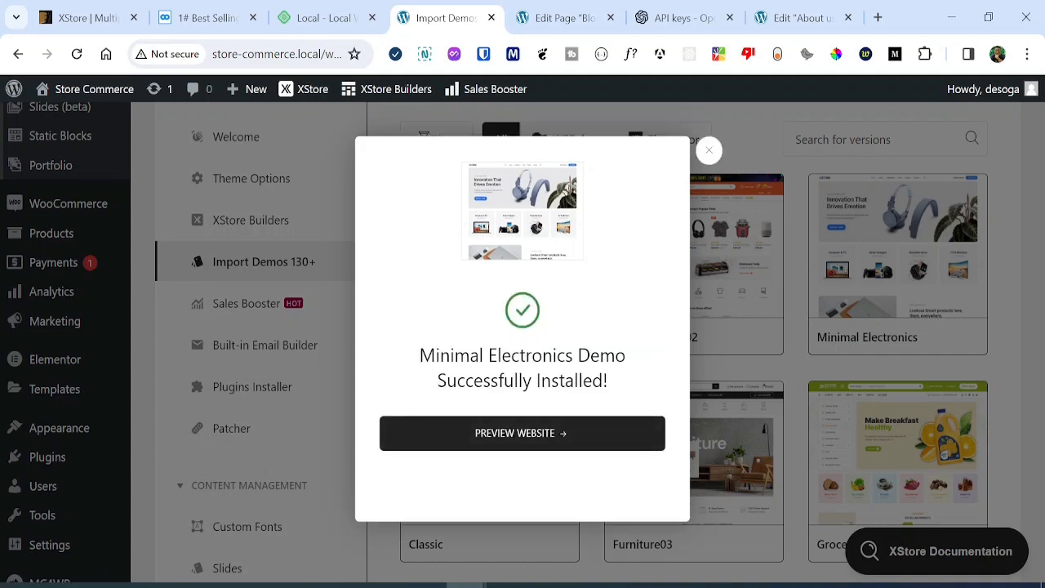
Preview the new website and close the Edit Page, API keys and About editor tabs without saving.
left_click(560, 432)
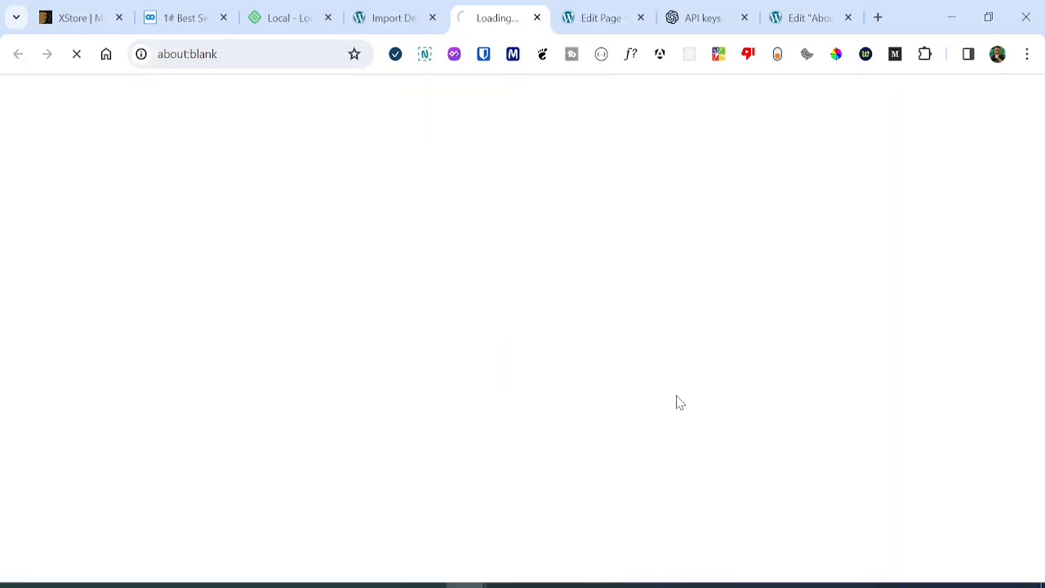
left_click(614, 7)
left_click(641, 17)
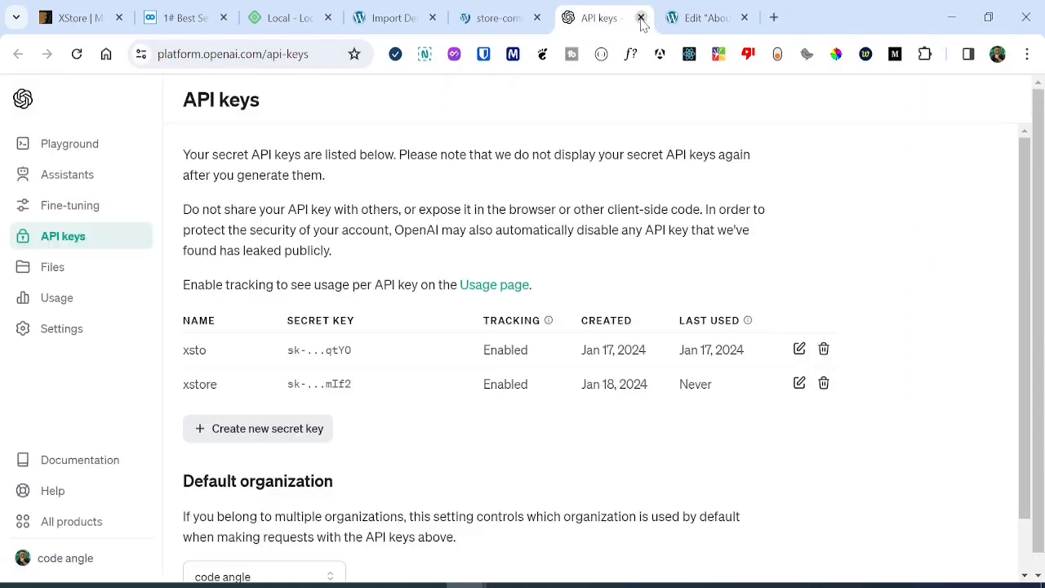
left_click(641, 17)
left_click(641, 17)
left_click(593, 163)
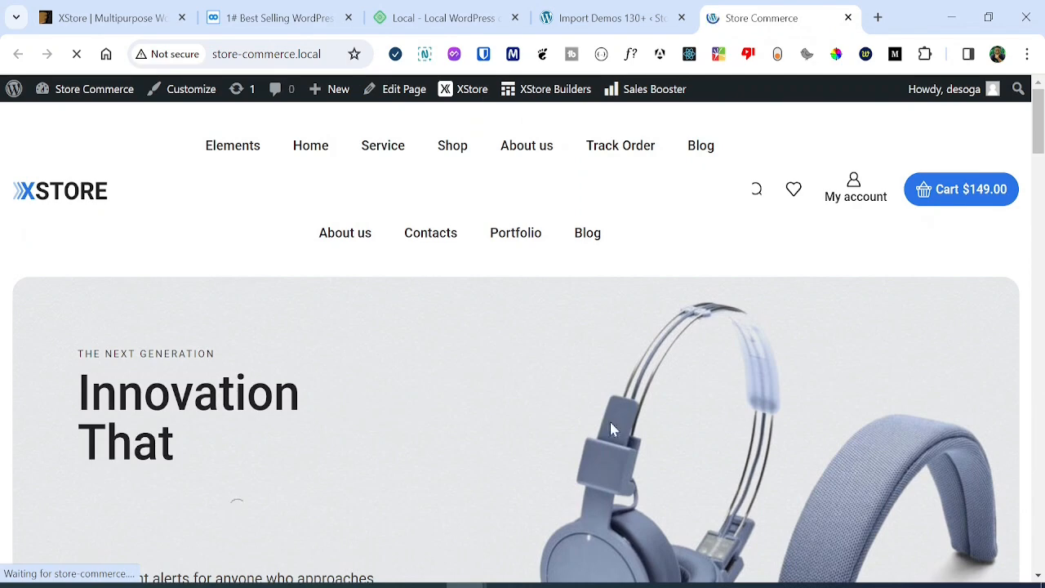
Browse the Minimal Electronics home page and Shop page, then return to Import Demos.
left_click_drag(1038, 122, 1037, 124)
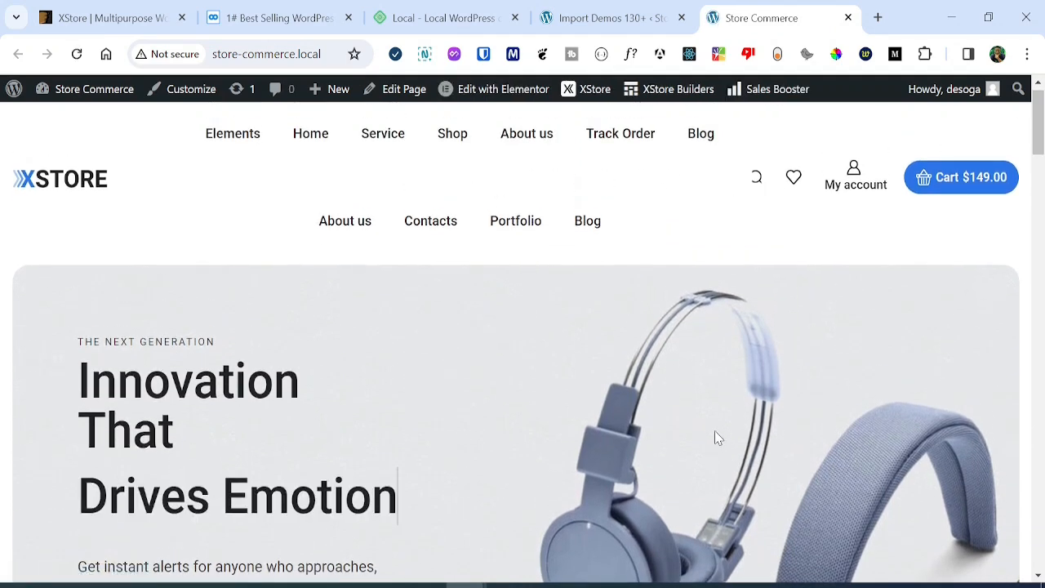
mouse_move(1037, 143)
left_mouse_down()
mouse_move(1040, 289)
mouse_move(1041, 154)
left_mouse_up()
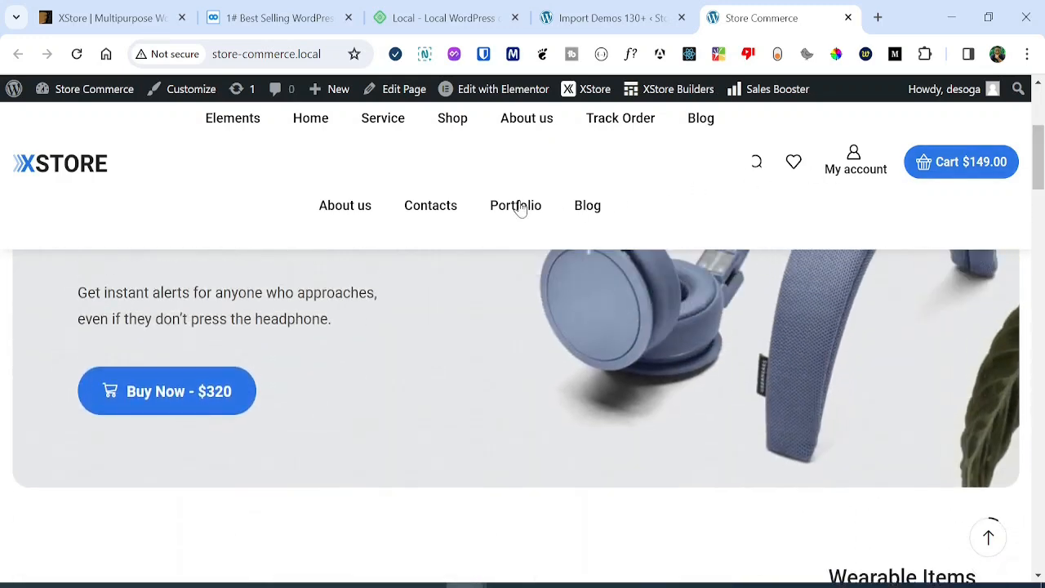
left_click(452, 123)
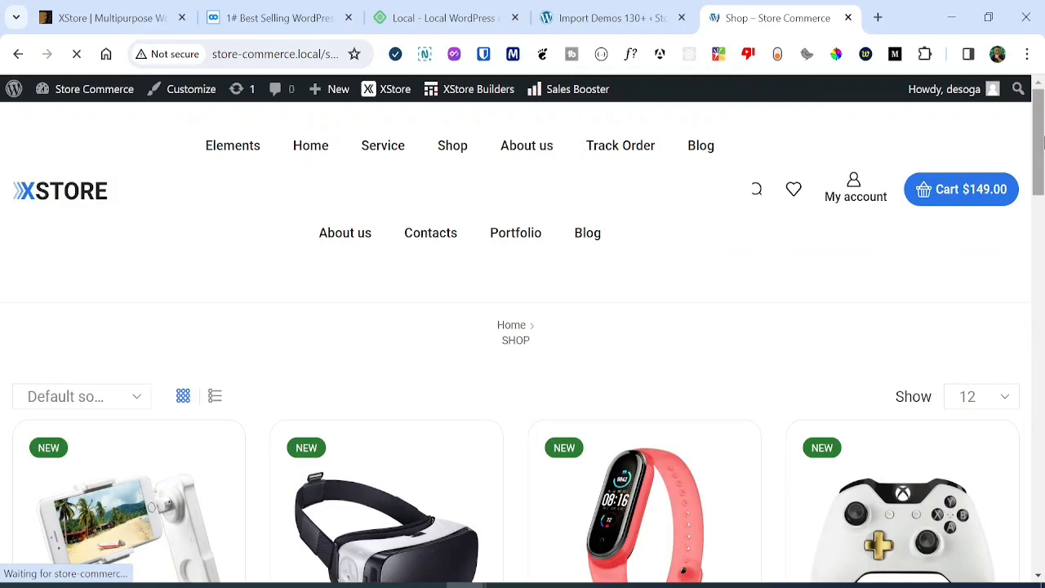
left_click_drag(1043, 143, 1042, 190)
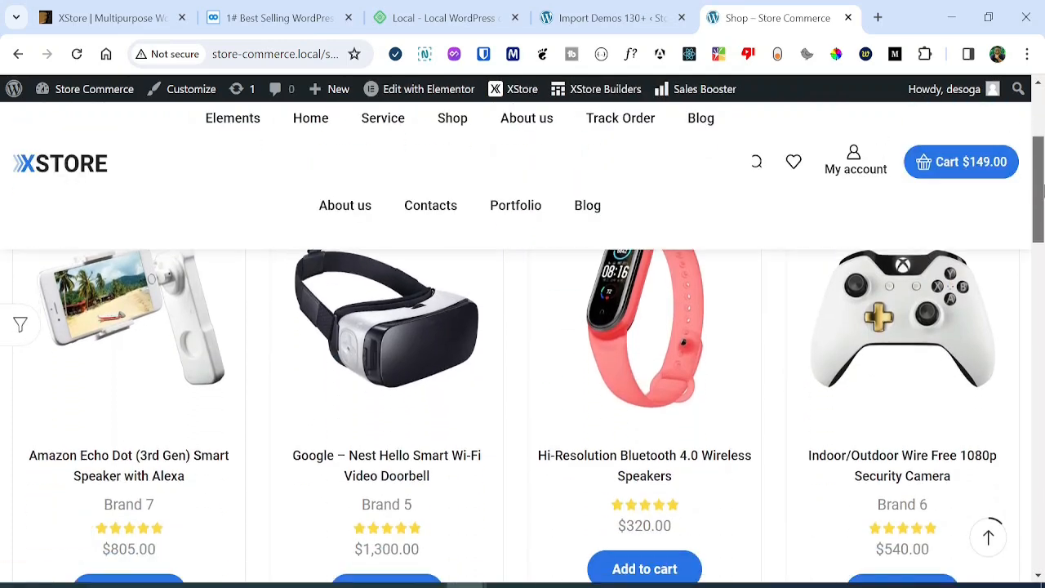
left_click(620, 11)
Dismiss the success message and edit the SmartThings Indoor 1080p Wi-Fi Security Camera from All Products.
left_click(708, 151)
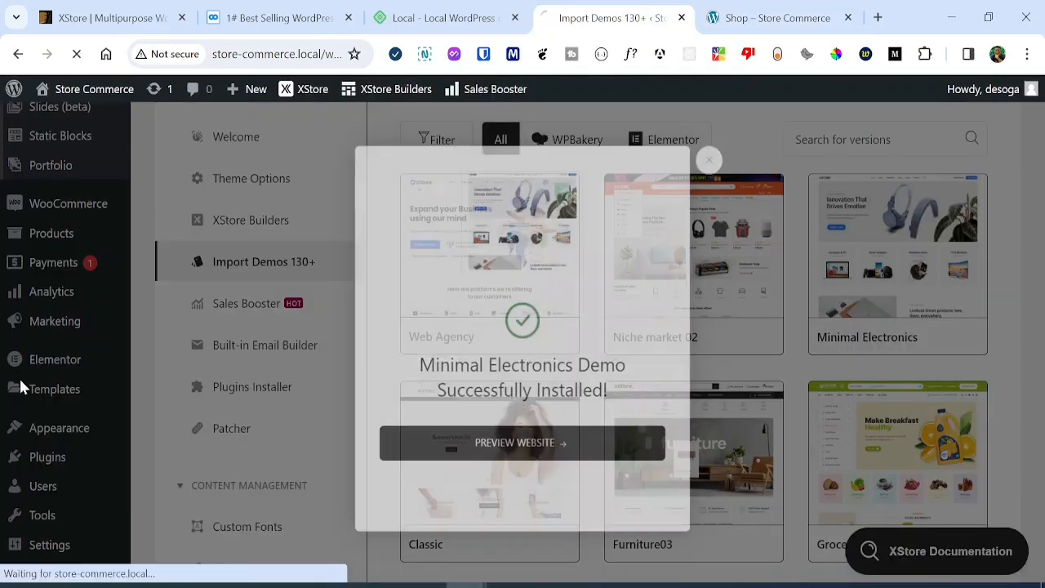
mouse_move(71, 236)
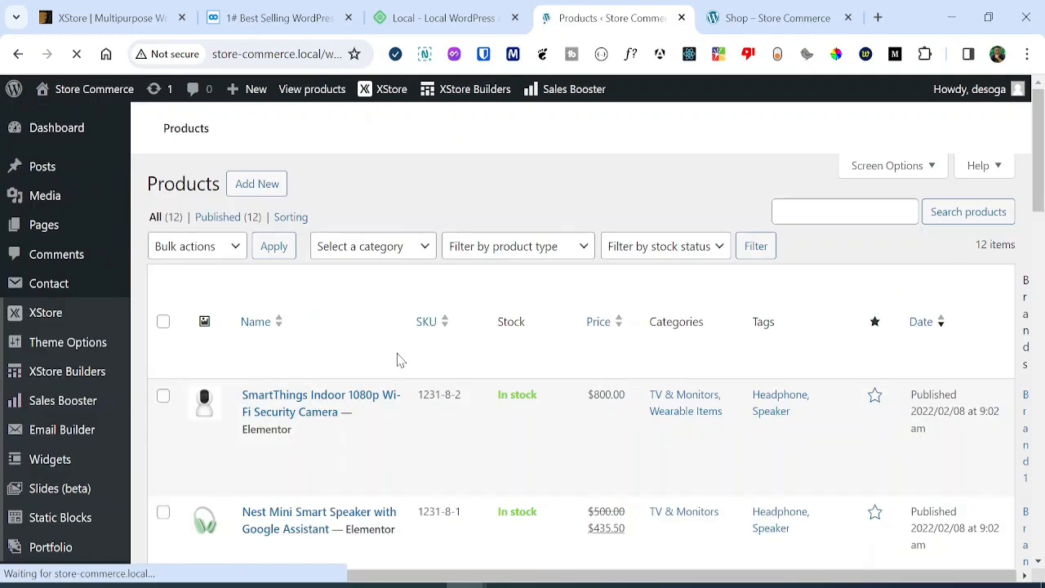
left_click_drag(1042, 187, 1042, 207)
scroll(427, 446, "down", 1)
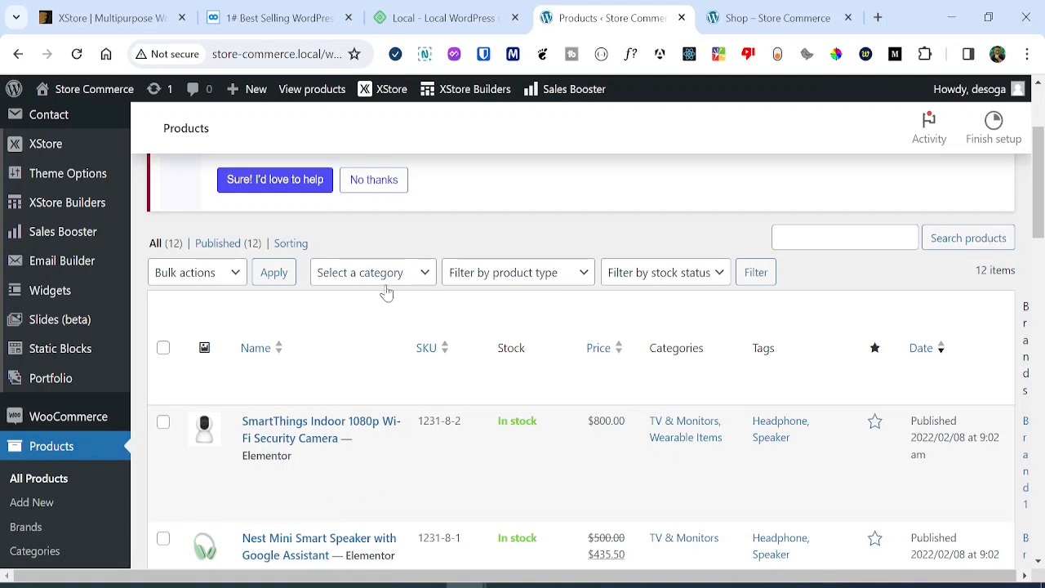
mouse_move(266, 451)
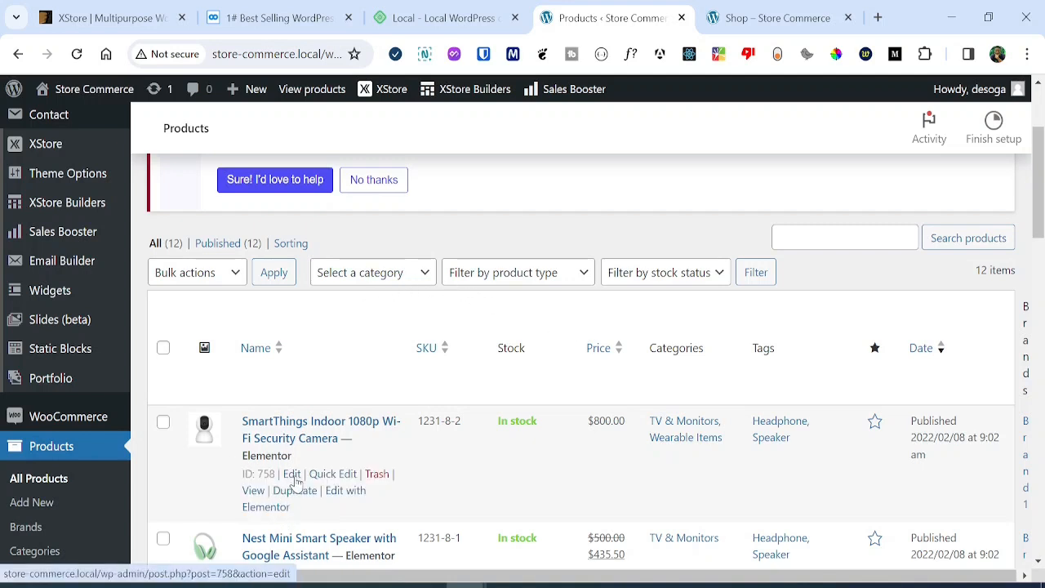
left_click(293, 477)
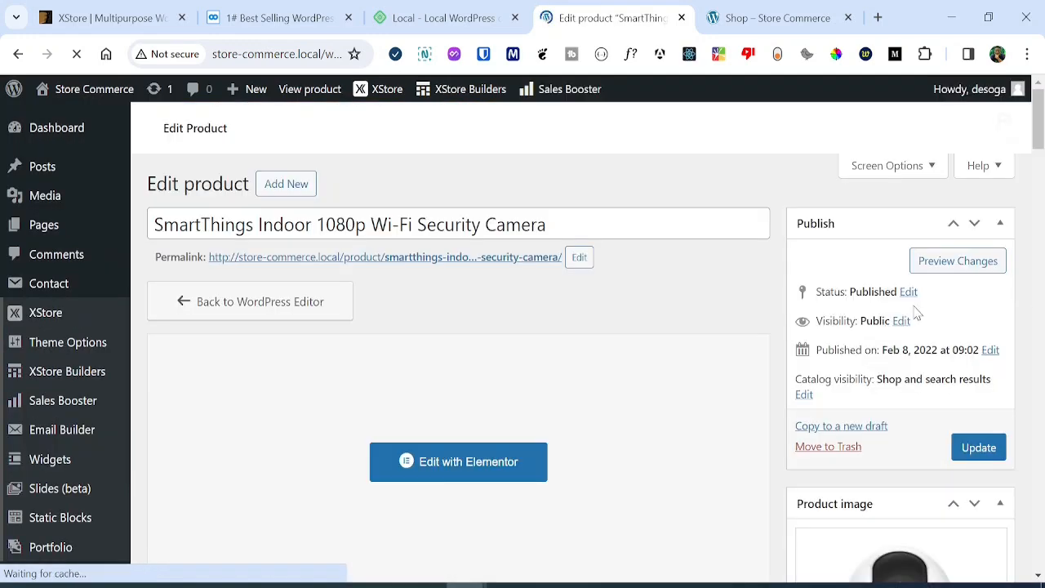
Look over the product's XStore AI Assistant settings and short description in the editor.
left_click_drag(1039, 139, 1040, 424)
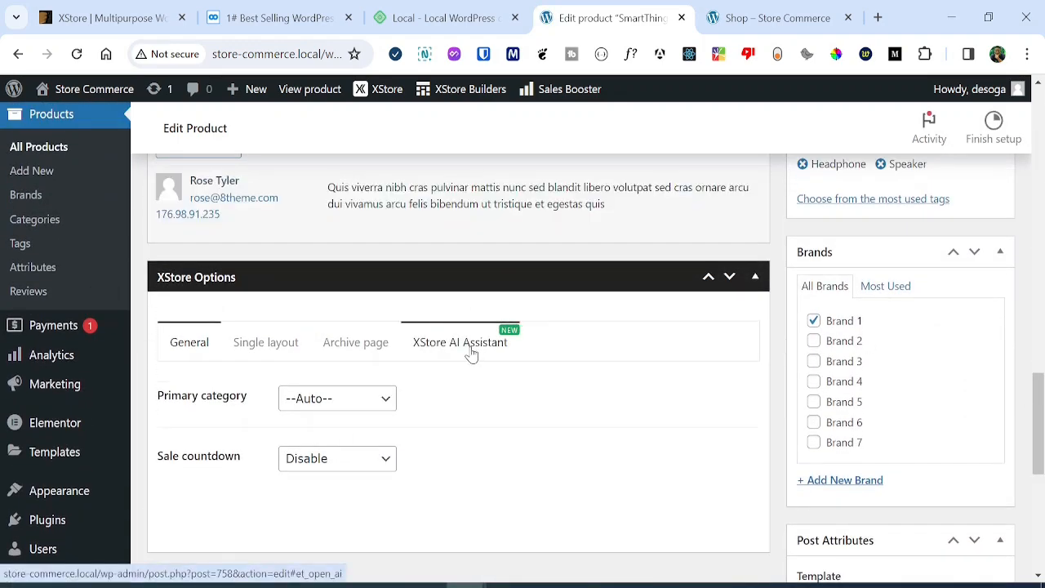
left_click(469, 349)
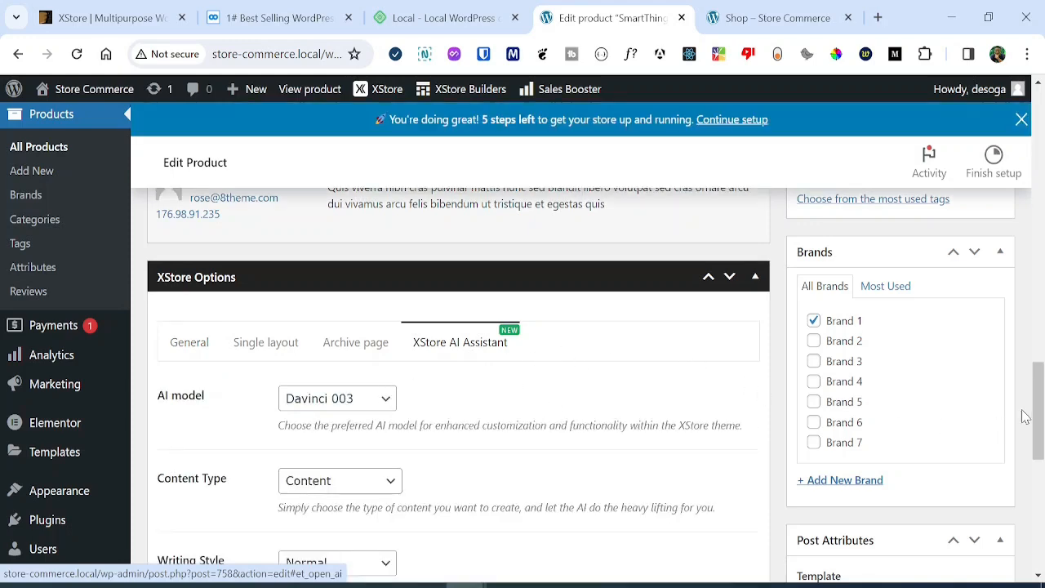
left_click_drag(1040, 412, 1039, 331)
left_click(398, 372)
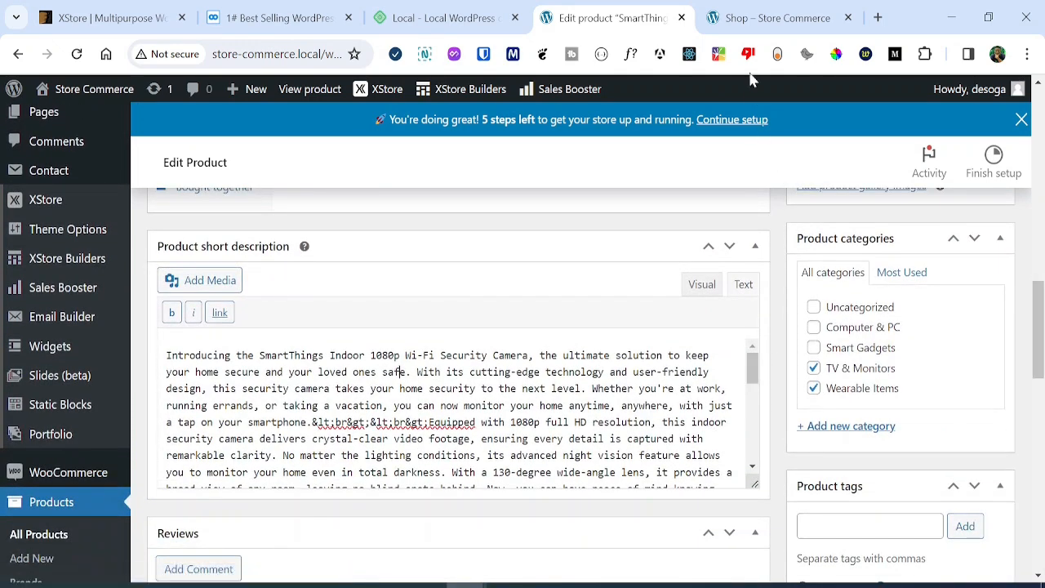
left_click(759, 17)
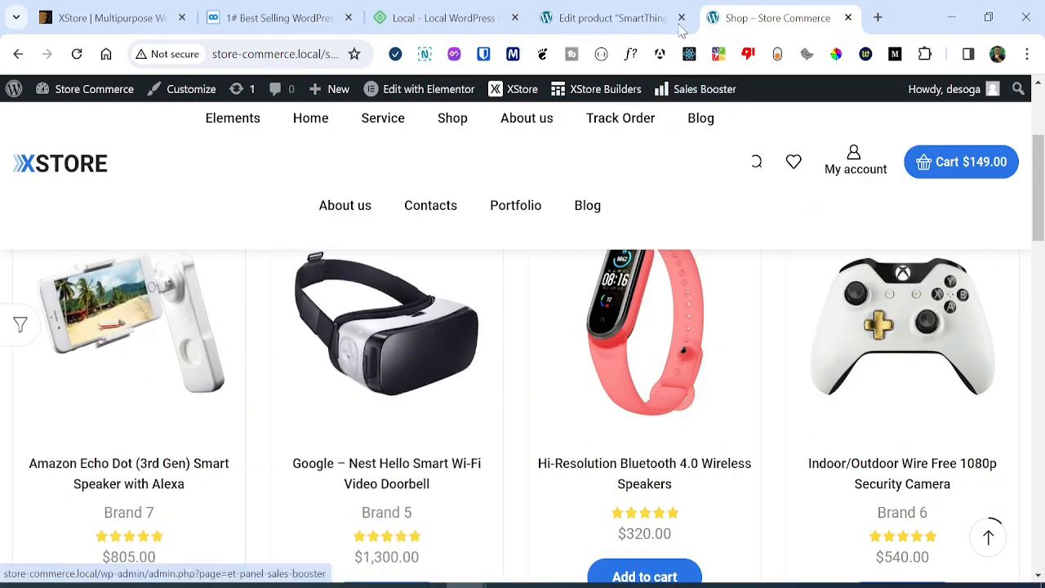
left_click(645, 18)
left_click_drag(1039, 327, 1036, 155)
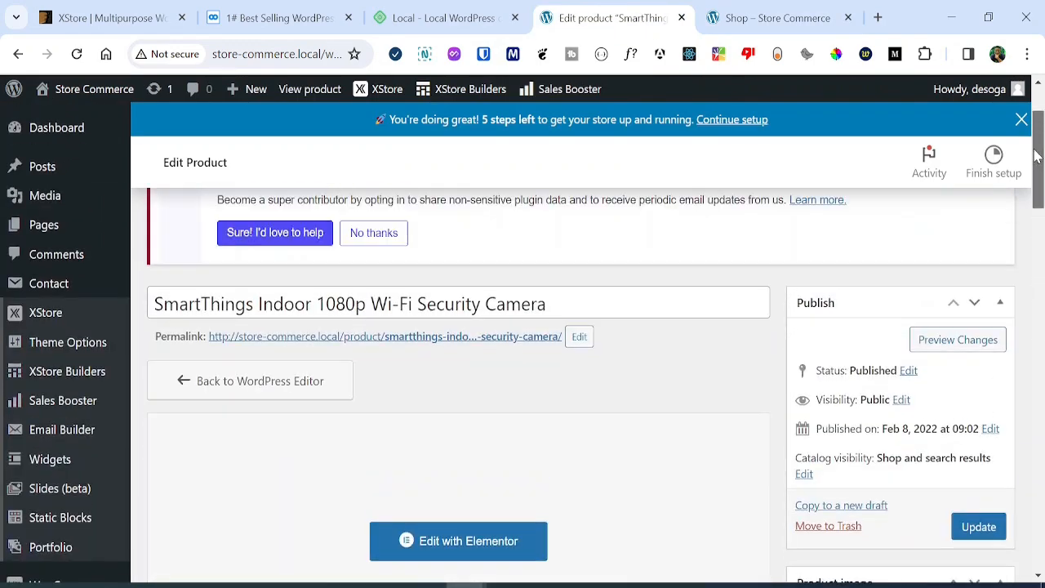
left_click_drag(153, 303, 312, 303)
Find 'SmartThings Indoor' on the Shop page and open the security camera's product page.
left_click(775, 17)
key("ctrl+f")
type("SmartThings Indoor")
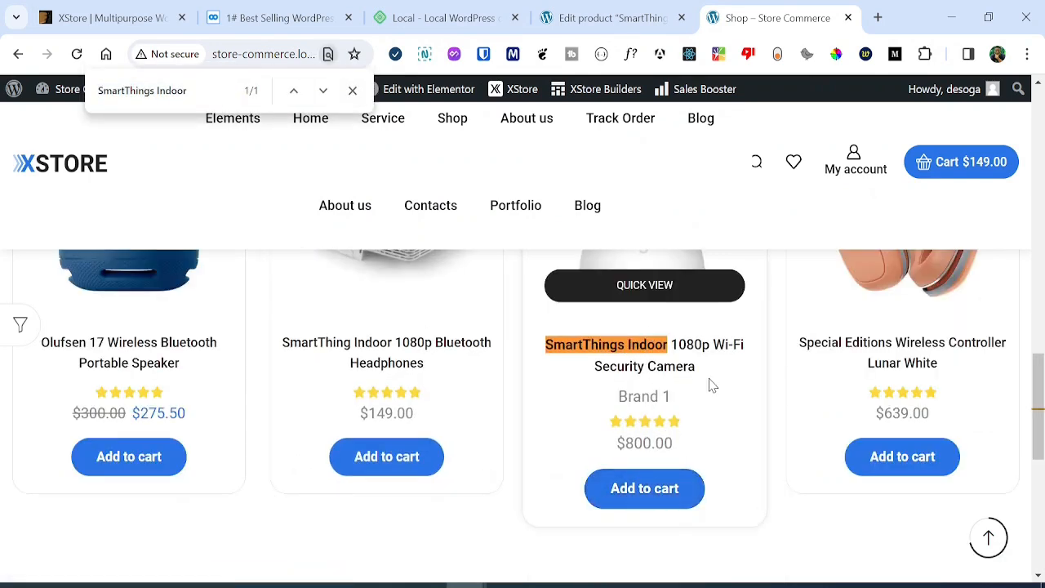
left_click(679, 359)
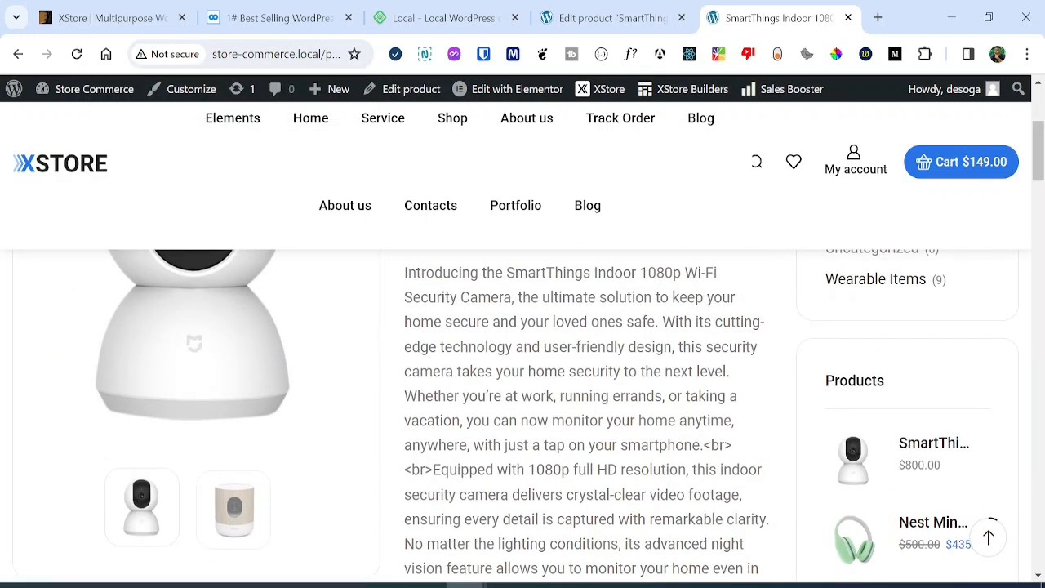
In the product editor, set the AI model to GPT-3.5 turbo and Writing Style to Informative.
left_click(602, 20)
scroll(583, 327, "down", 12)
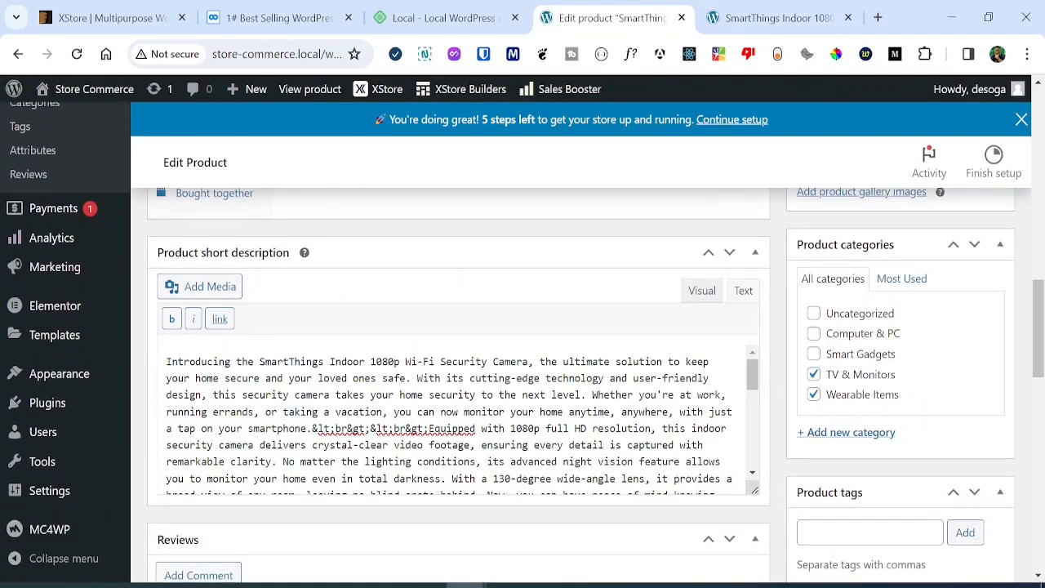
left_click_drag(165, 361, 504, 428)
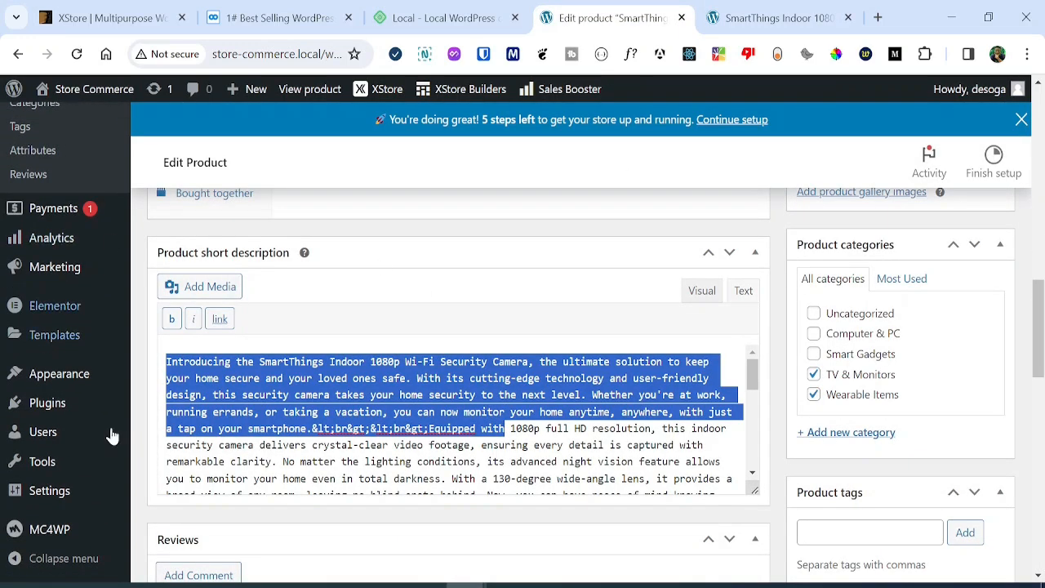
left_click_drag(1039, 290, 1039, 119)
left_click_drag(545, 304, 150, 320)
left_click_drag(1039, 168, 1042, 457)
scroll(581, 406, "up", 2)
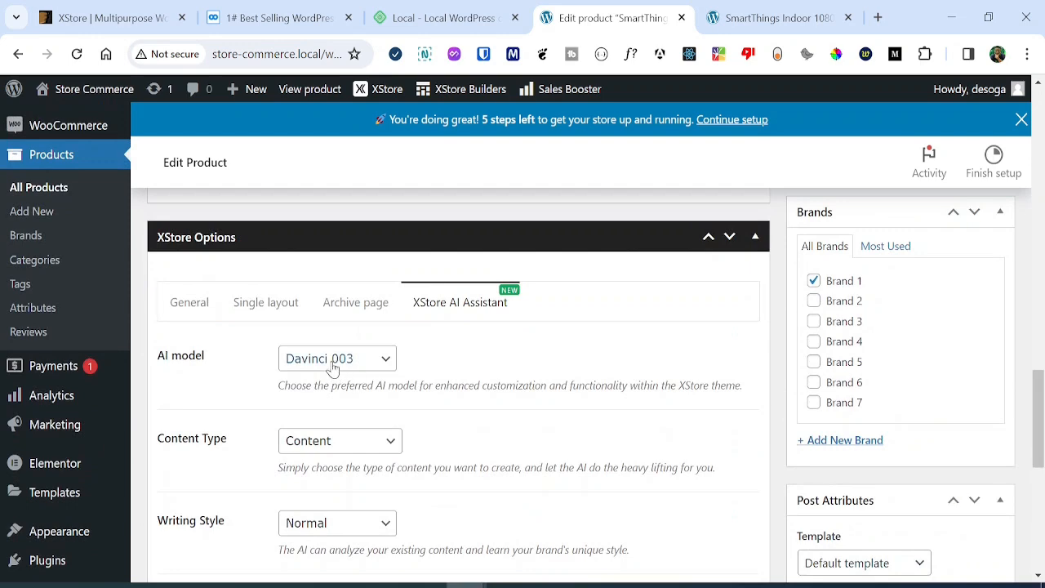
left_click(332, 359)
left_click(359, 424)
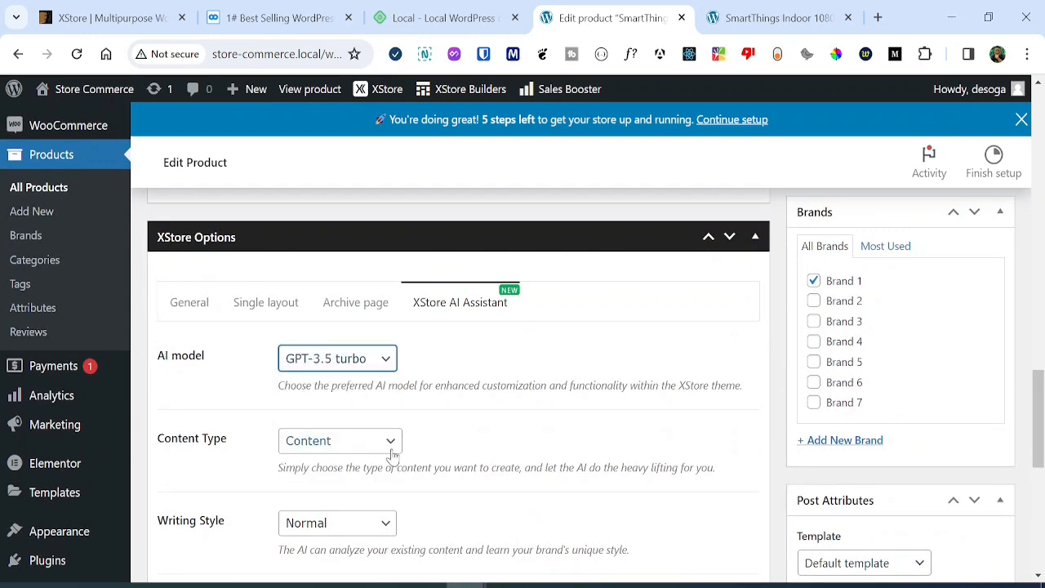
left_click_drag(1038, 404, 1037, 461)
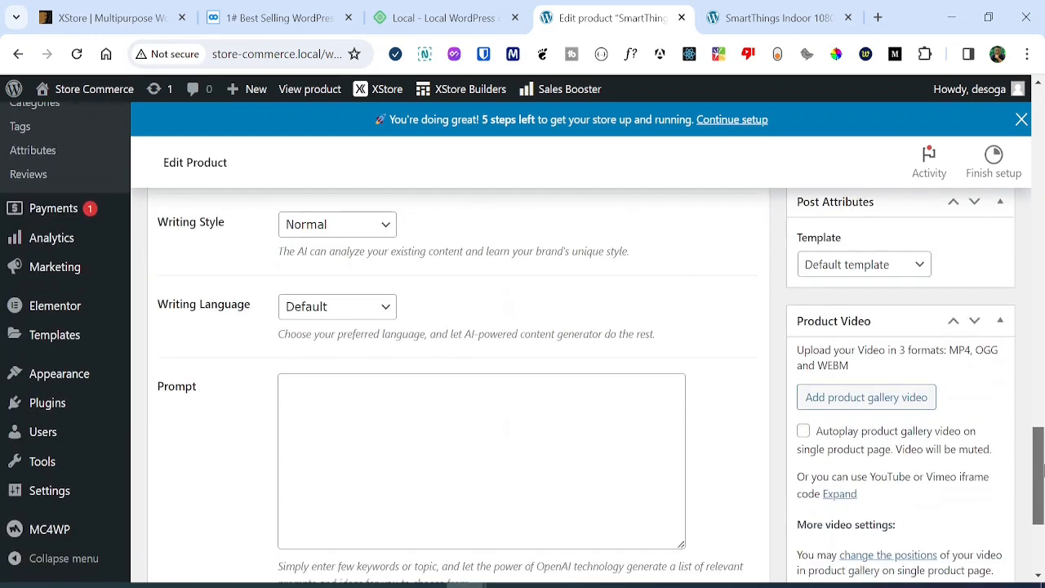
left_click(351, 238)
left_click(360, 278)
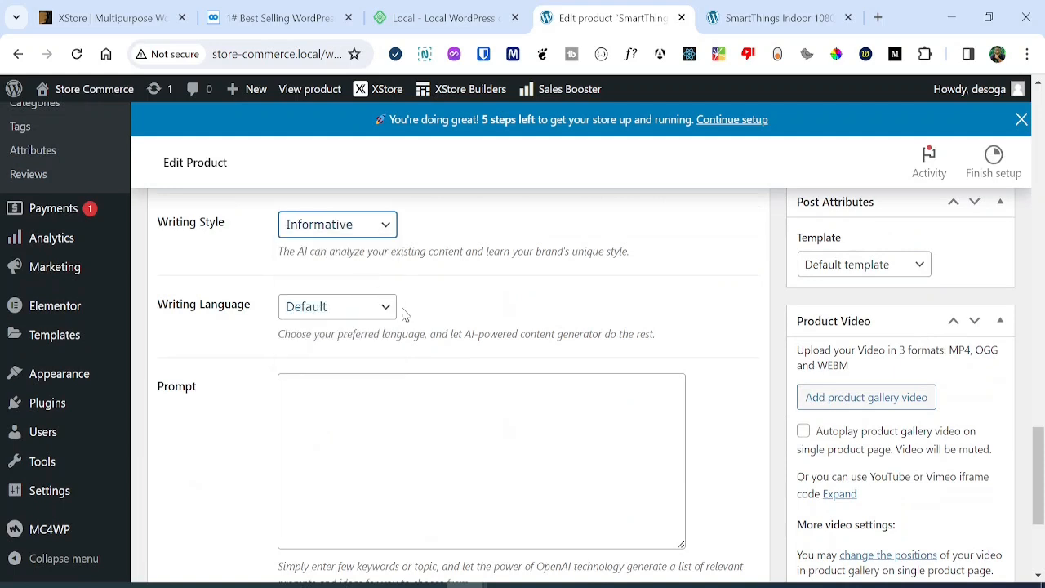
Enter the prompt 'Write about SmartThings Indoor 1080p Wi-Fi Security Camera' and generate the text.
left_click(508, 429)
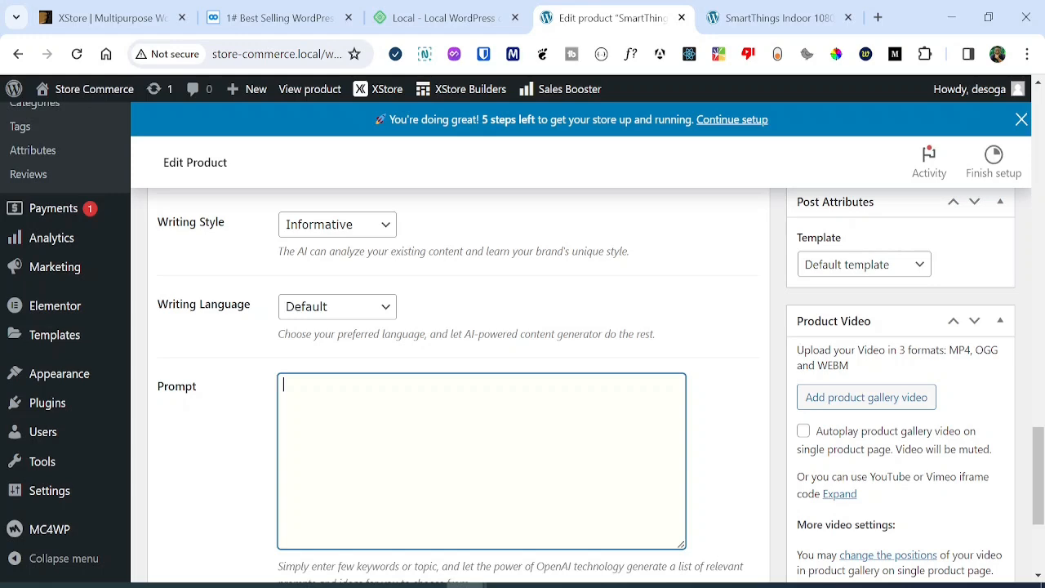
type("Write about SmartThings Indoor 1080p Wi-Fi Security Camera")
key("Return")
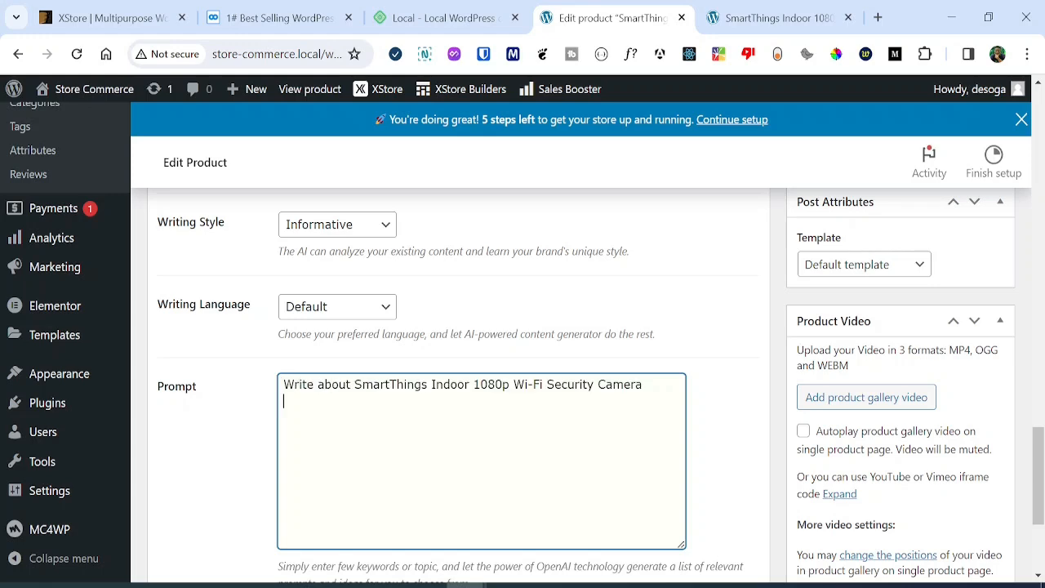
scroll(658, 430, "up", 4)
left_click_drag(1039, 377, 1040, 490)
left_click(309, 571)
scroll(1043, 431, "down", 3)
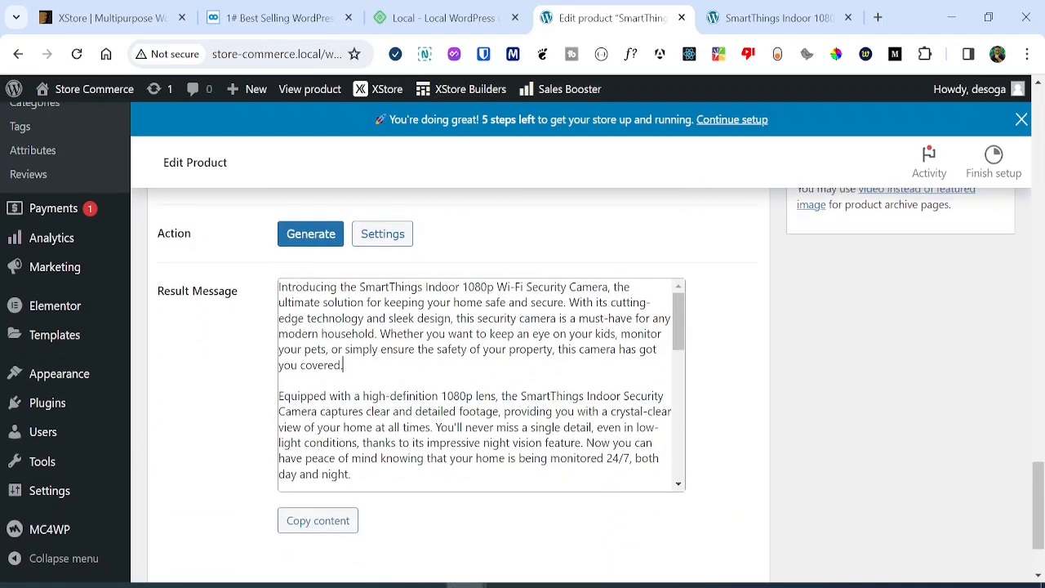
Paste the AI result over the Product short description, update the product, and reload its storefront page.
key("ctrl+a")
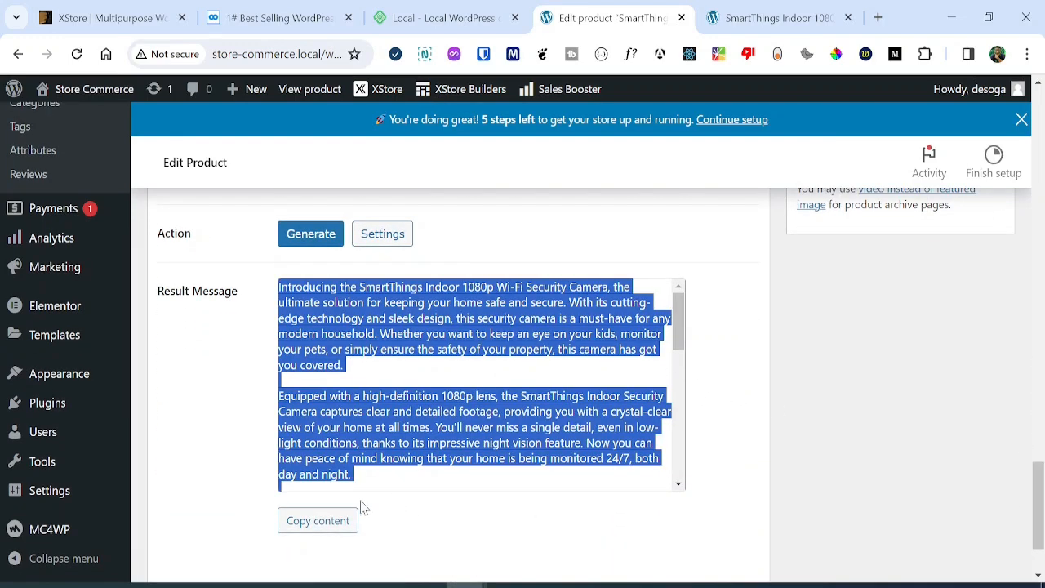
left_click(335, 523)
left_click_drag(1035, 535, 1038, 317)
key("ctrl+a")
key("Delete")
key("ctrl+v")
left_click_drag(1037, 316, 1036, 196)
left_click(973, 325)
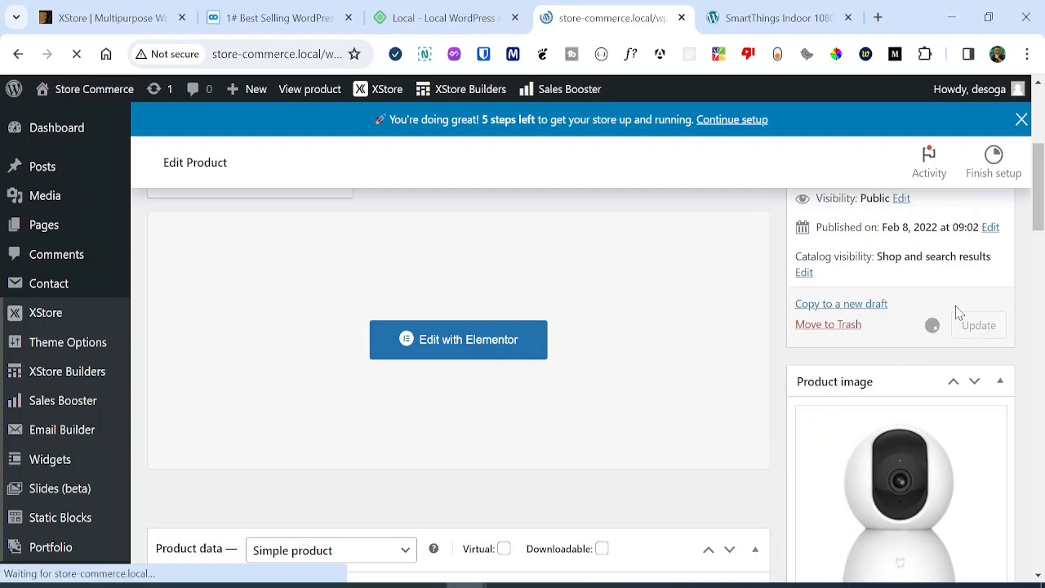
left_click(737, 6)
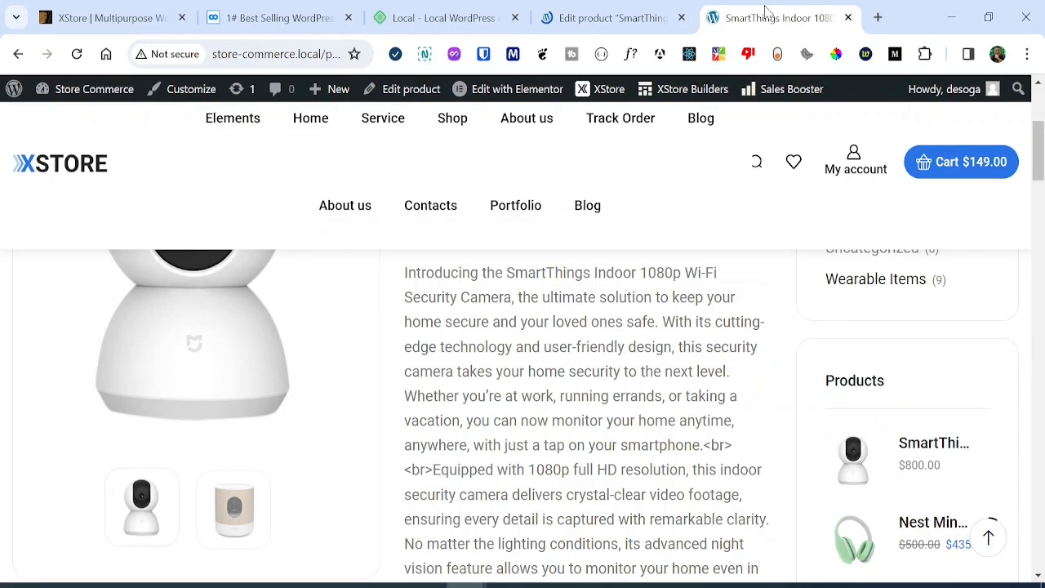
left_click(76, 54)
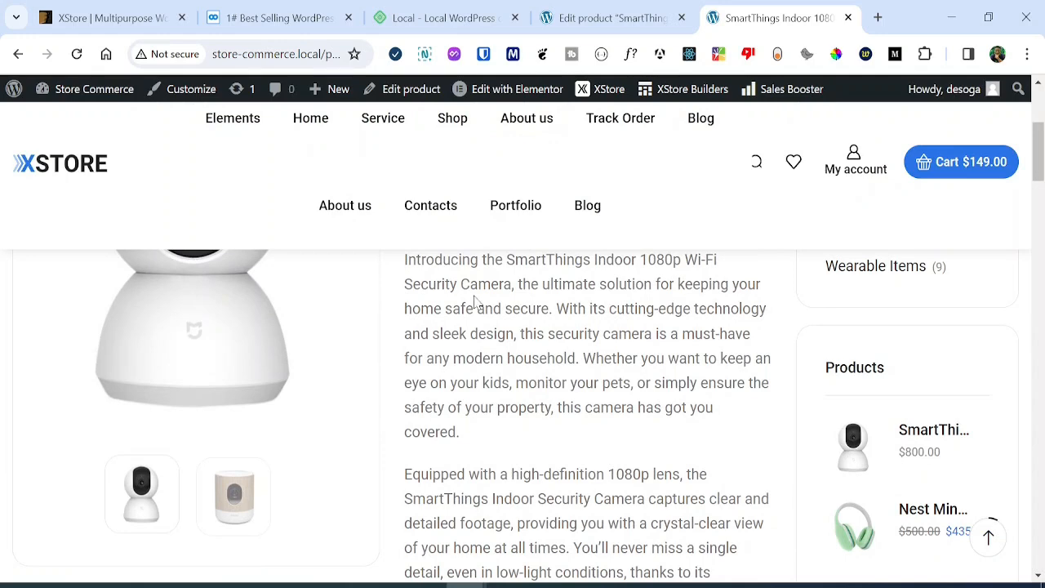
left_click(669, 25)
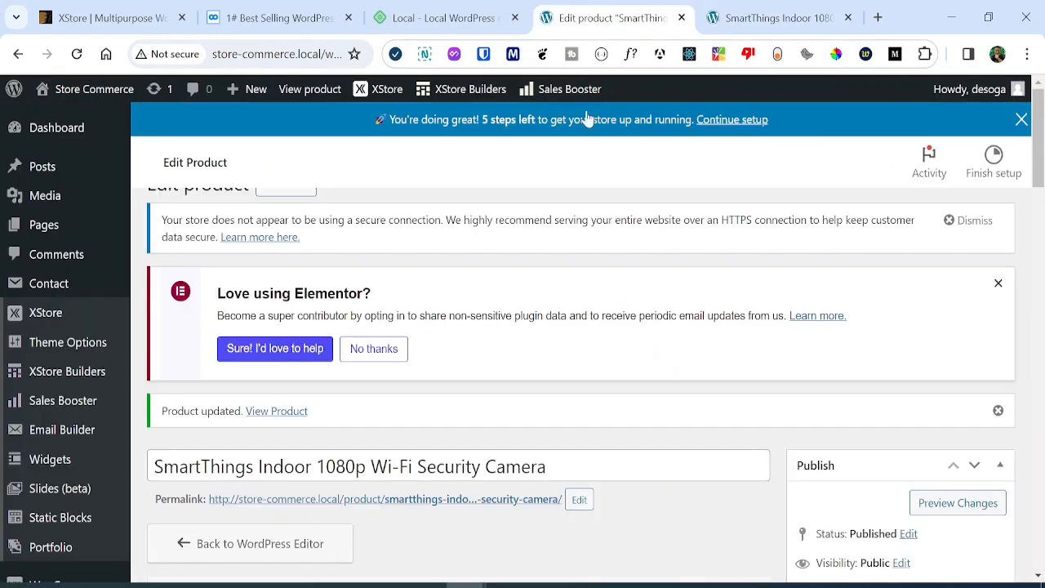
left_click_drag(1039, 138, 1039, 341)
left_click_drag(543, 316, 692, 350)
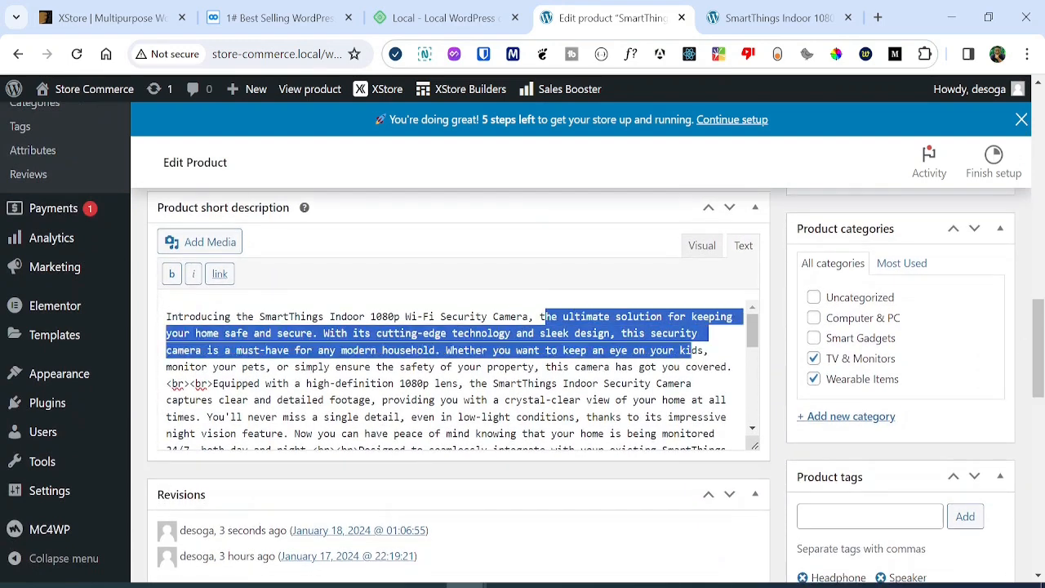
left_click(772, 18)
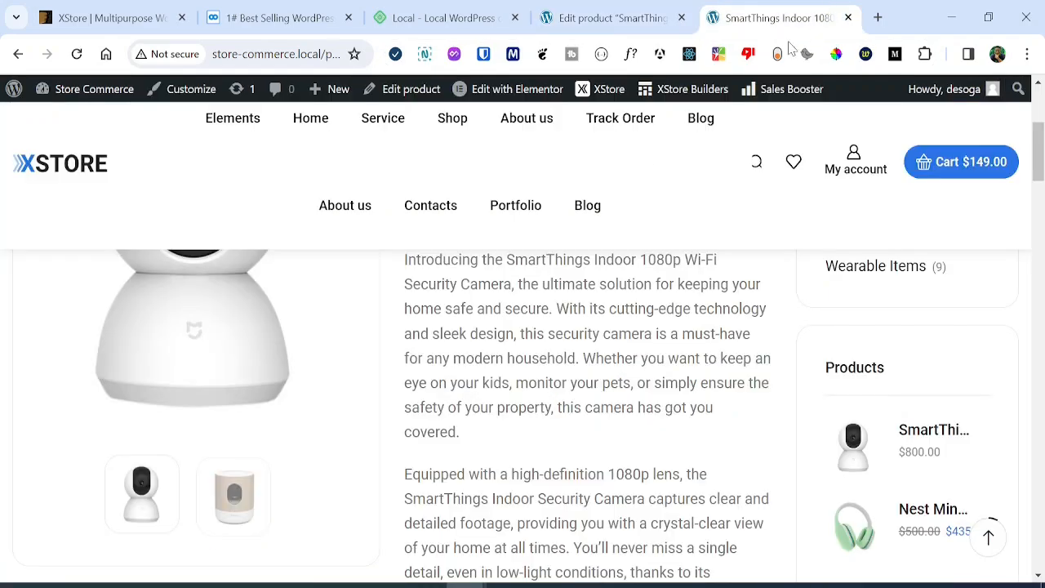
left_click_drag(1037, 161, 1038, 131)
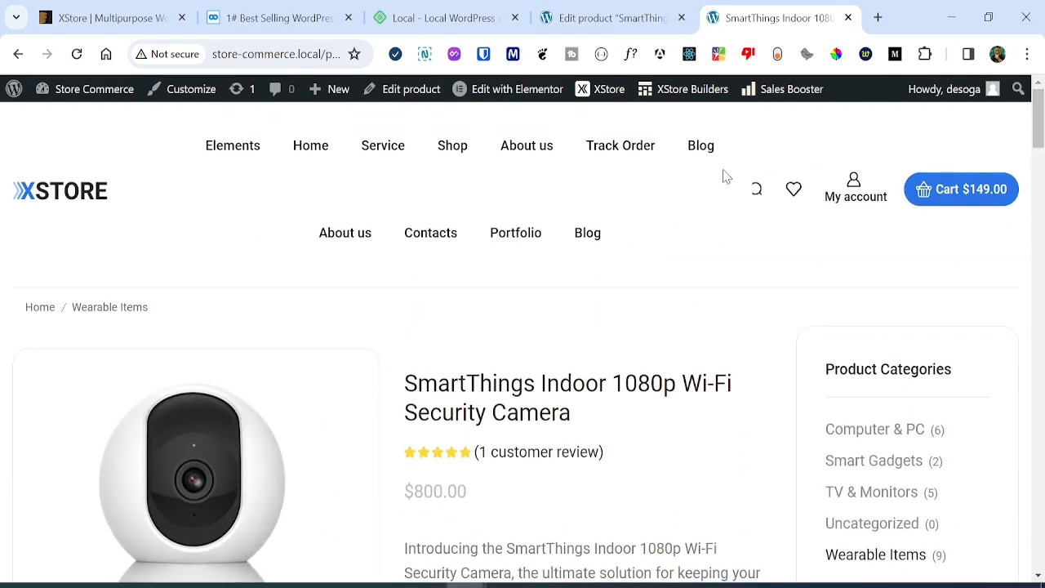
left_click(612, 17)
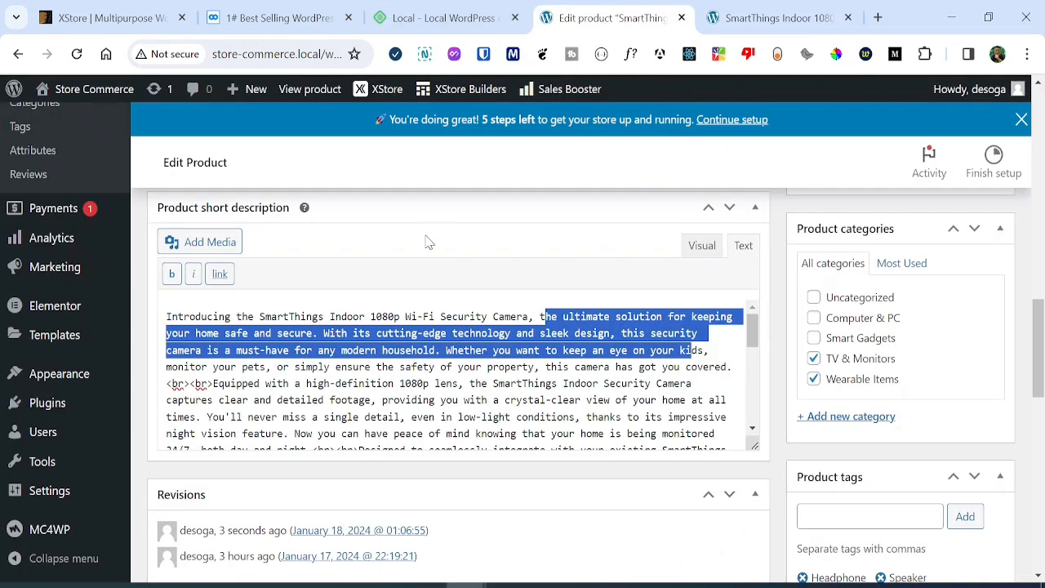
left_click_drag(1038, 351, 1041, 412)
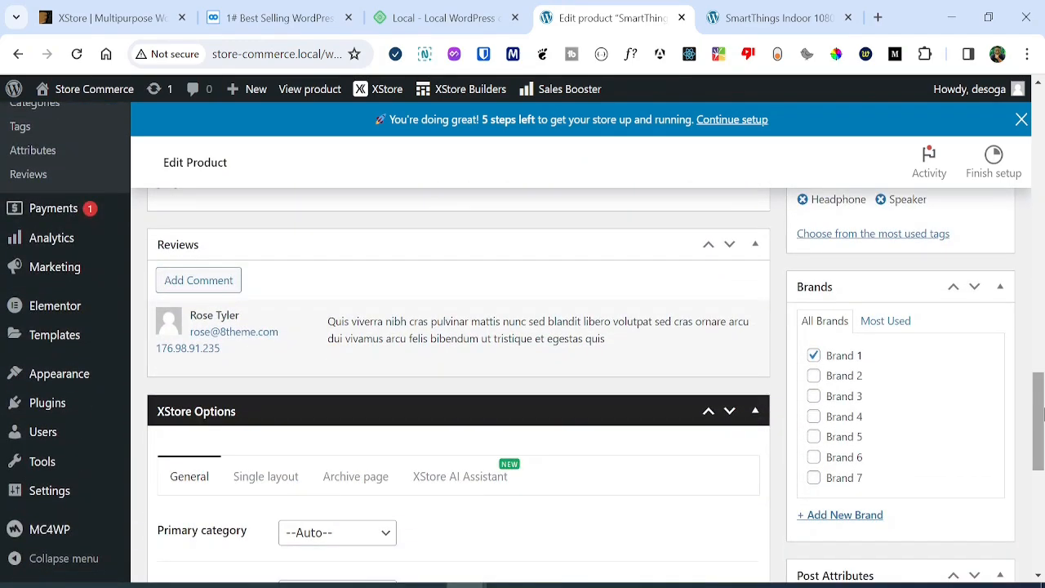